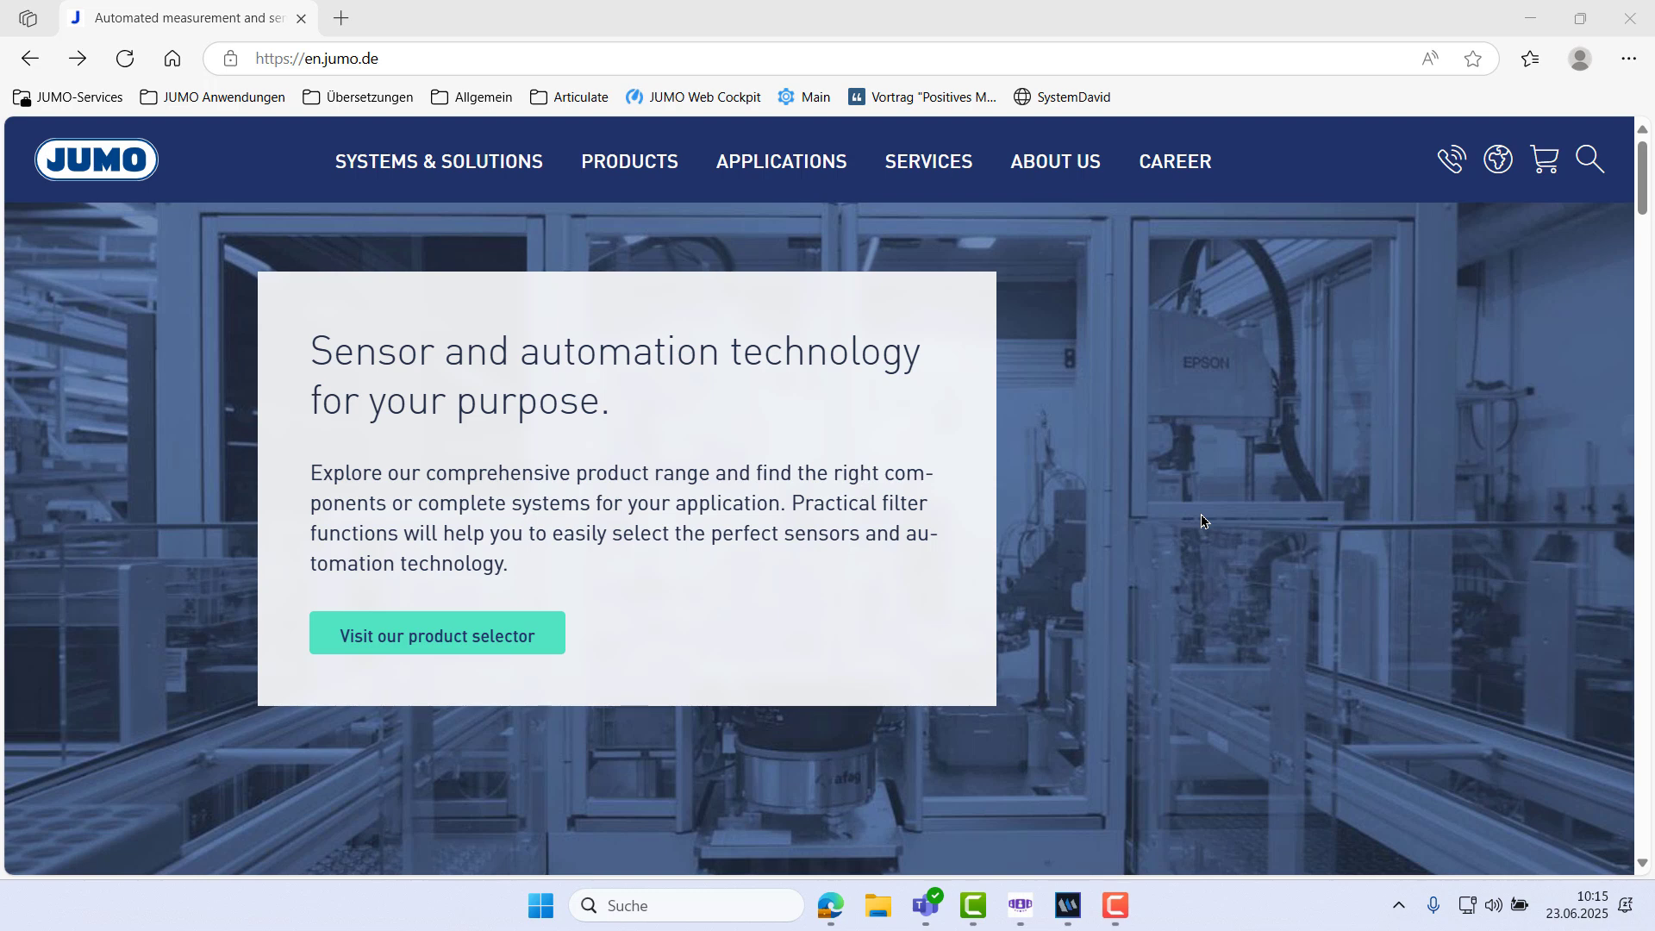
left_click(510, 52)
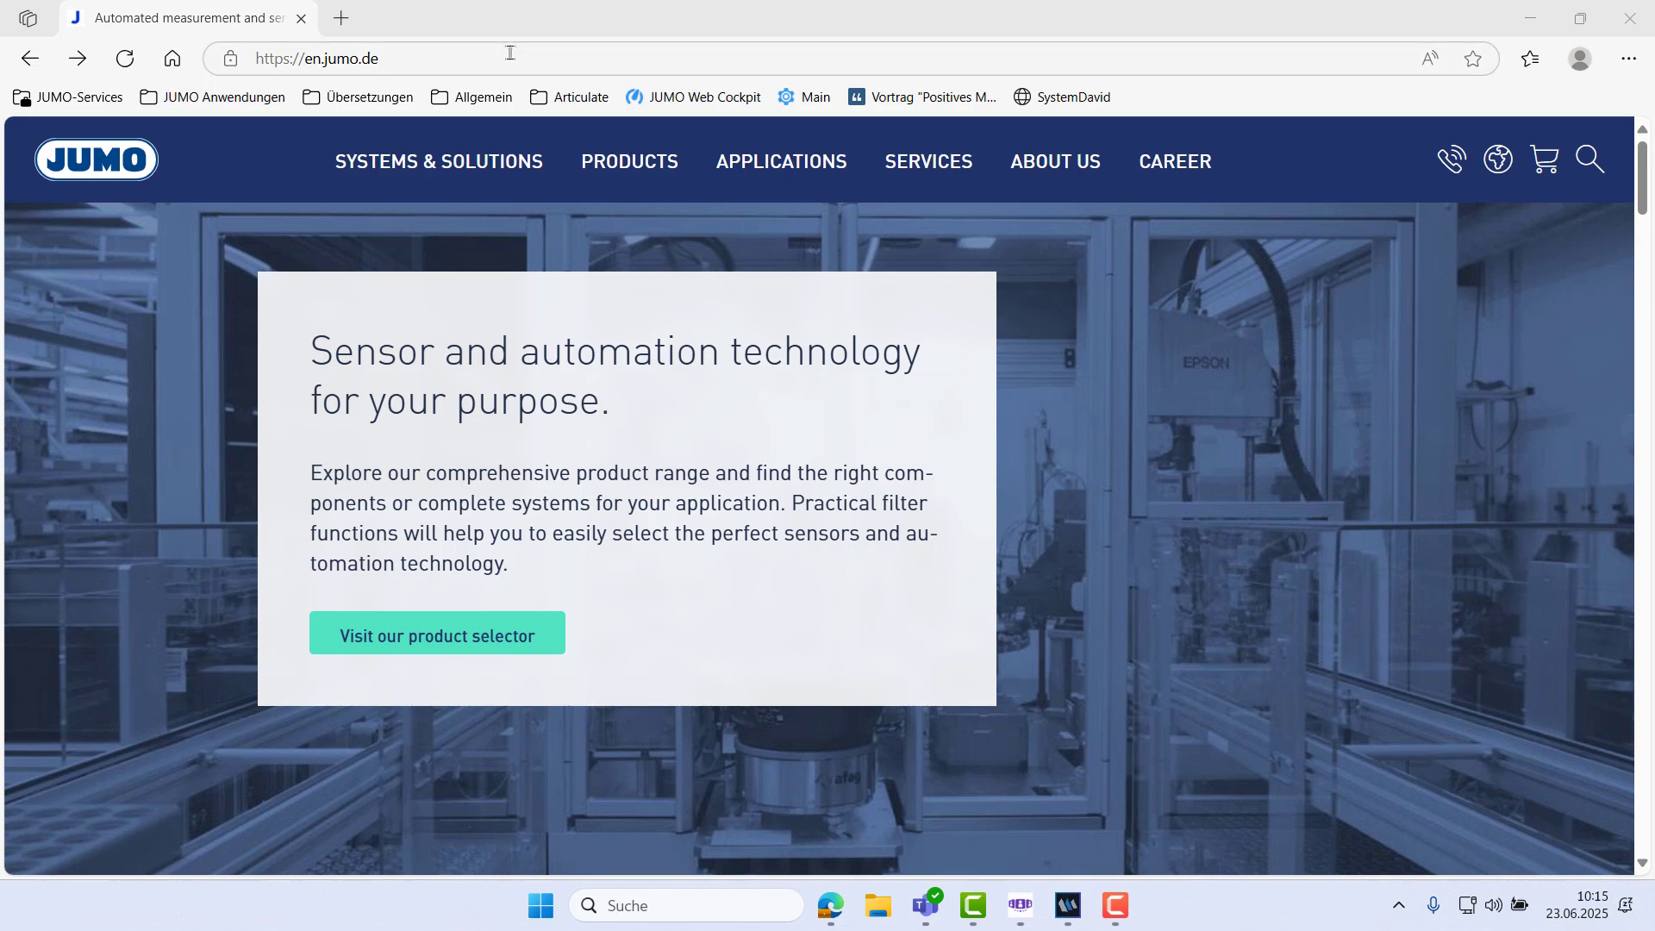
type("http://192.168.178.109:8080/")
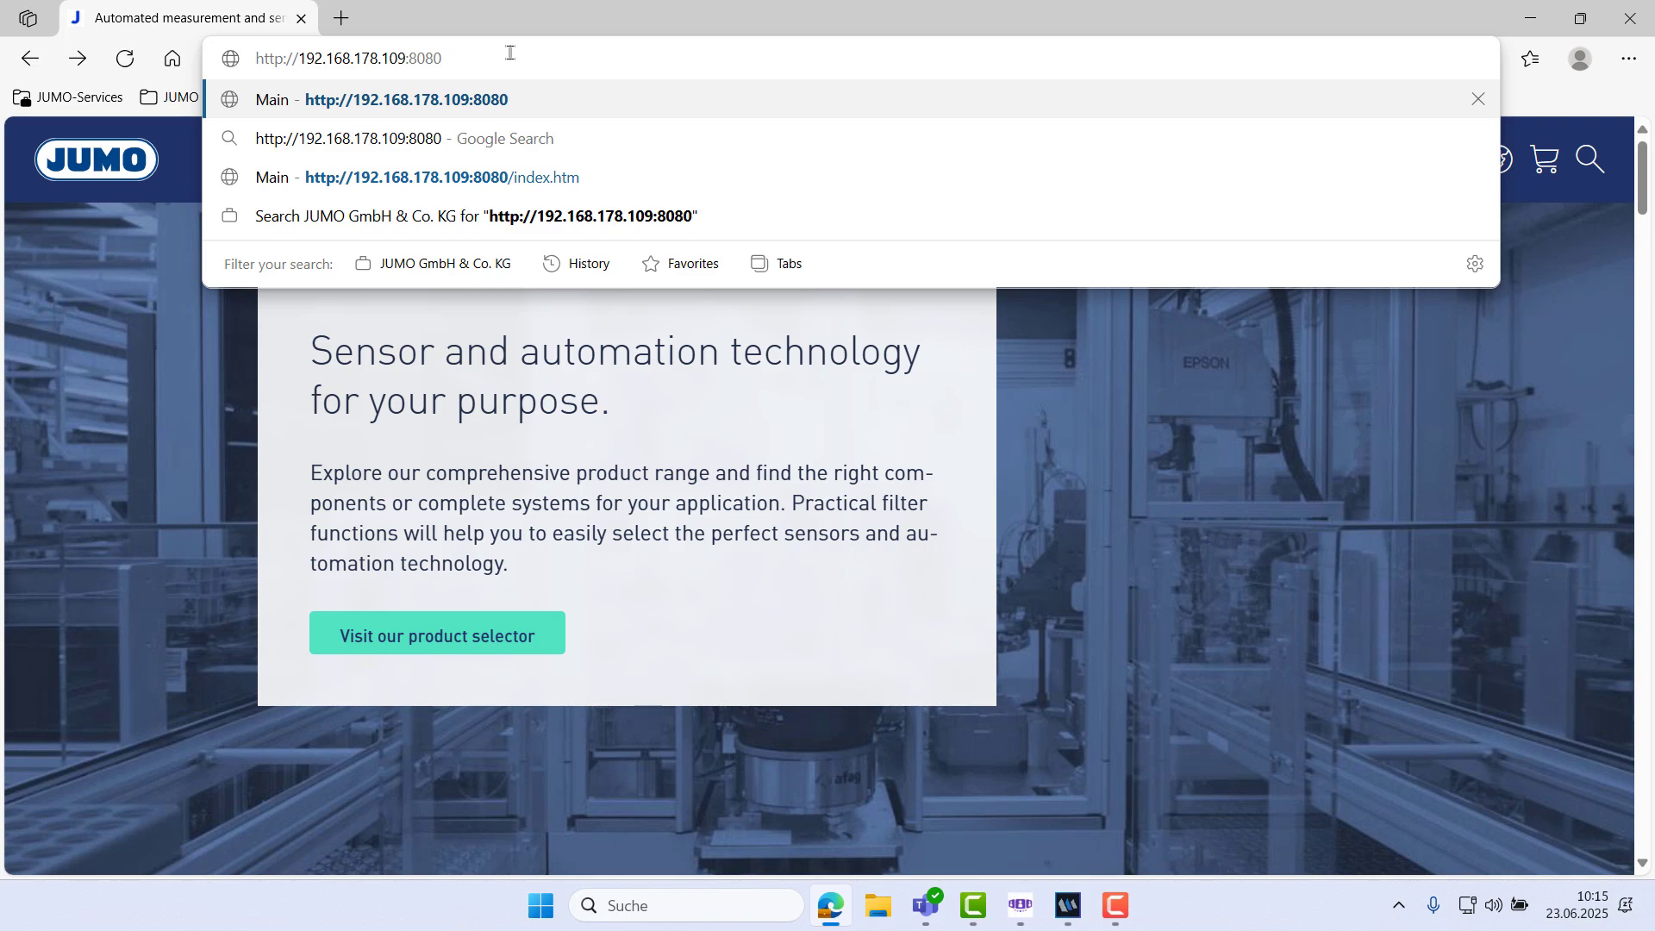
key("Return")
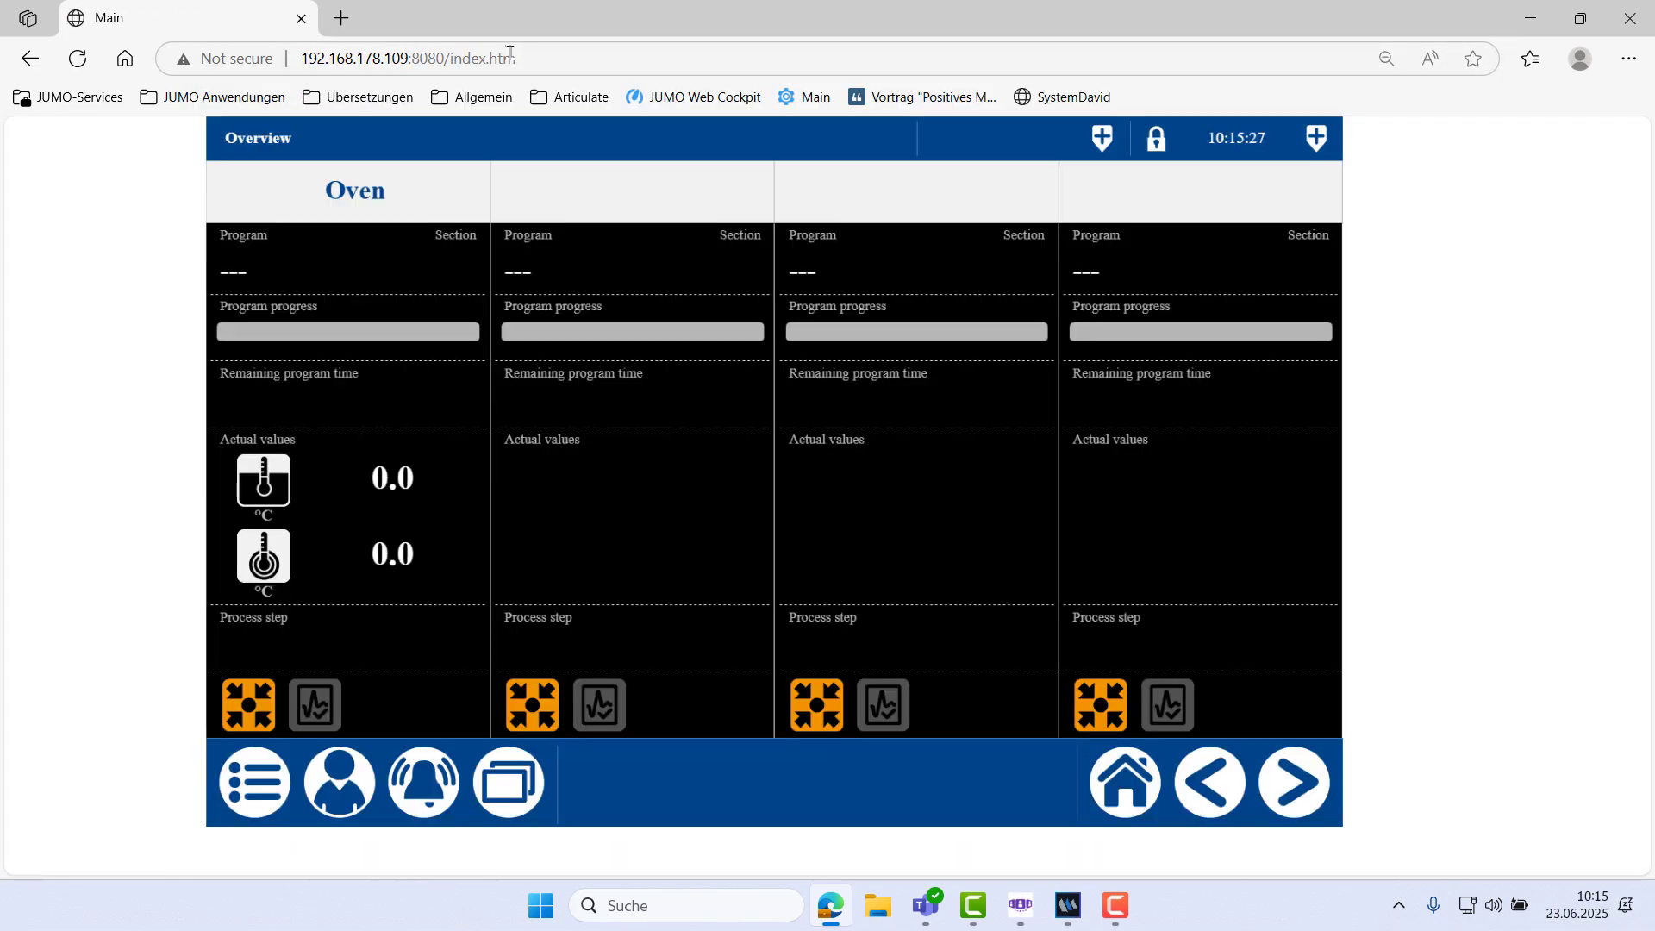
View Processimage 1 and the Controller 1 screen in the web visualization
left_click(494, 800)
left_click(300, 211)
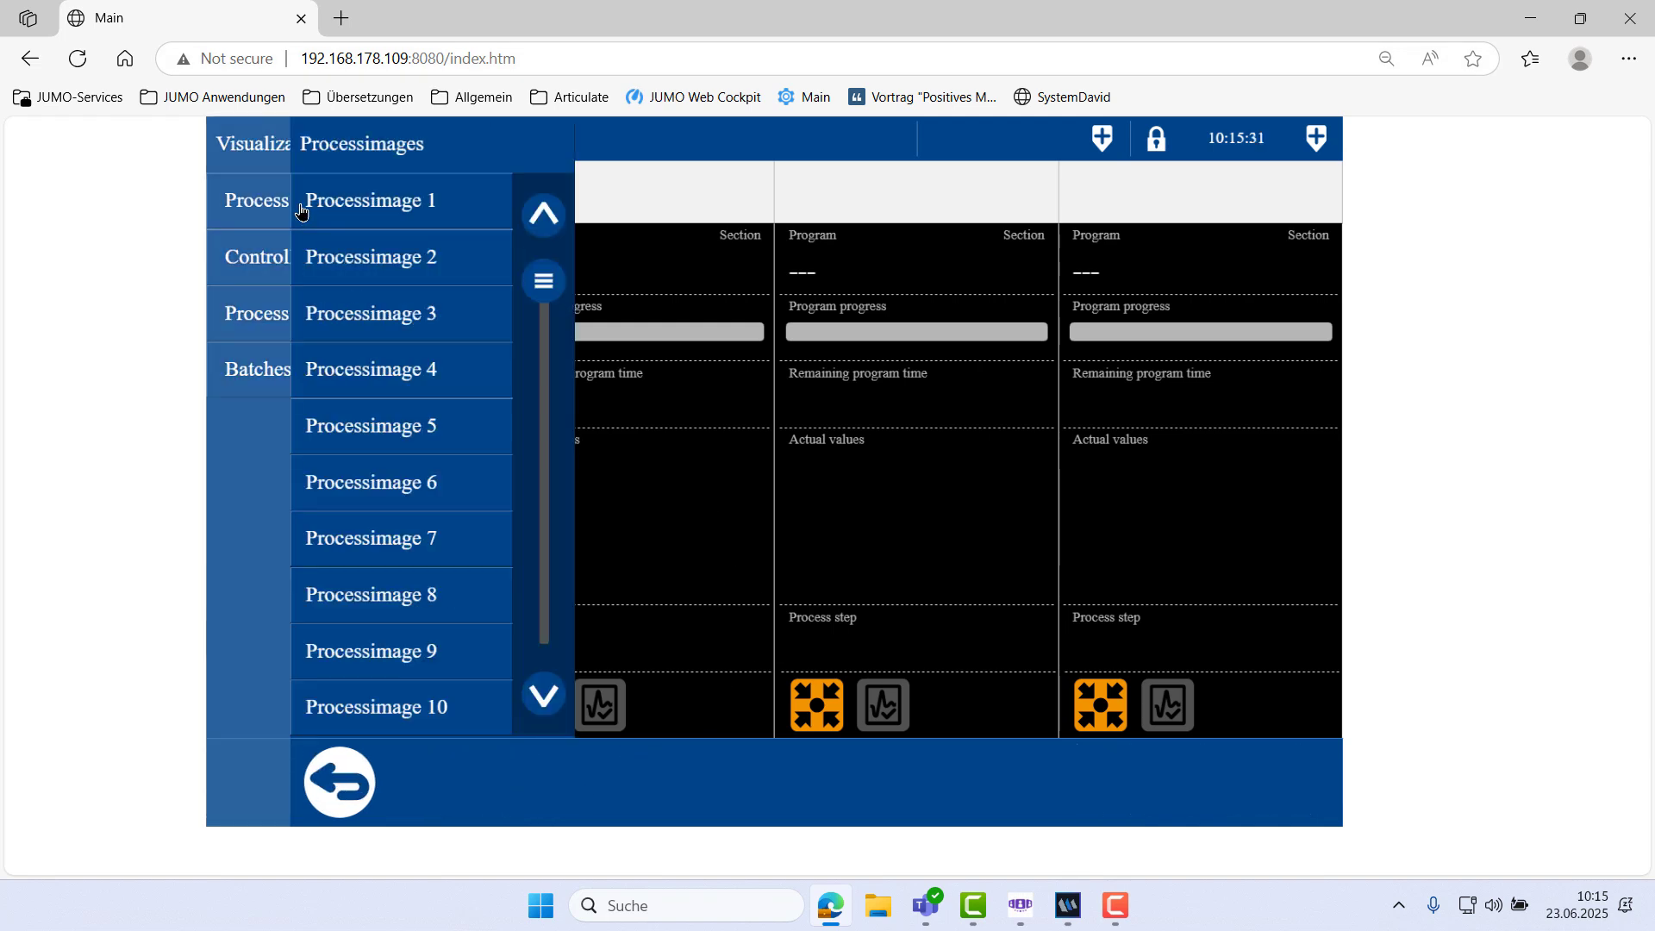
left_click(444, 220)
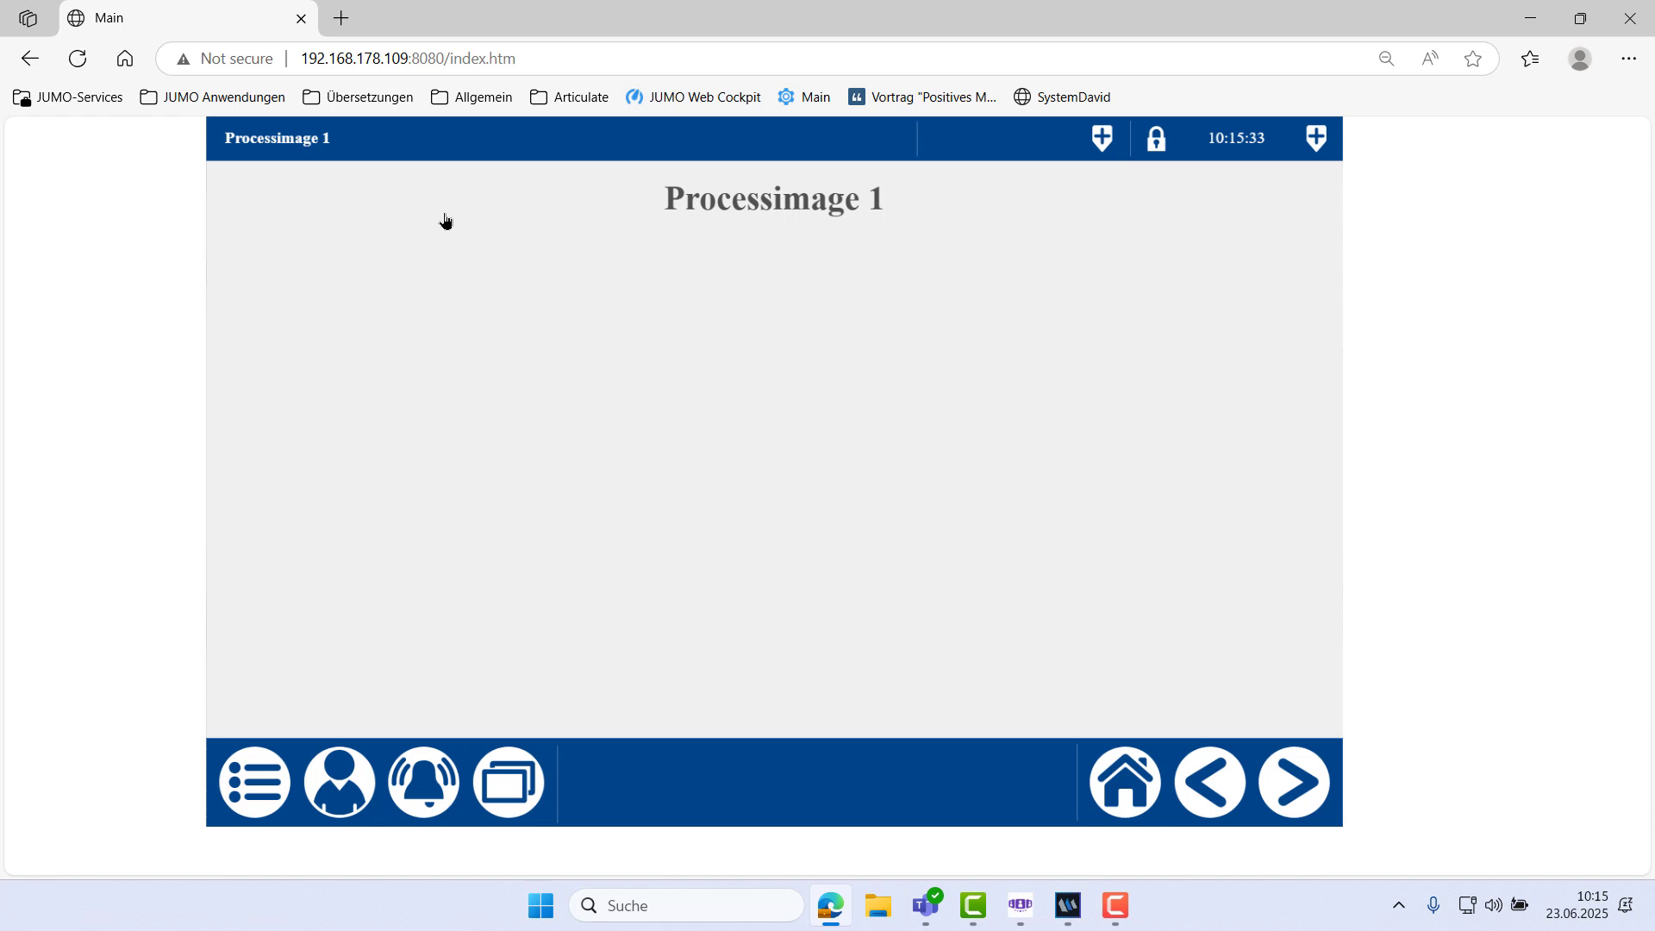
left_click(507, 808)
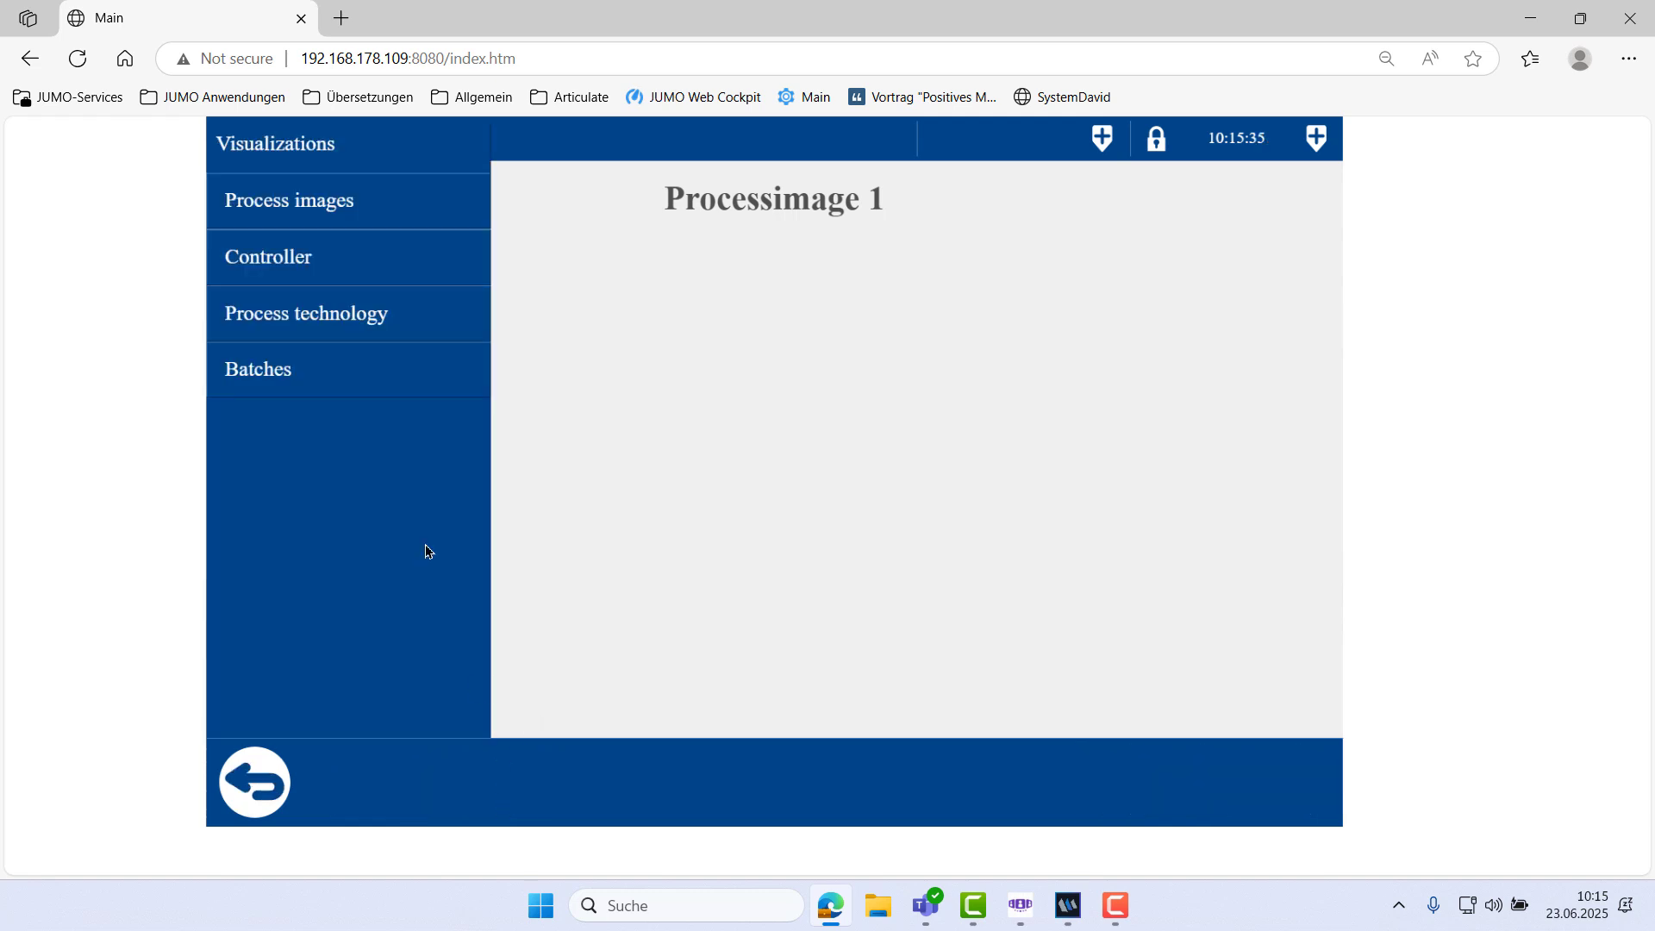
left_click(297, 277)
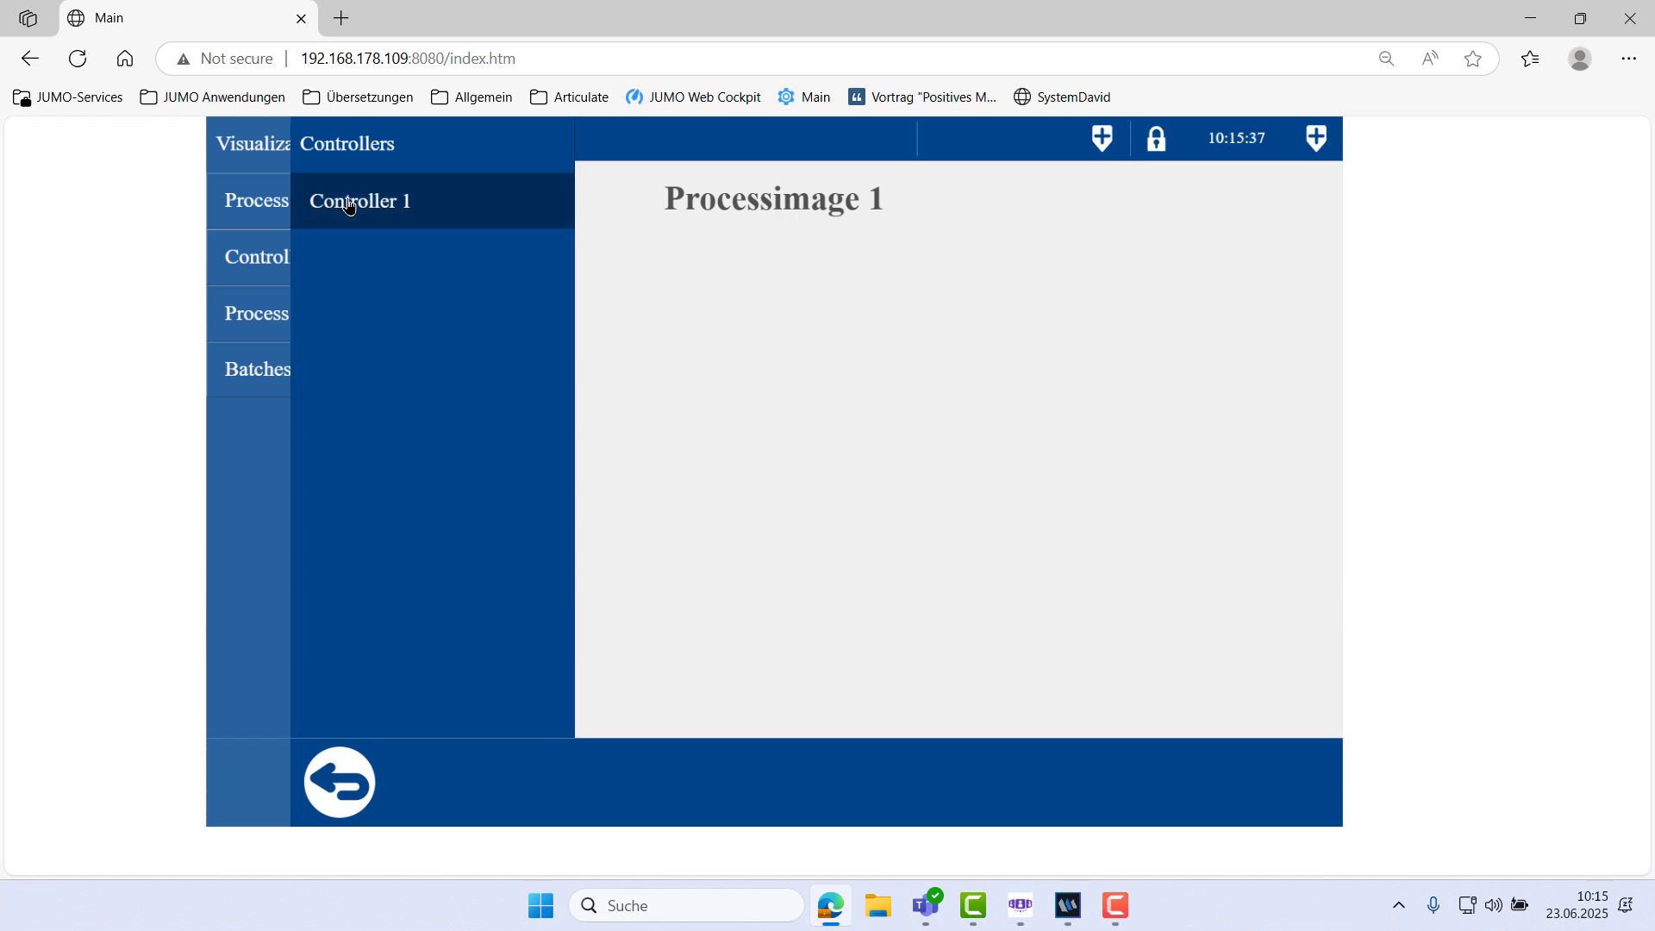
left_click(348, 204)
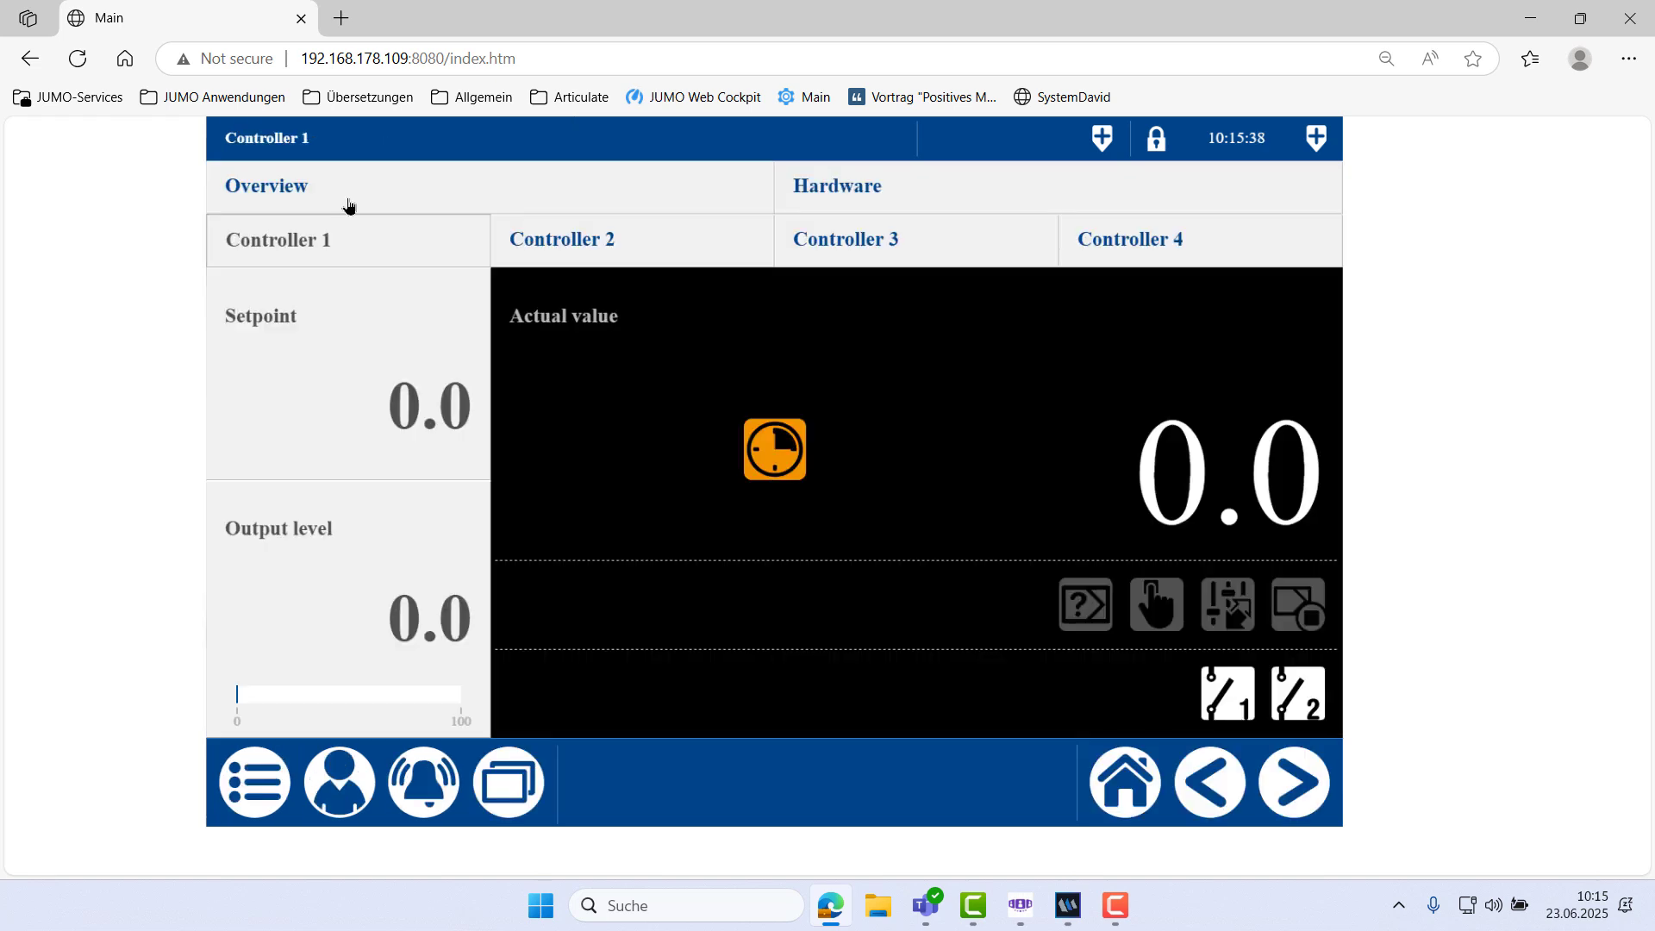
View the Oven screen from the process technology visualizations
left_click(506, 782)
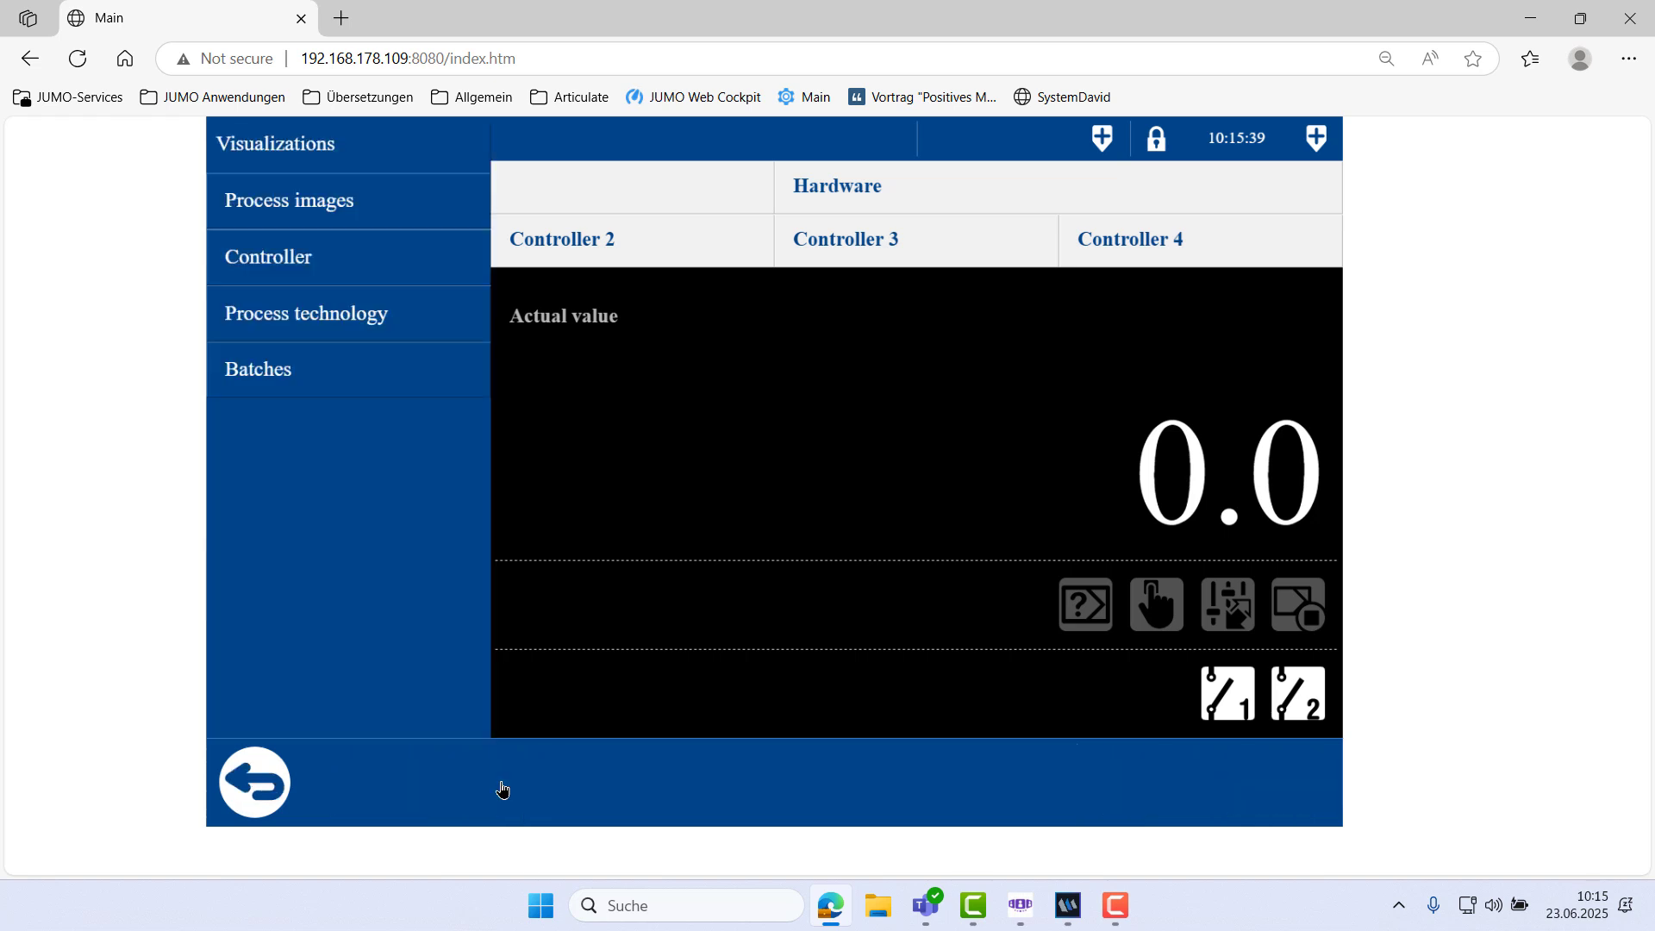
left_click(286, 327)
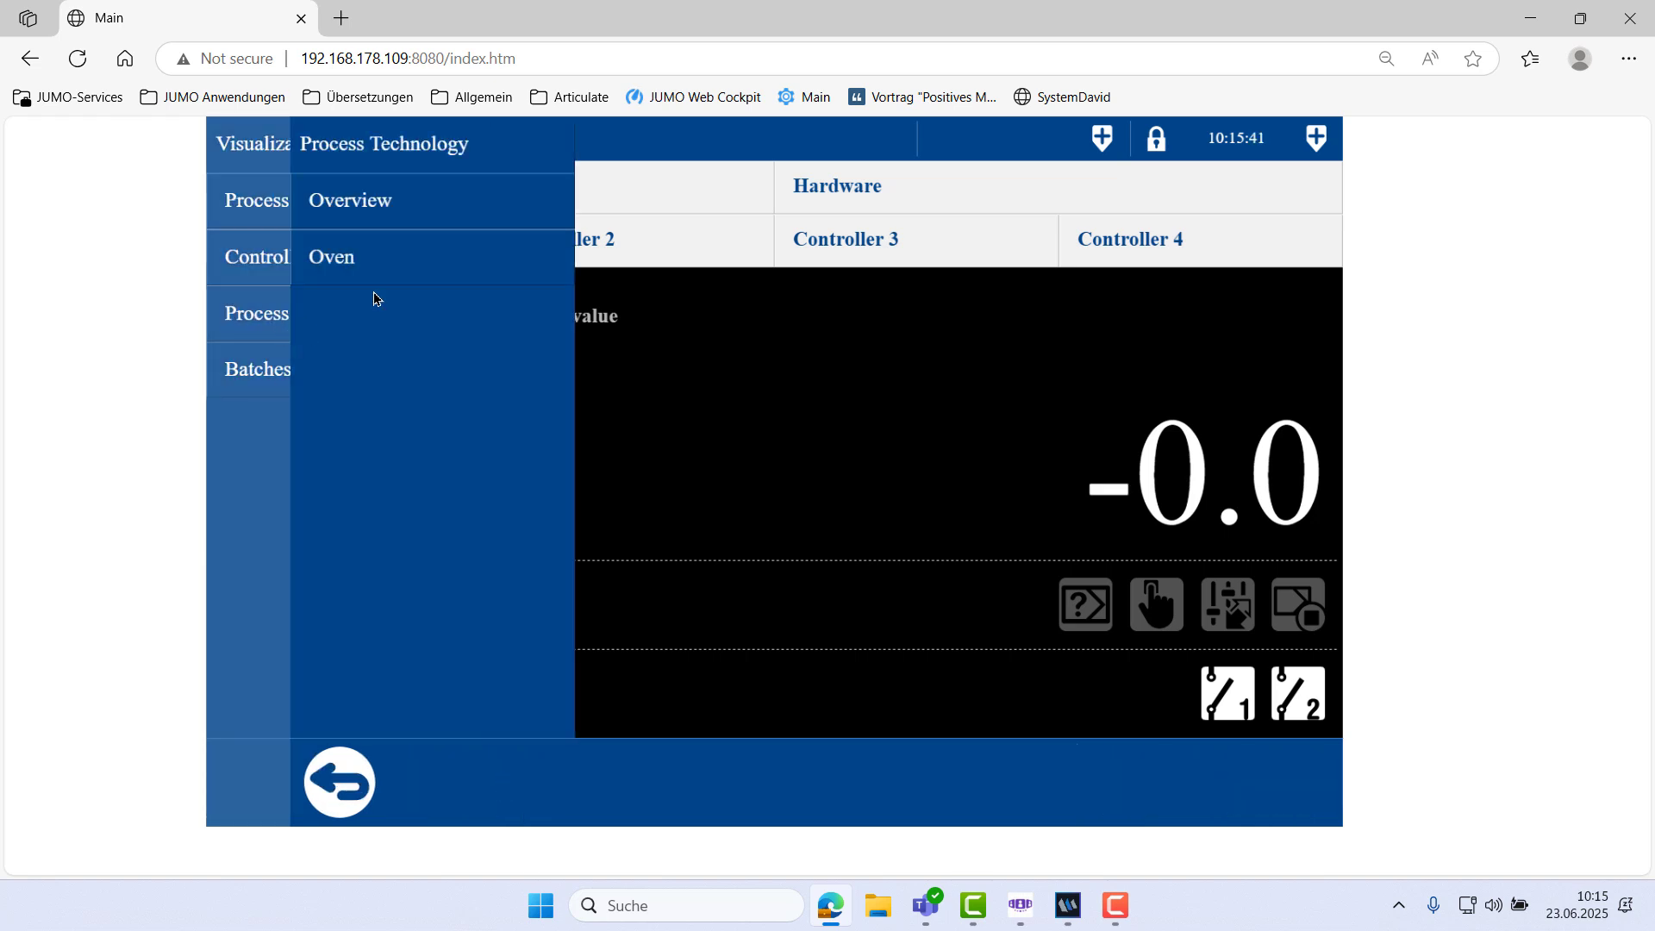
left_click(368, 269)
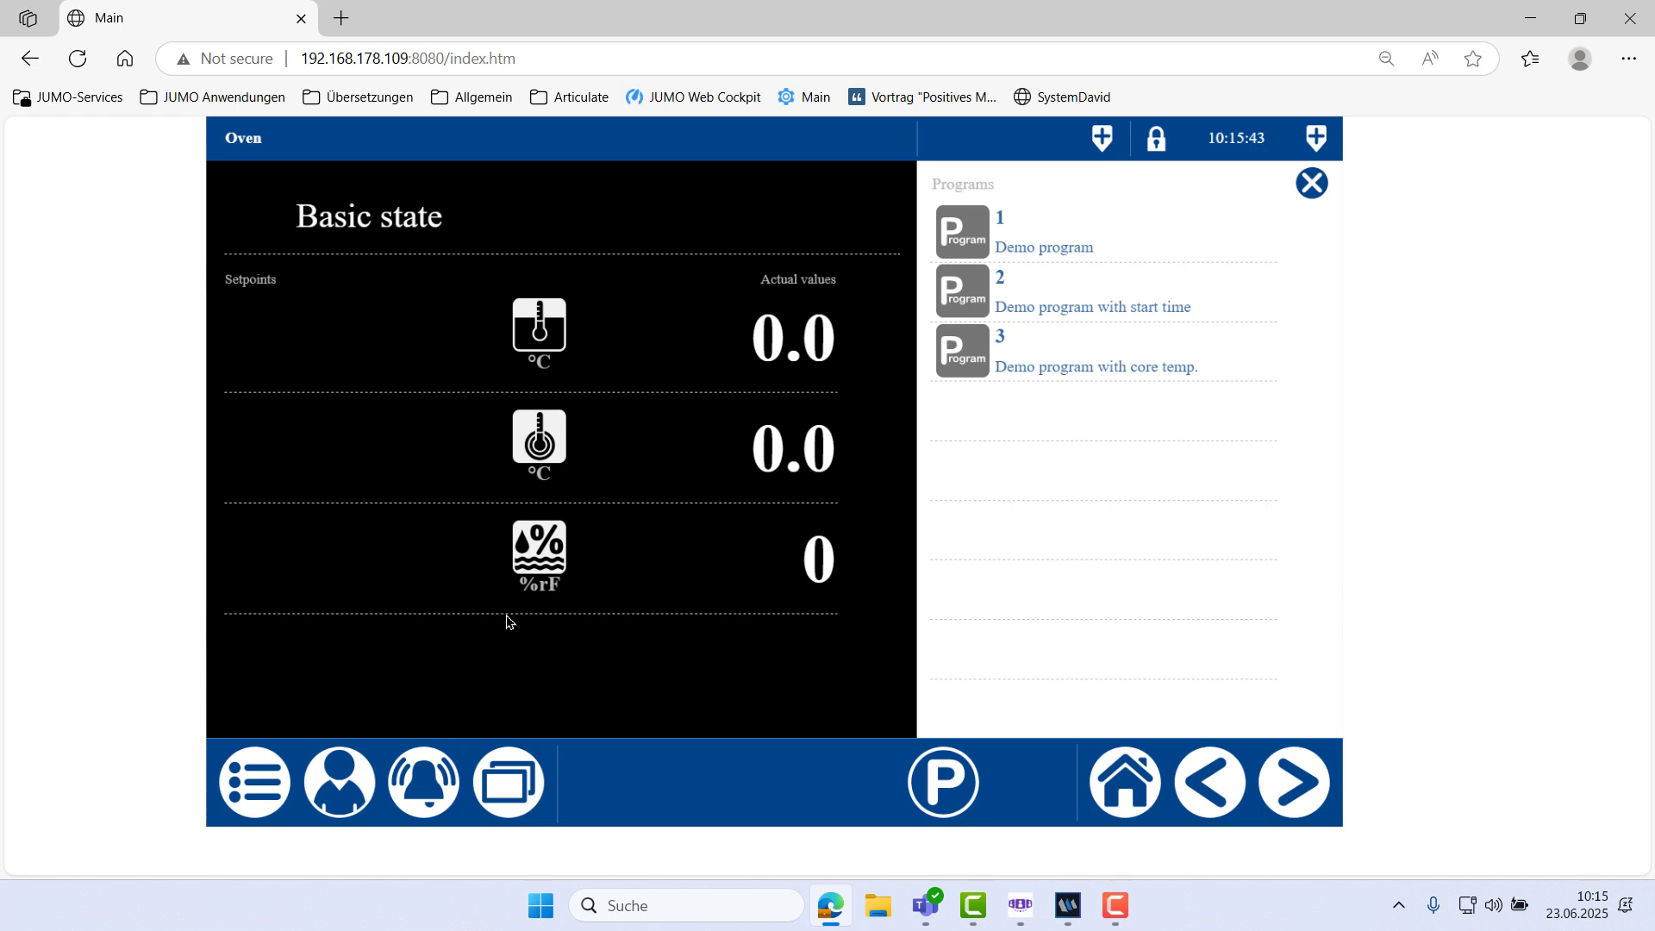
View the alarm list and the event list, going back out of each one
left_click(403, 791)
left_click(250, 199)
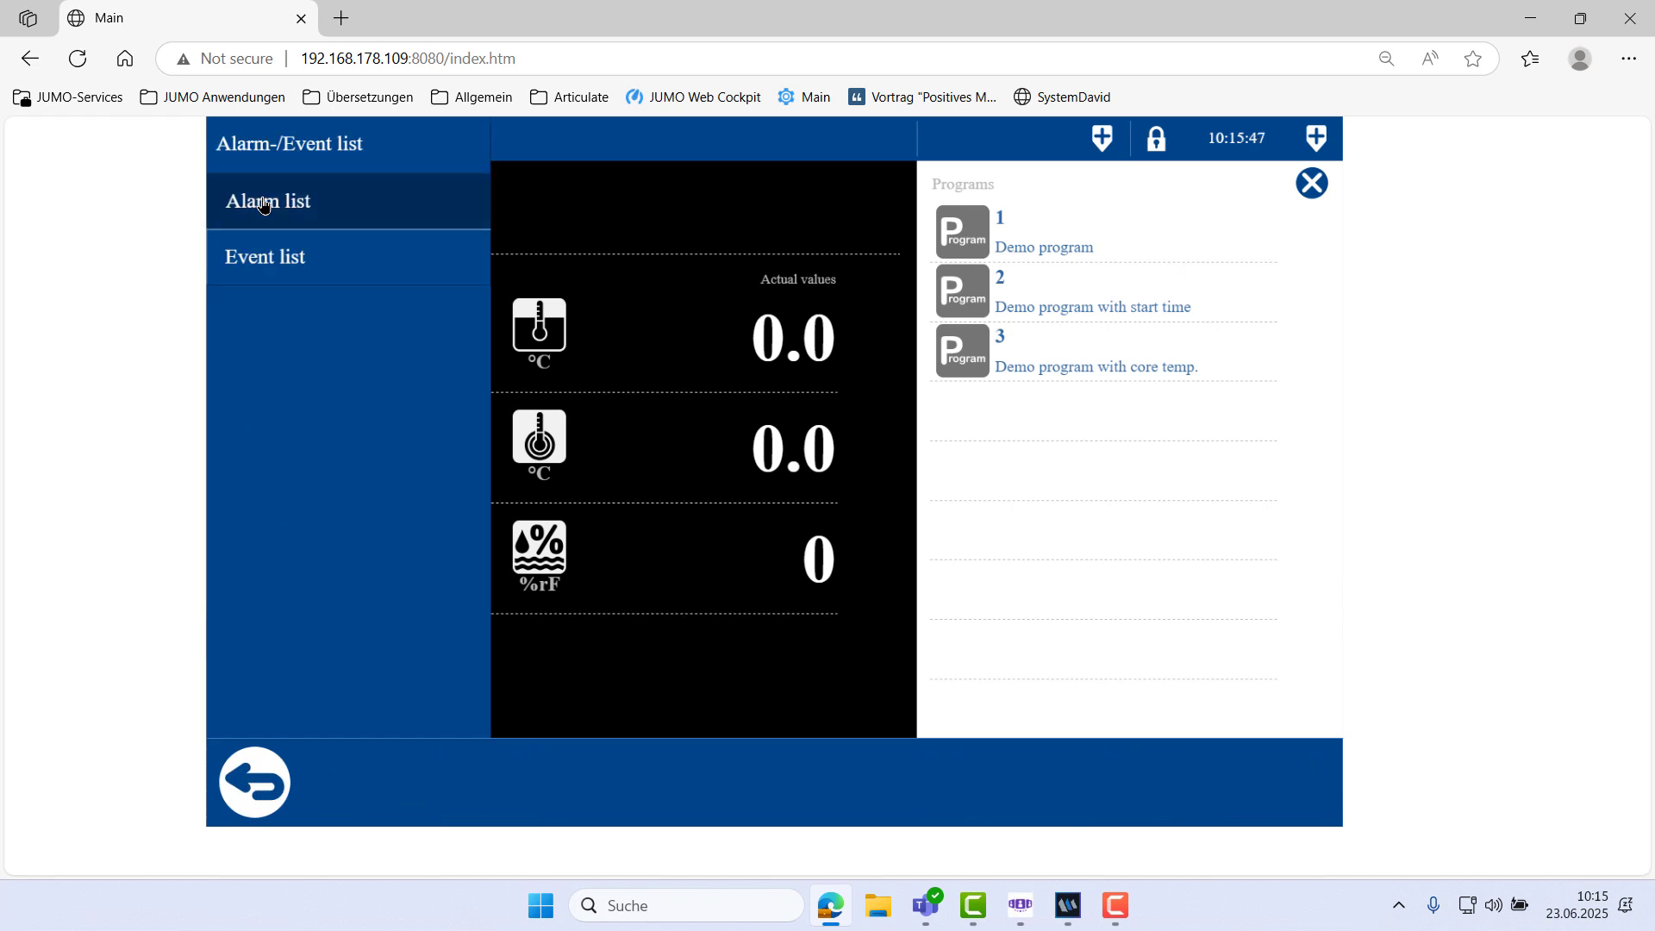
left_click(228, 775)
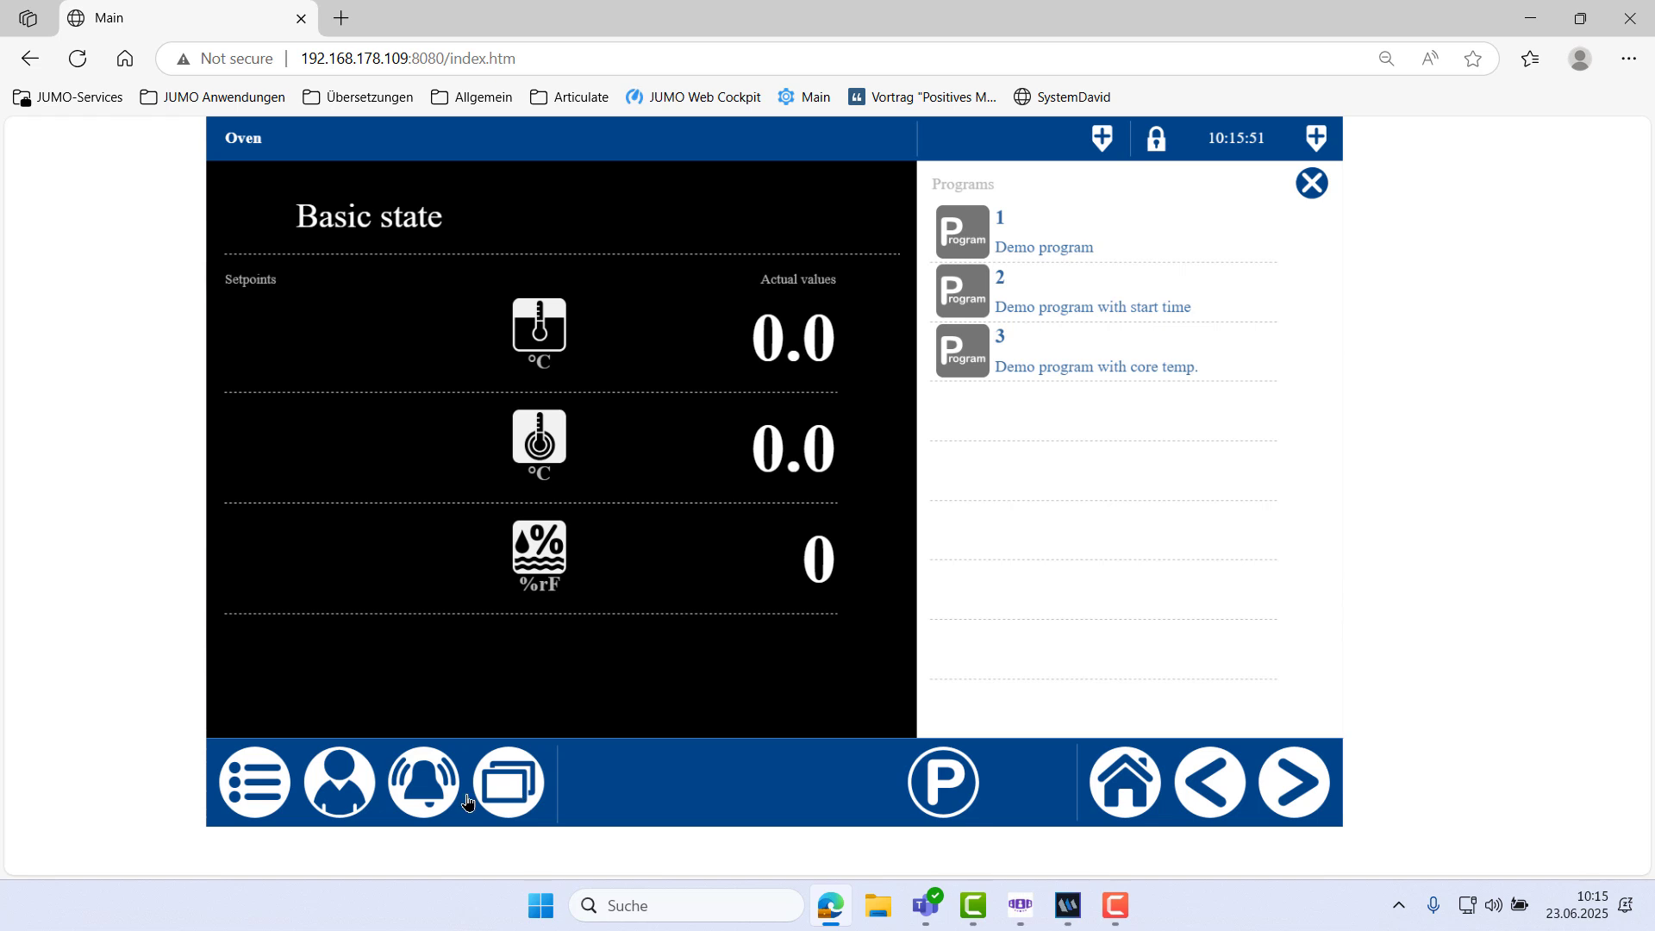
left_click(405, 791)
left_click(308, 278)
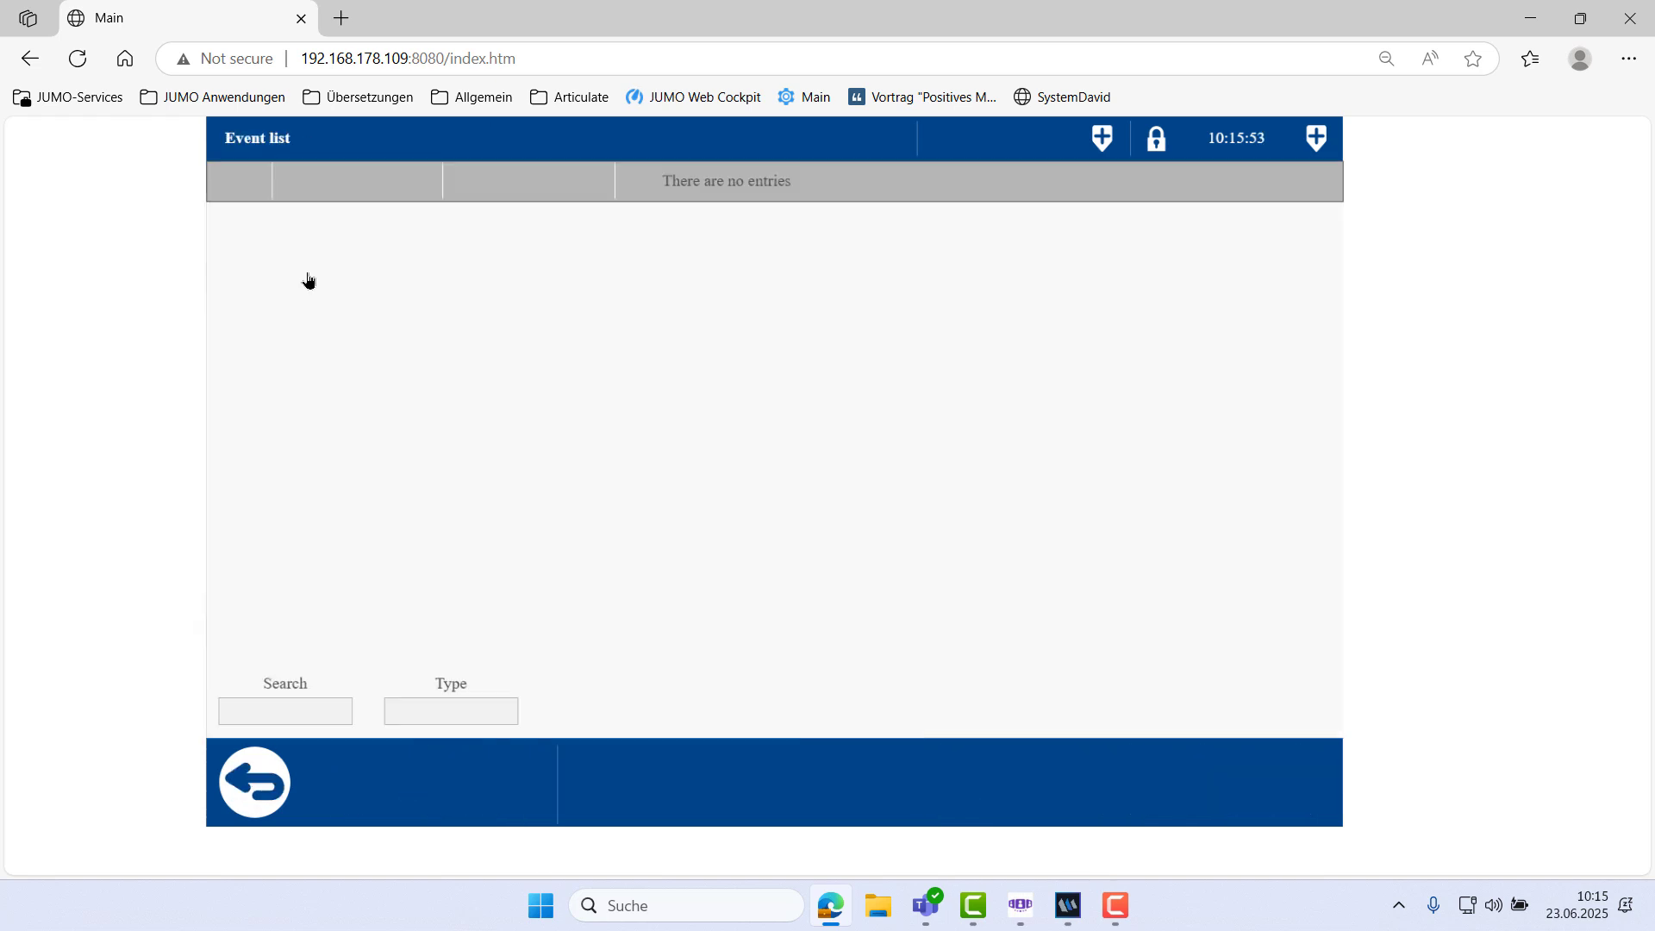
left_click(250, 800)
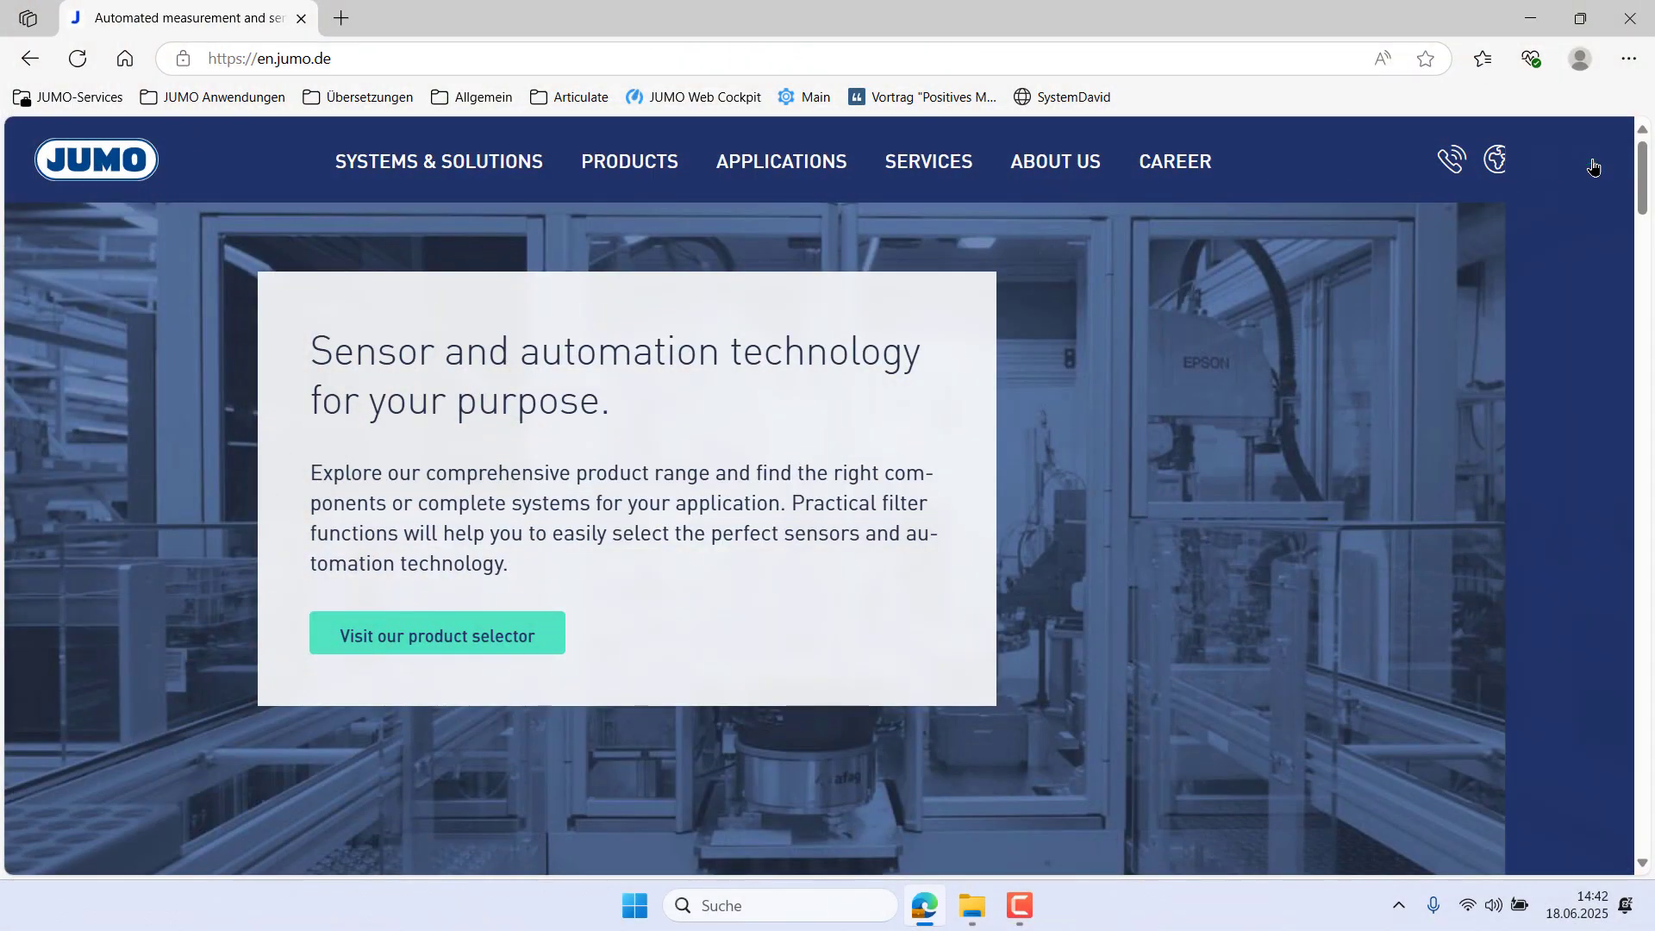
Search the JUMO website for "varitron 500"
left_click(1594, 164)
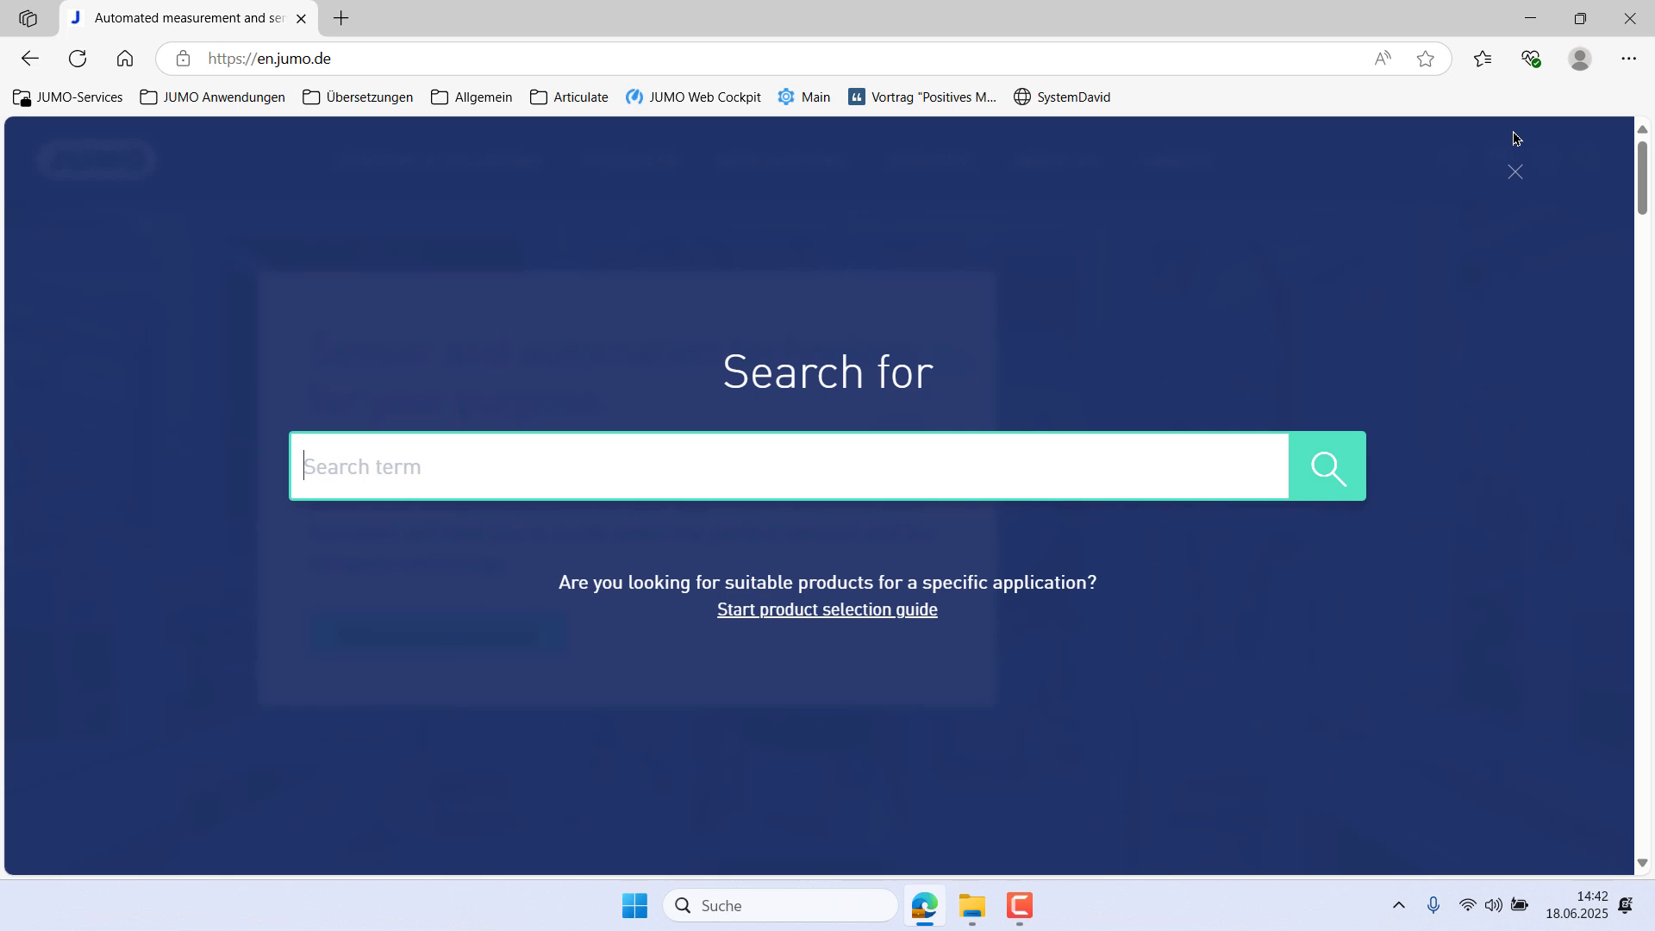
type("varitron 500")
left_click(468, 561)
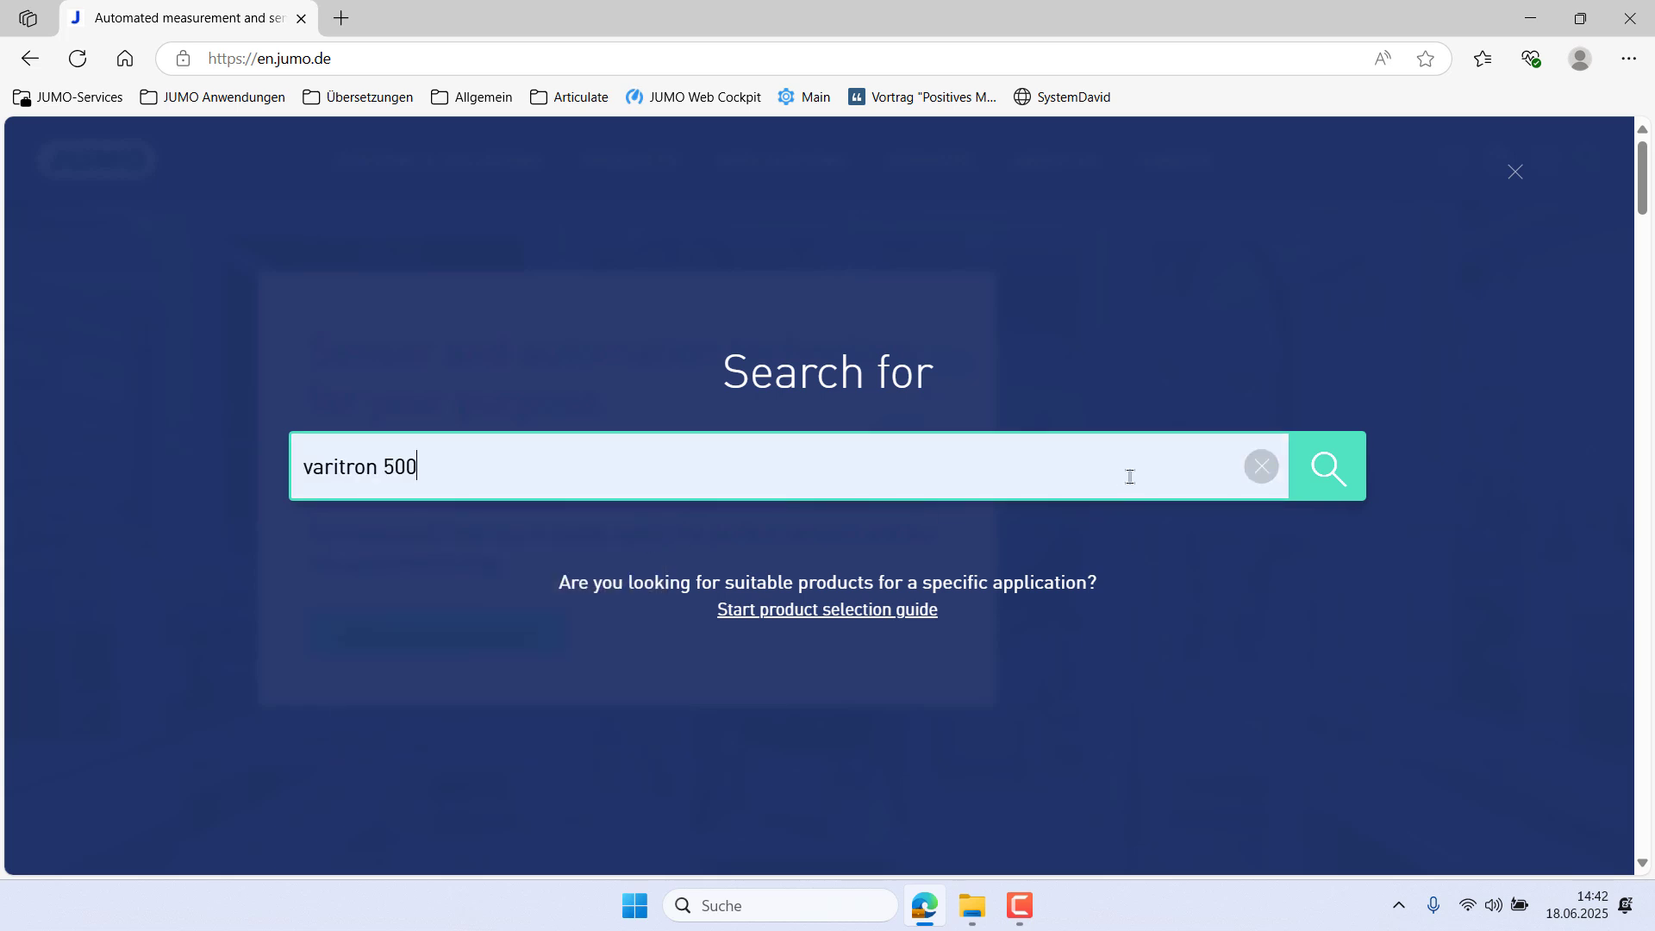
left_click(1360, 482)
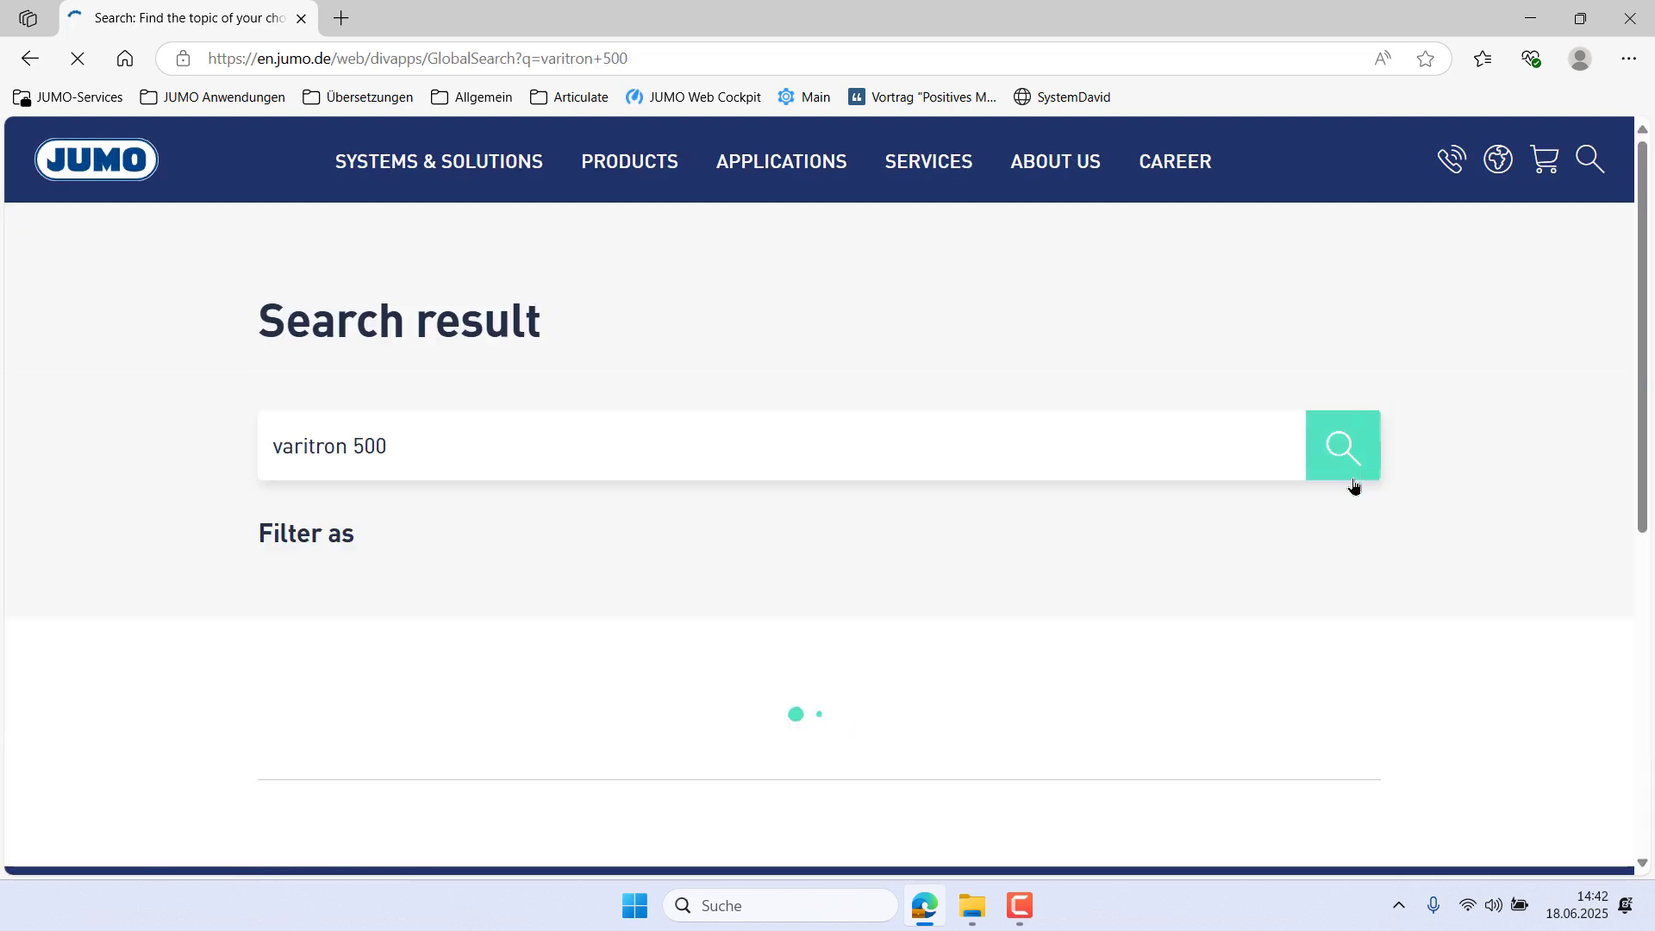
Open the JUMO variTRON 500 product info and filter its downloads by Software 30 days Test Version and Software Free version
scroll(1353, 485, "down", 3)
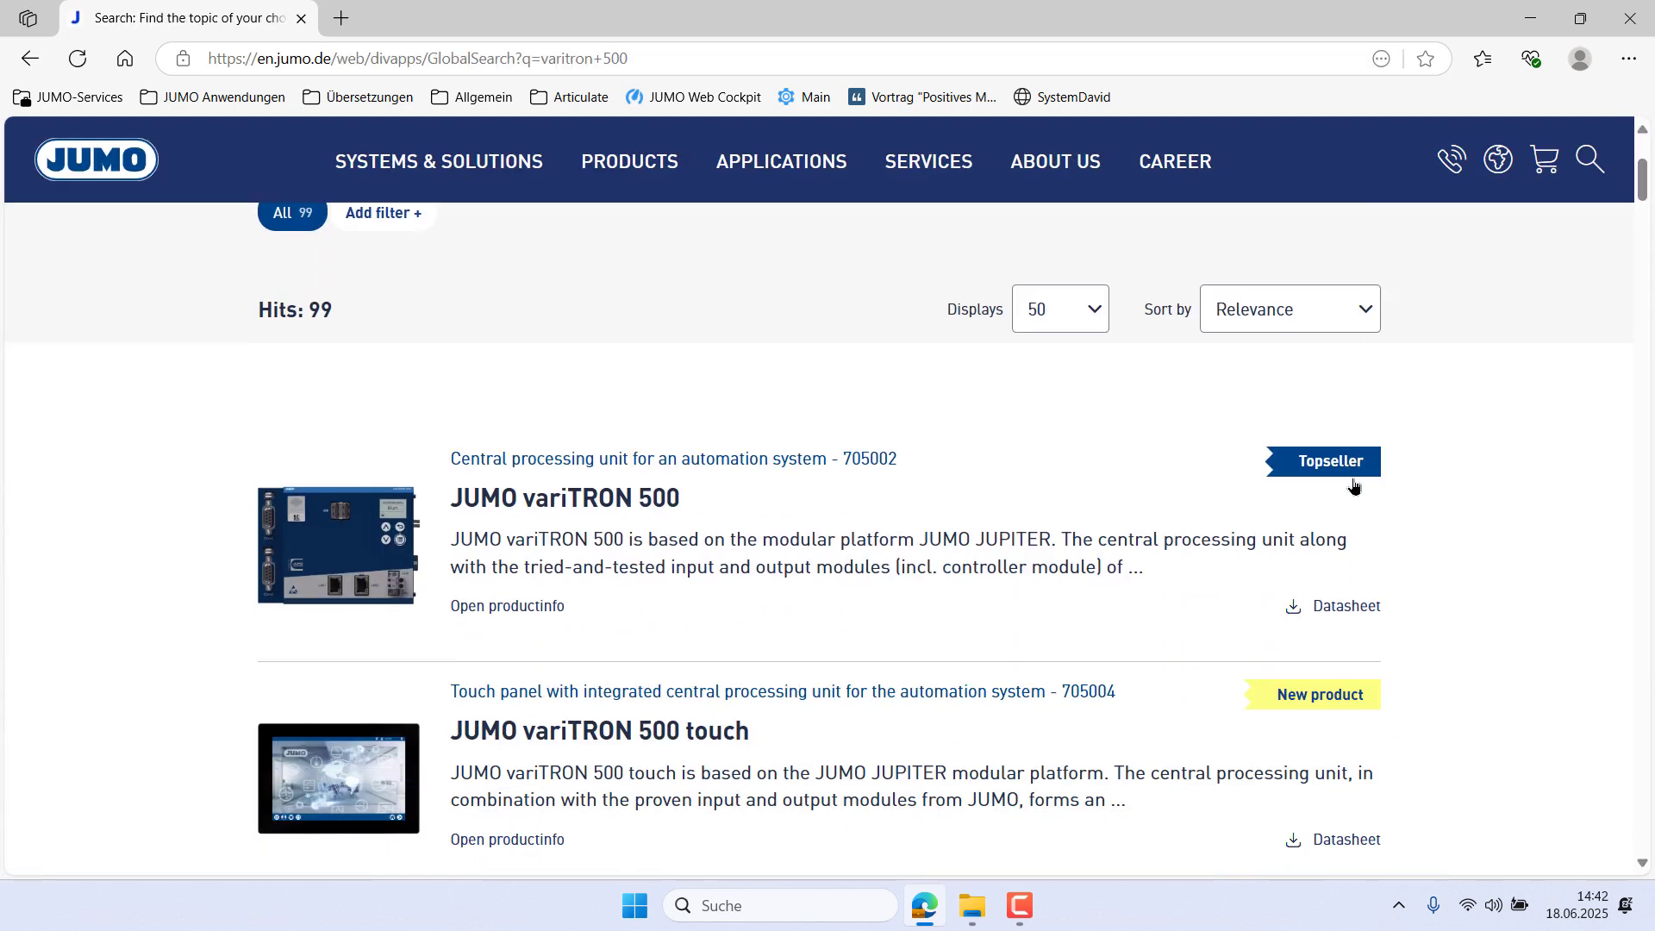
left_click(482, 607)
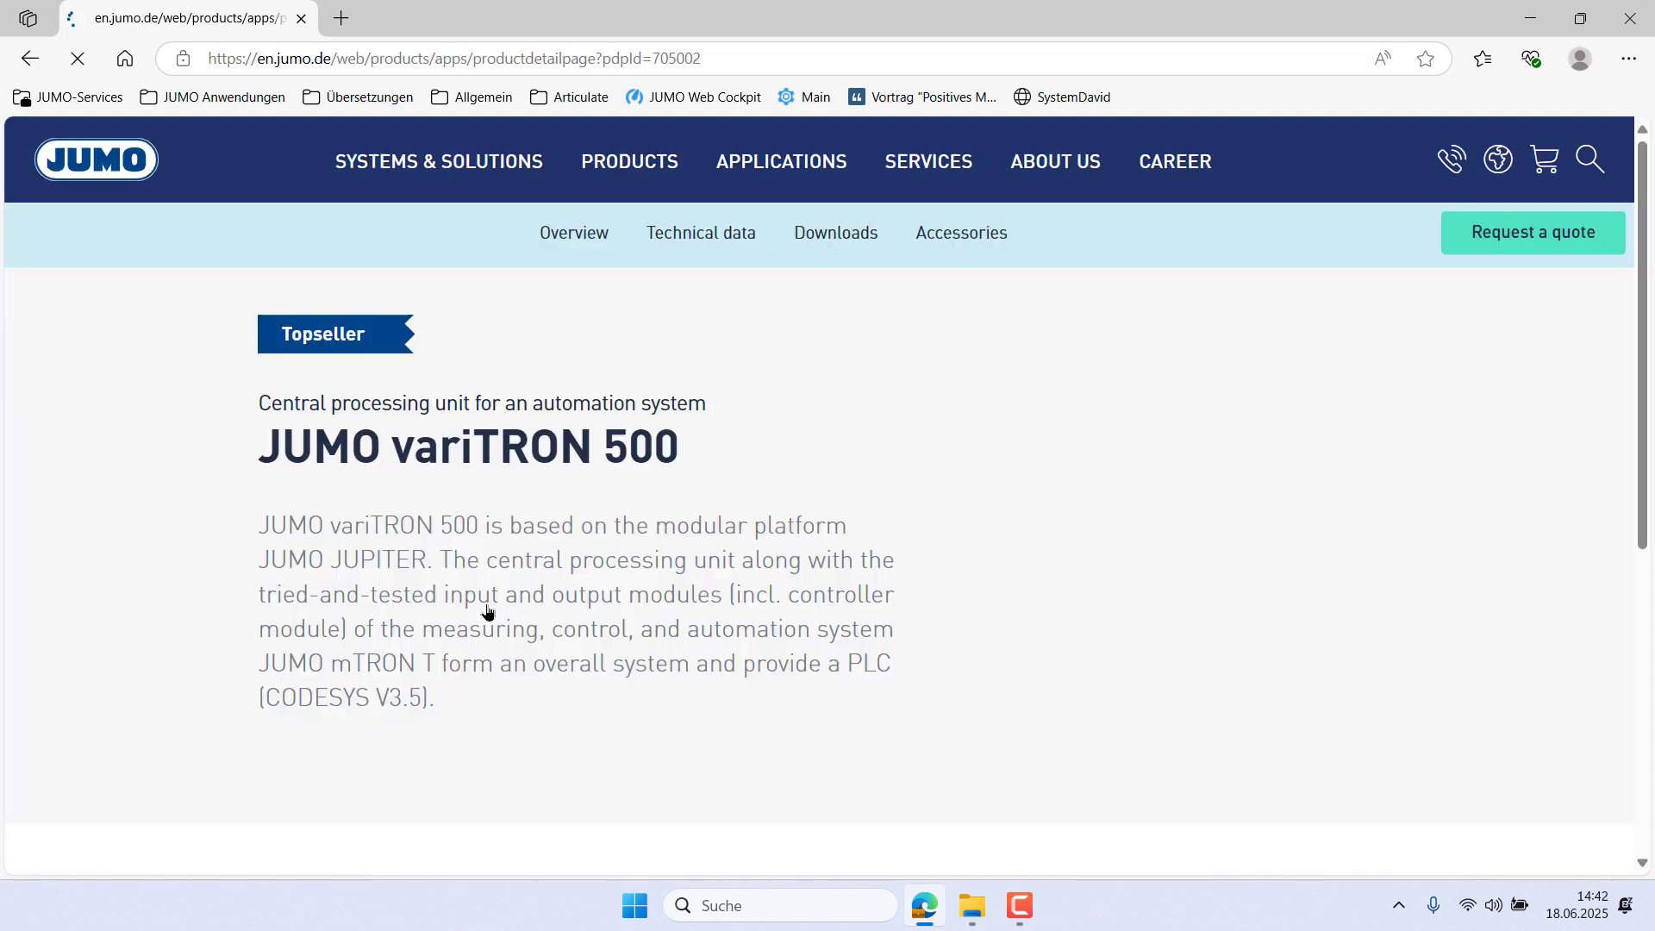
left_click(821, 242)
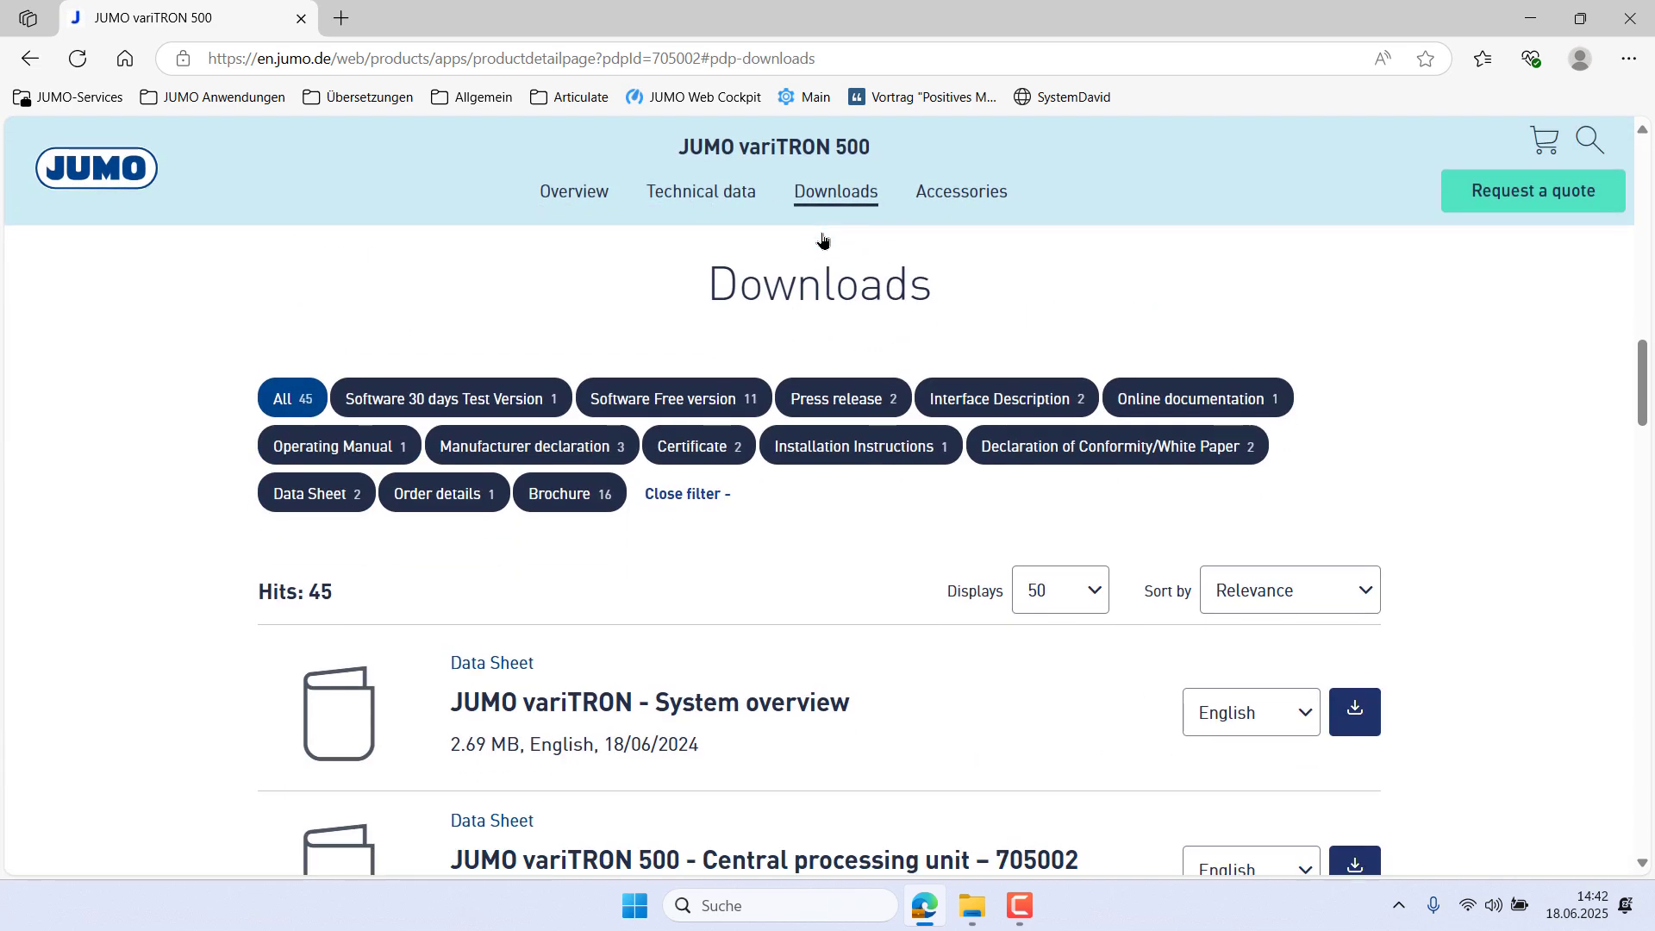
left_click(461, 410)
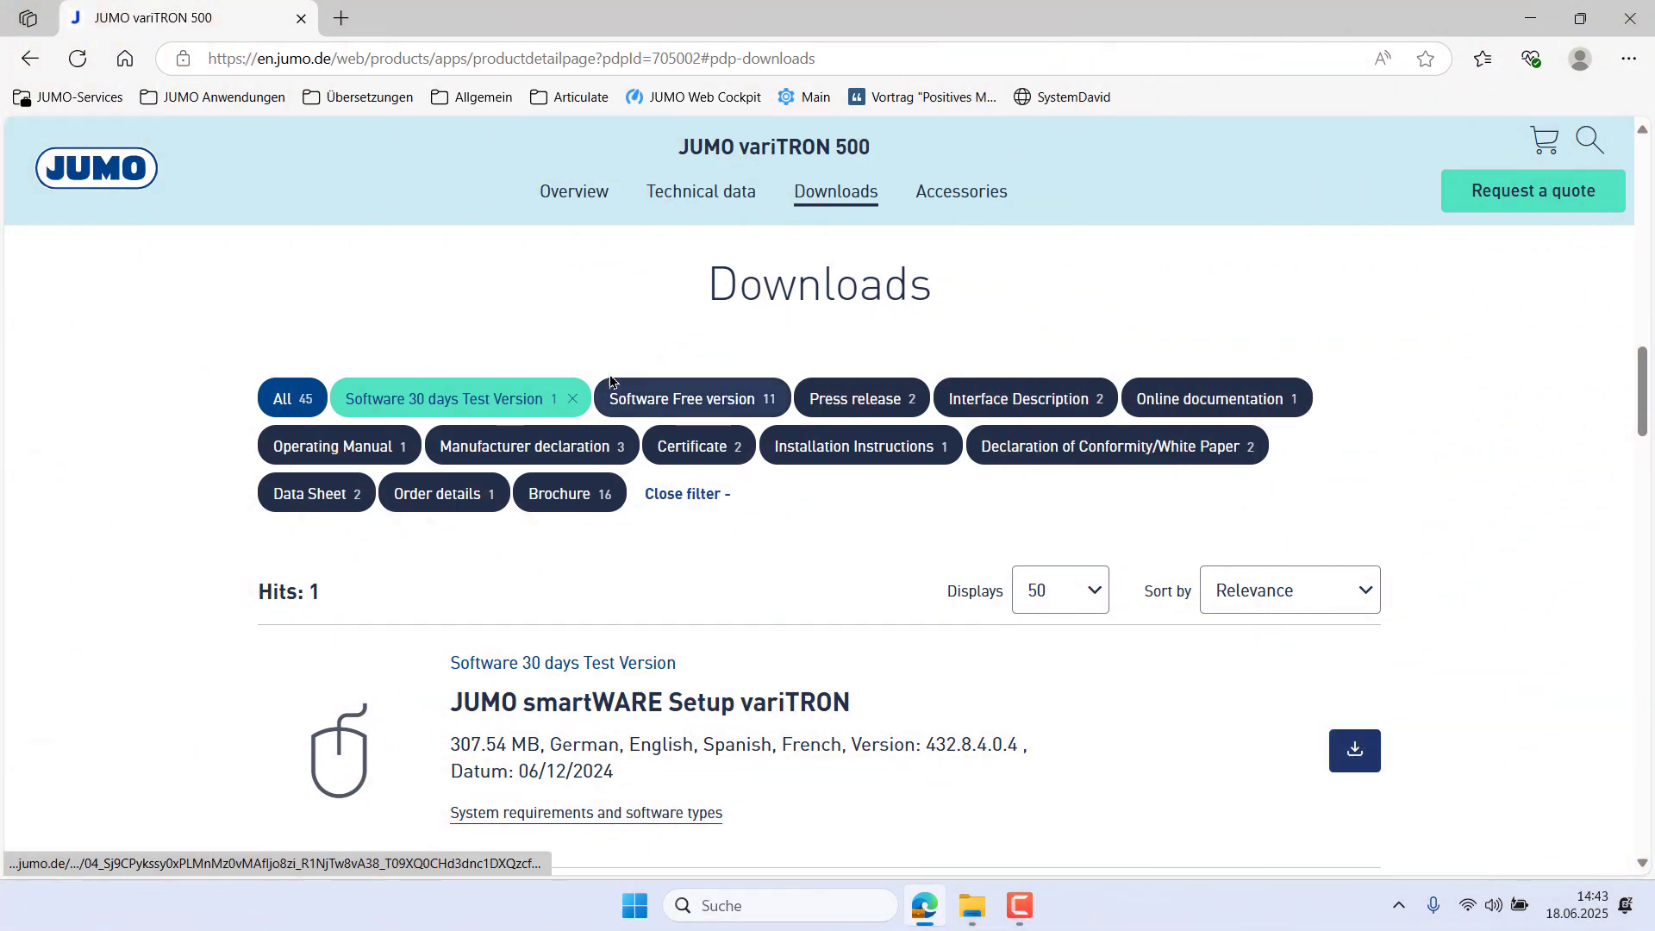
left_click(650, 402)
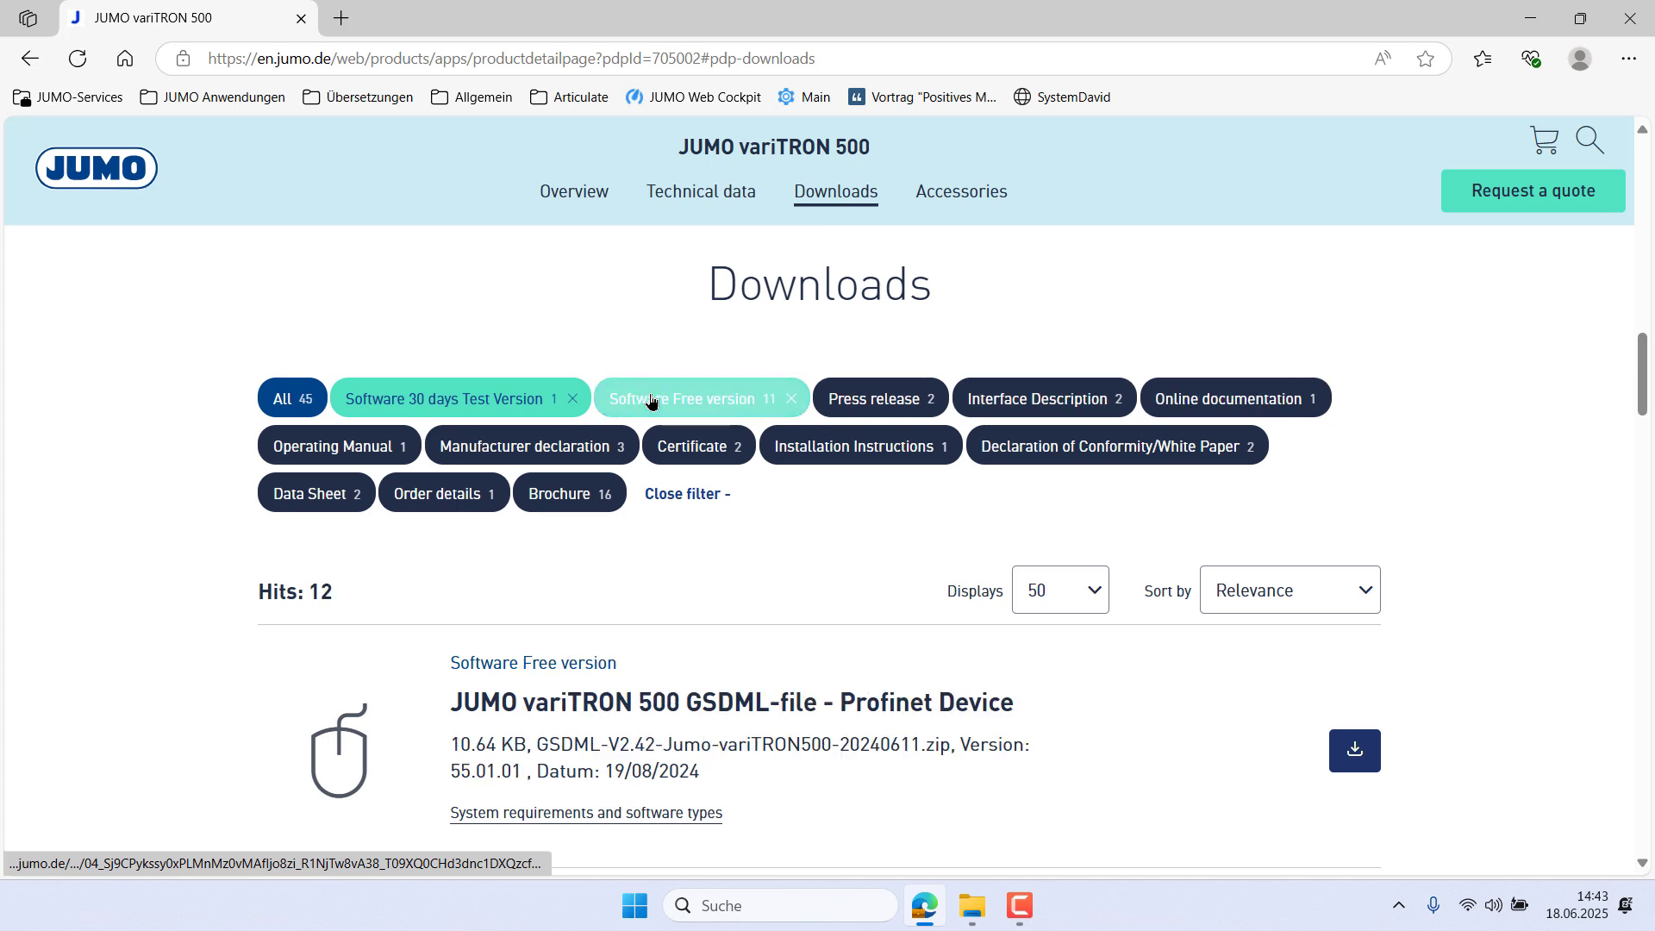
Download the JUMO smartWARE Program incl. PT (705002) Process Technology package from the filtered software downloads
scroll(687, 547, "down", 3)
scroll(689, 549, "down", 4)
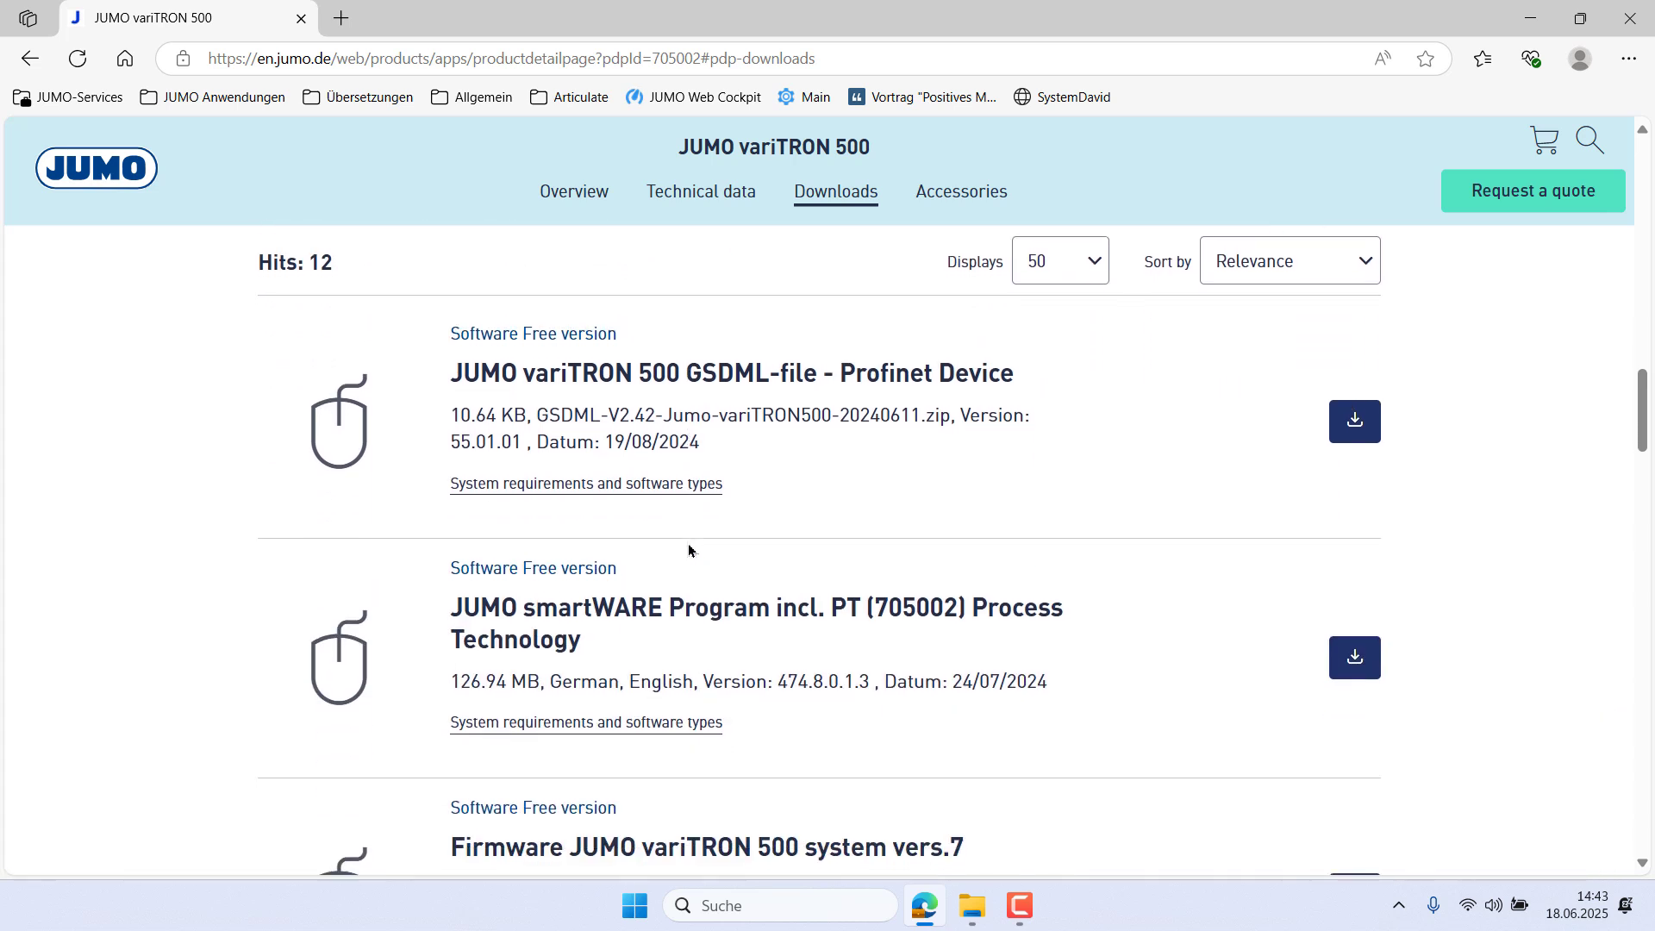
left_click(843, 743)
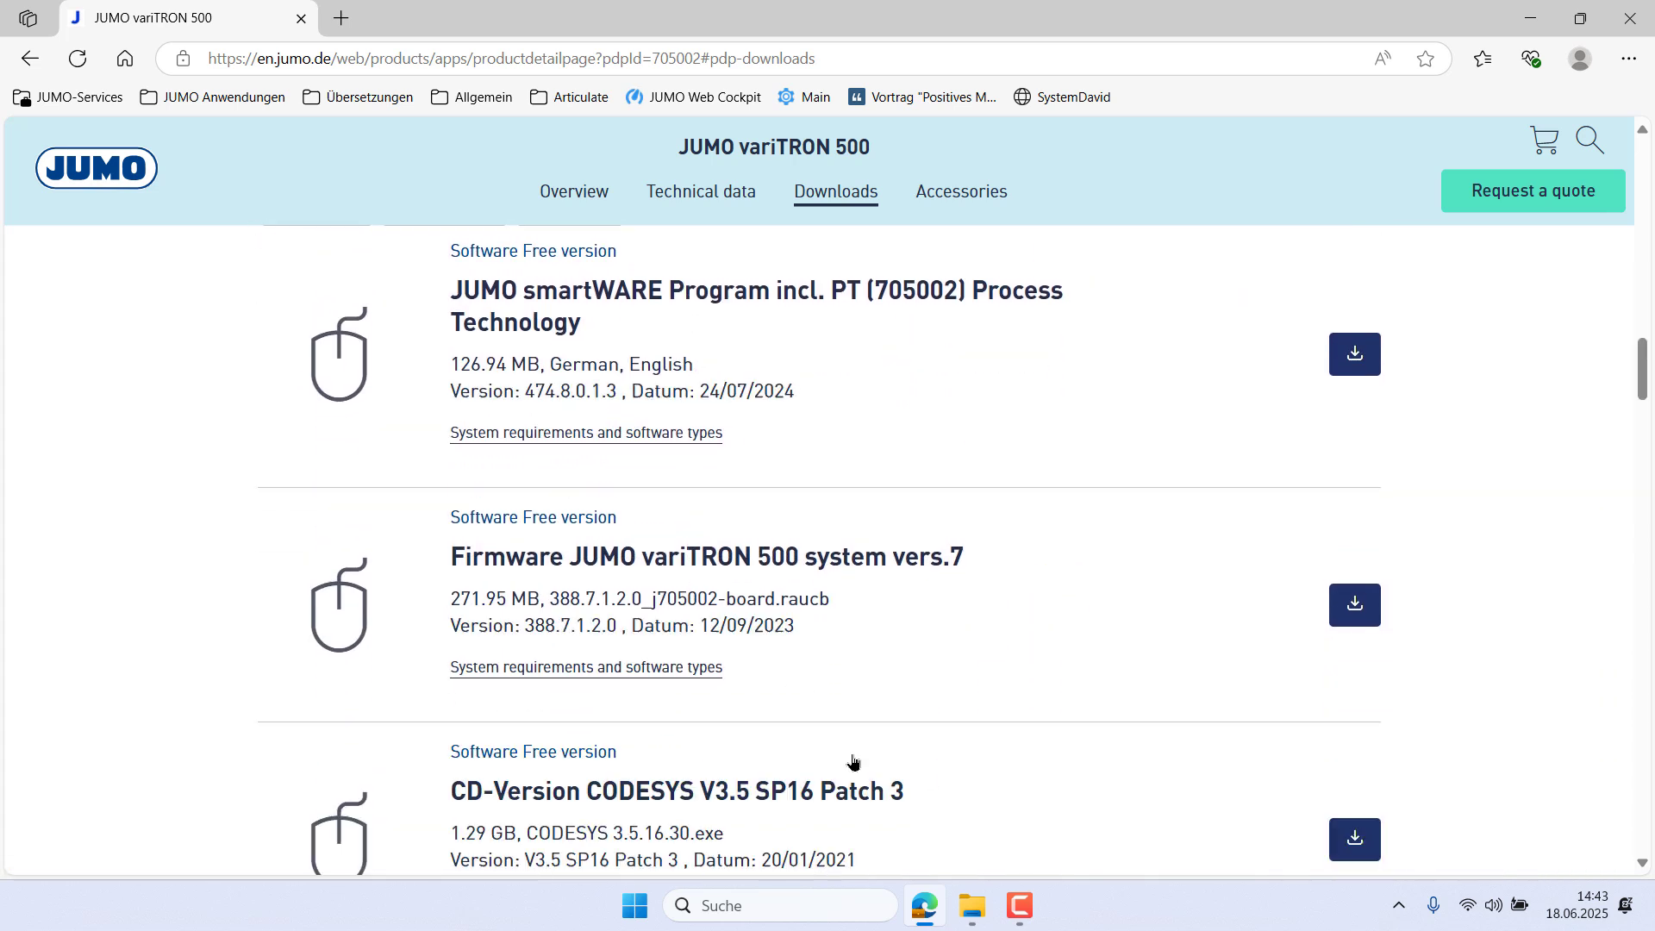
scroll(853, 762, "down", 6)
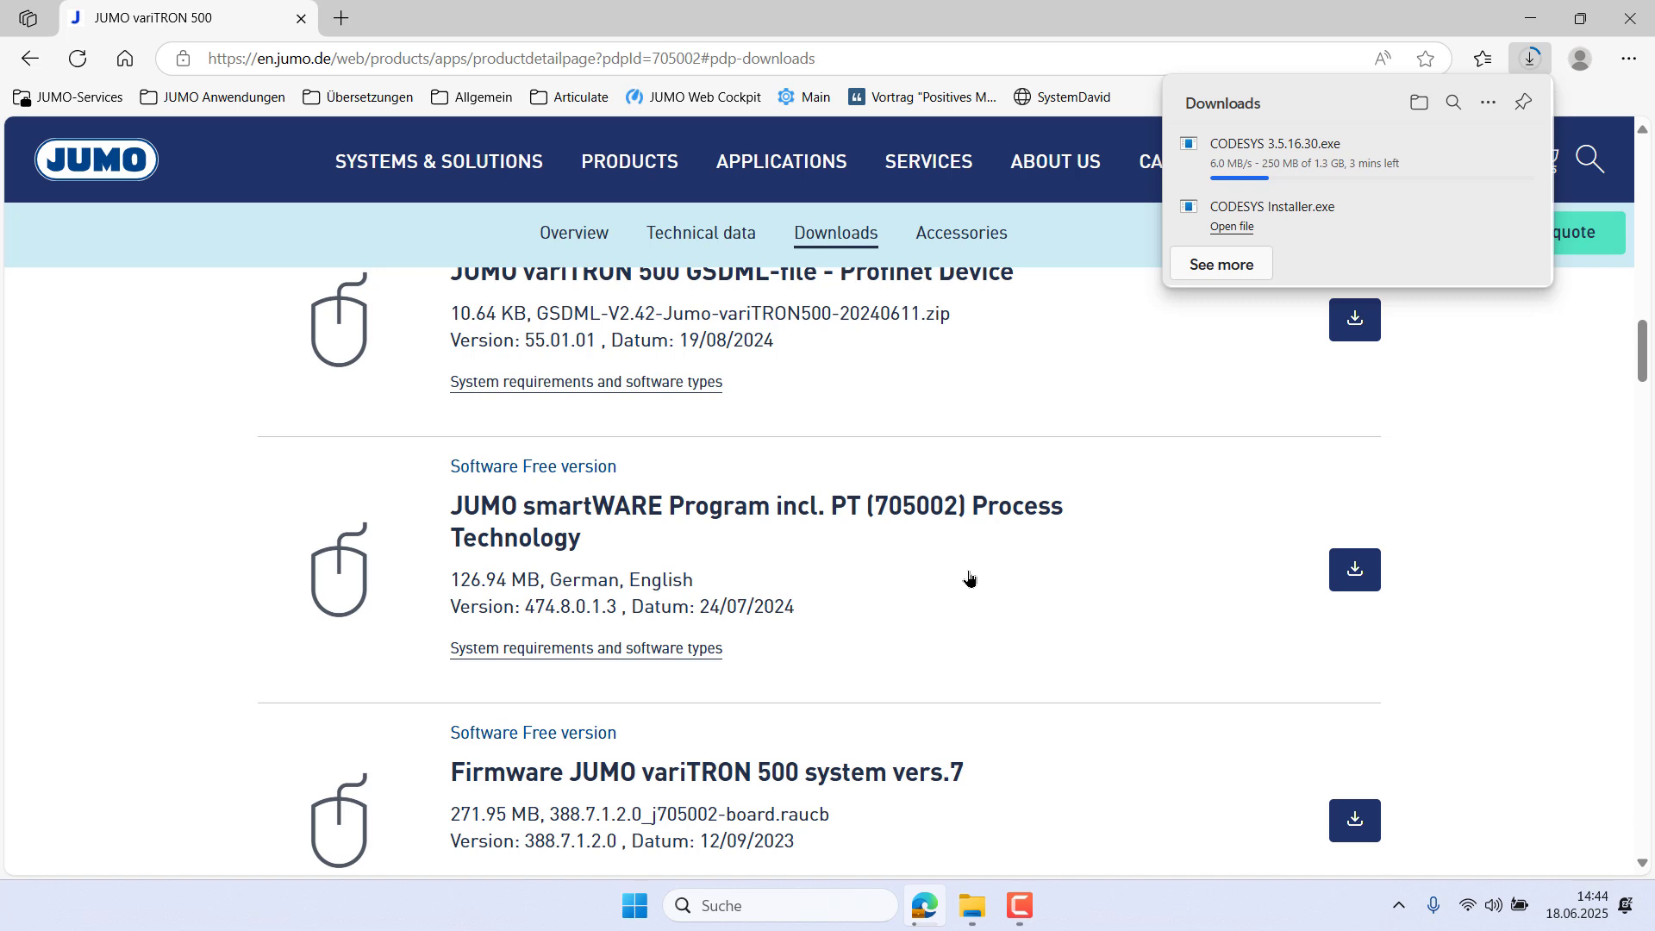
left_click(1355, 568)
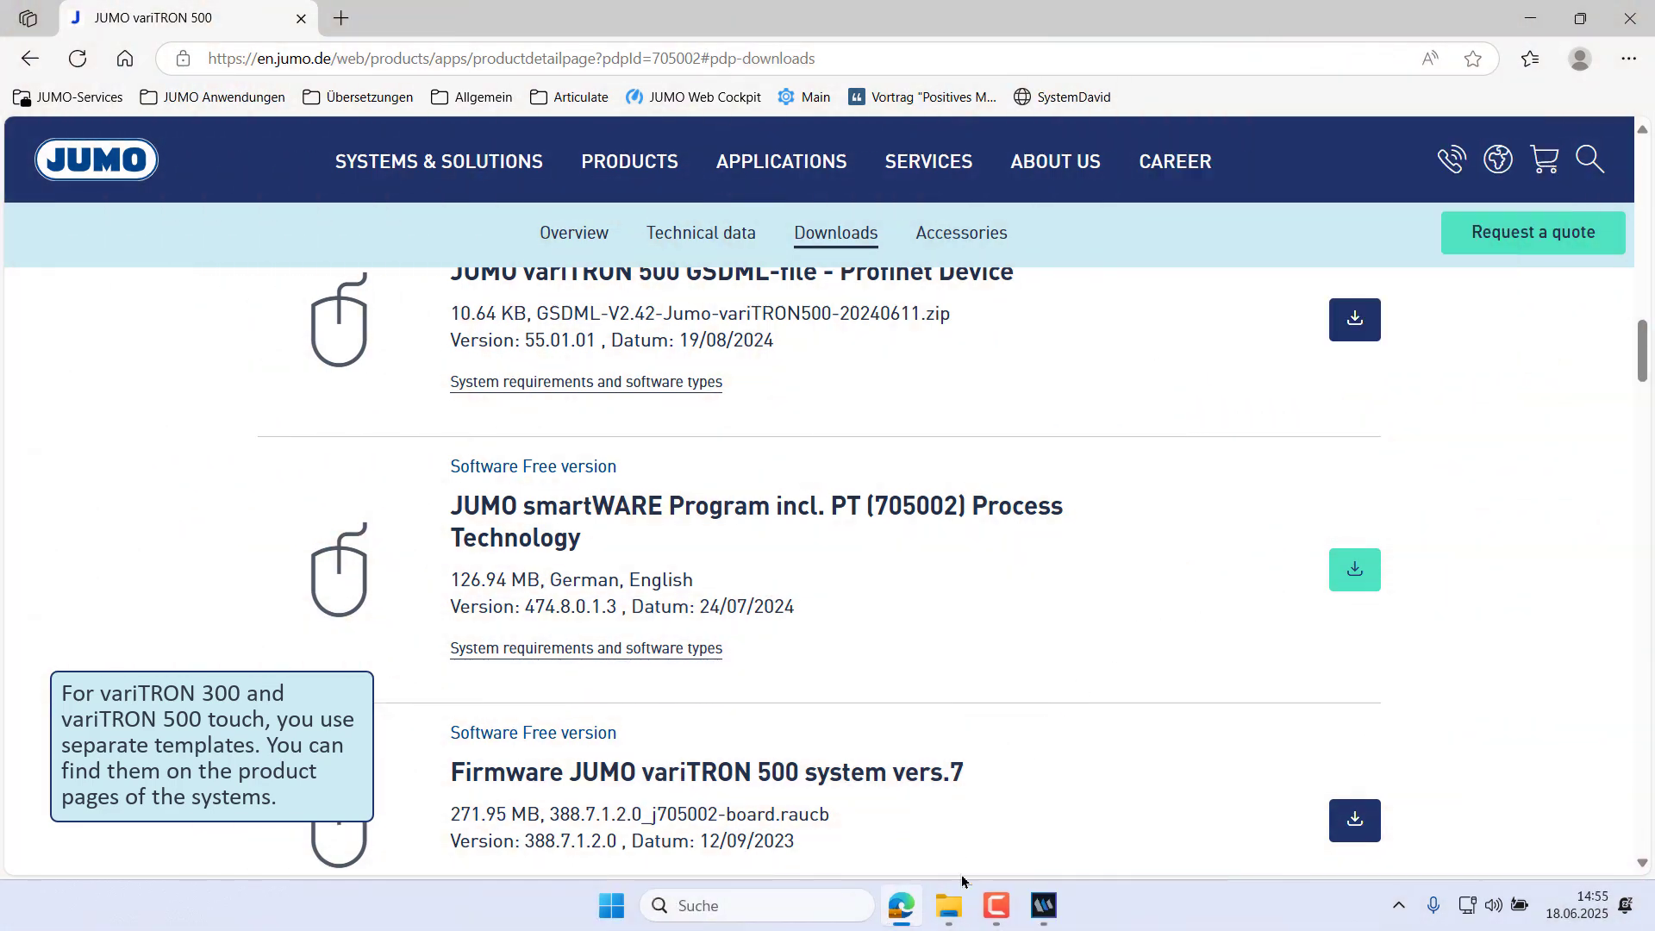
Run 432.exe and CODESYS Installer.exe from the Downloads folder and install the required Microsoft Windows Desktop Runtime items
left_click(951, 923)
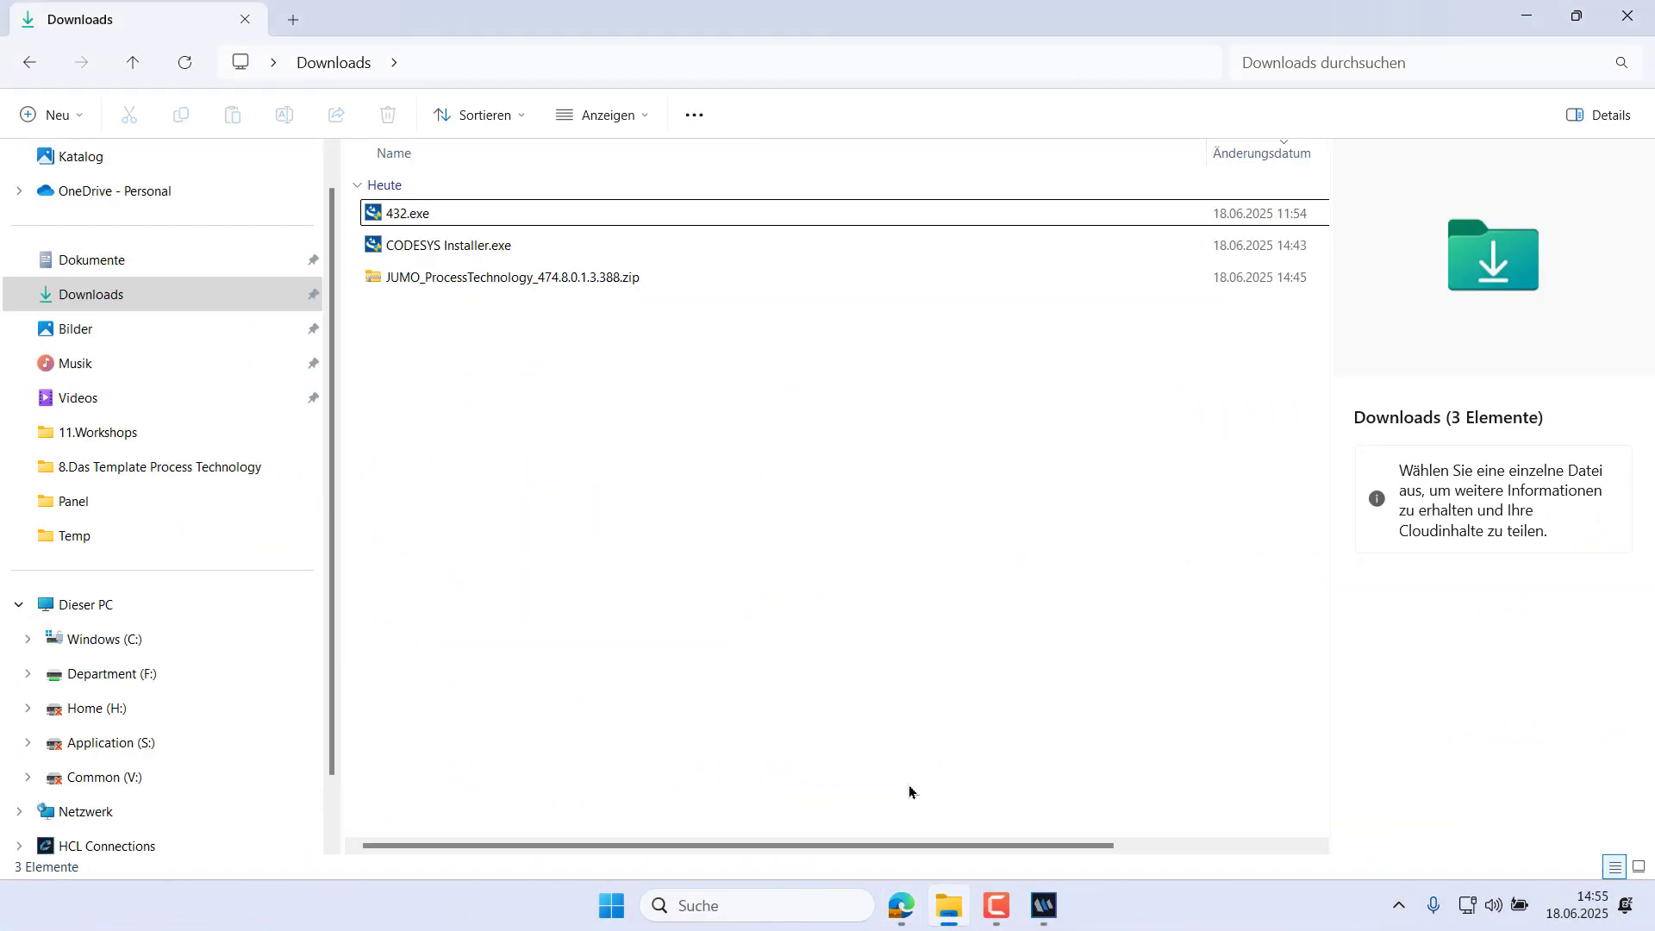
double_click(466, 213)
double_click(512, 257)
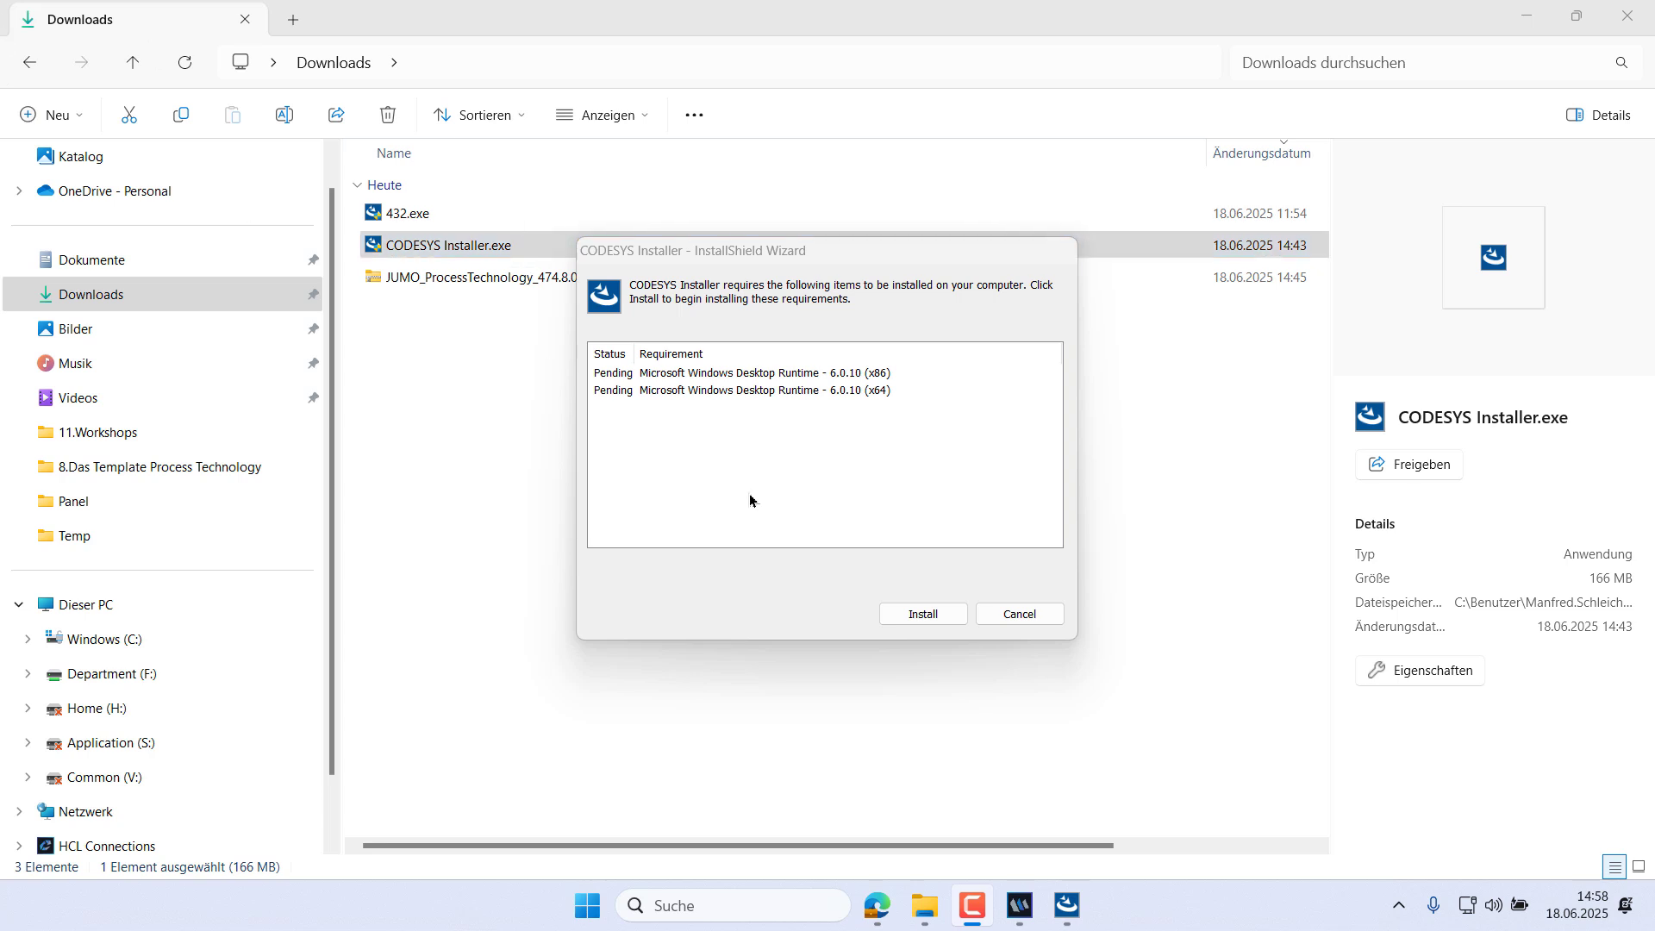
left_click(911, 617)
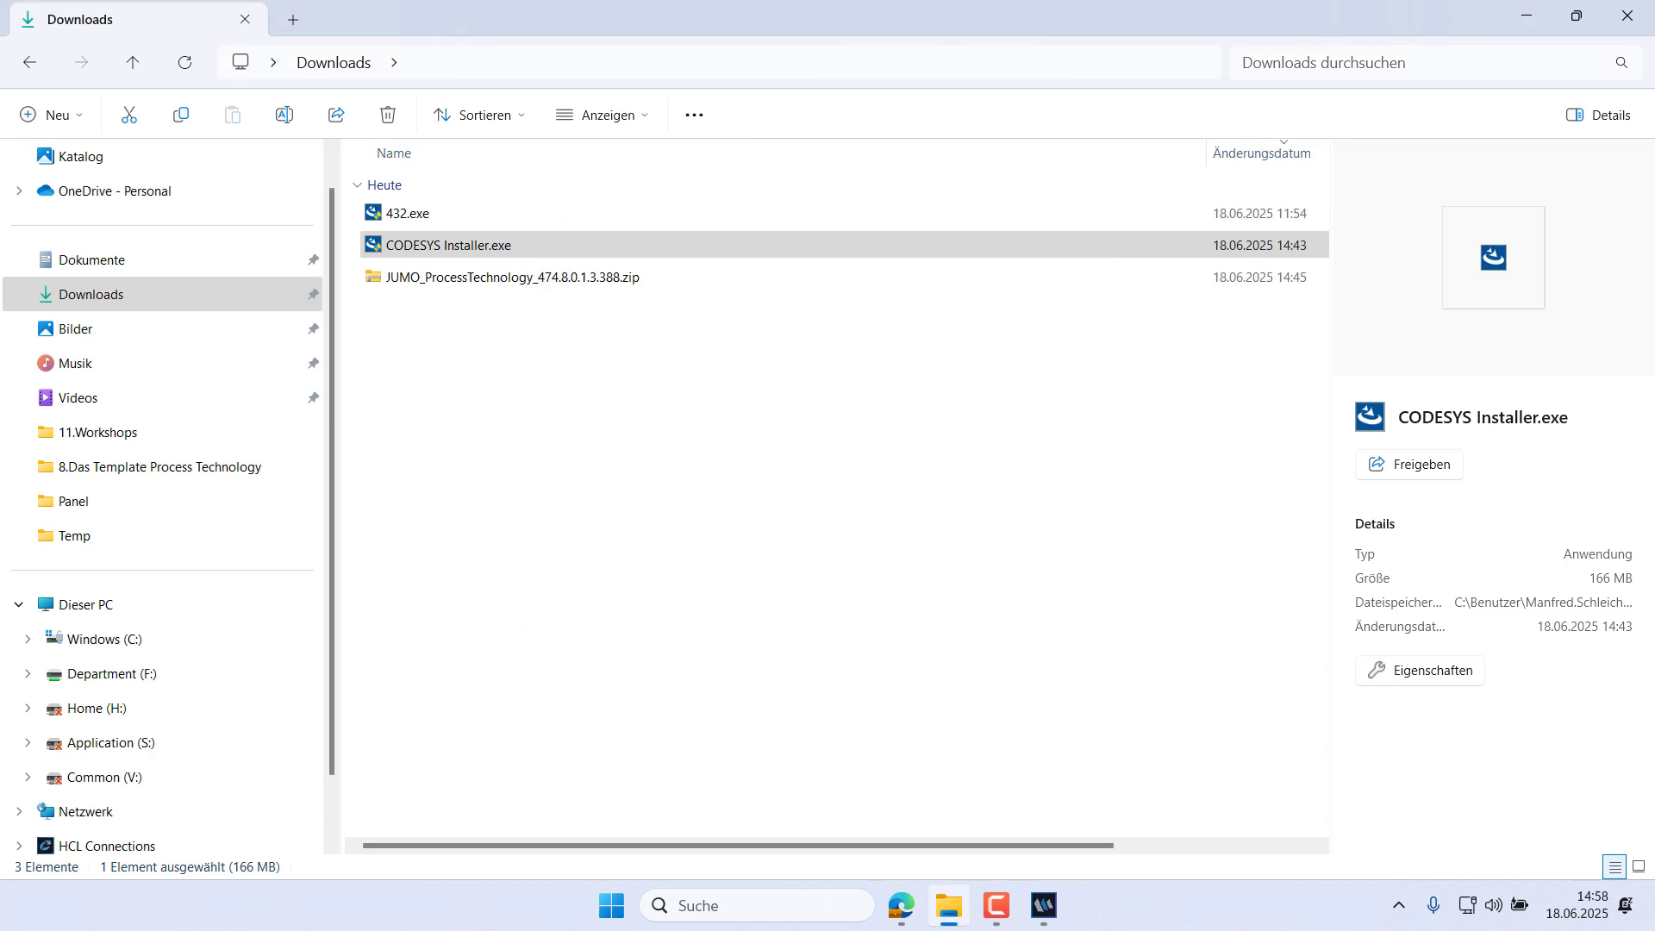
Open JUMO_ProcessTechnology_474.8.0.1.3.388.zip and read the PDF instructions on installing the CODESYS configuration file
double_click(593, 287)
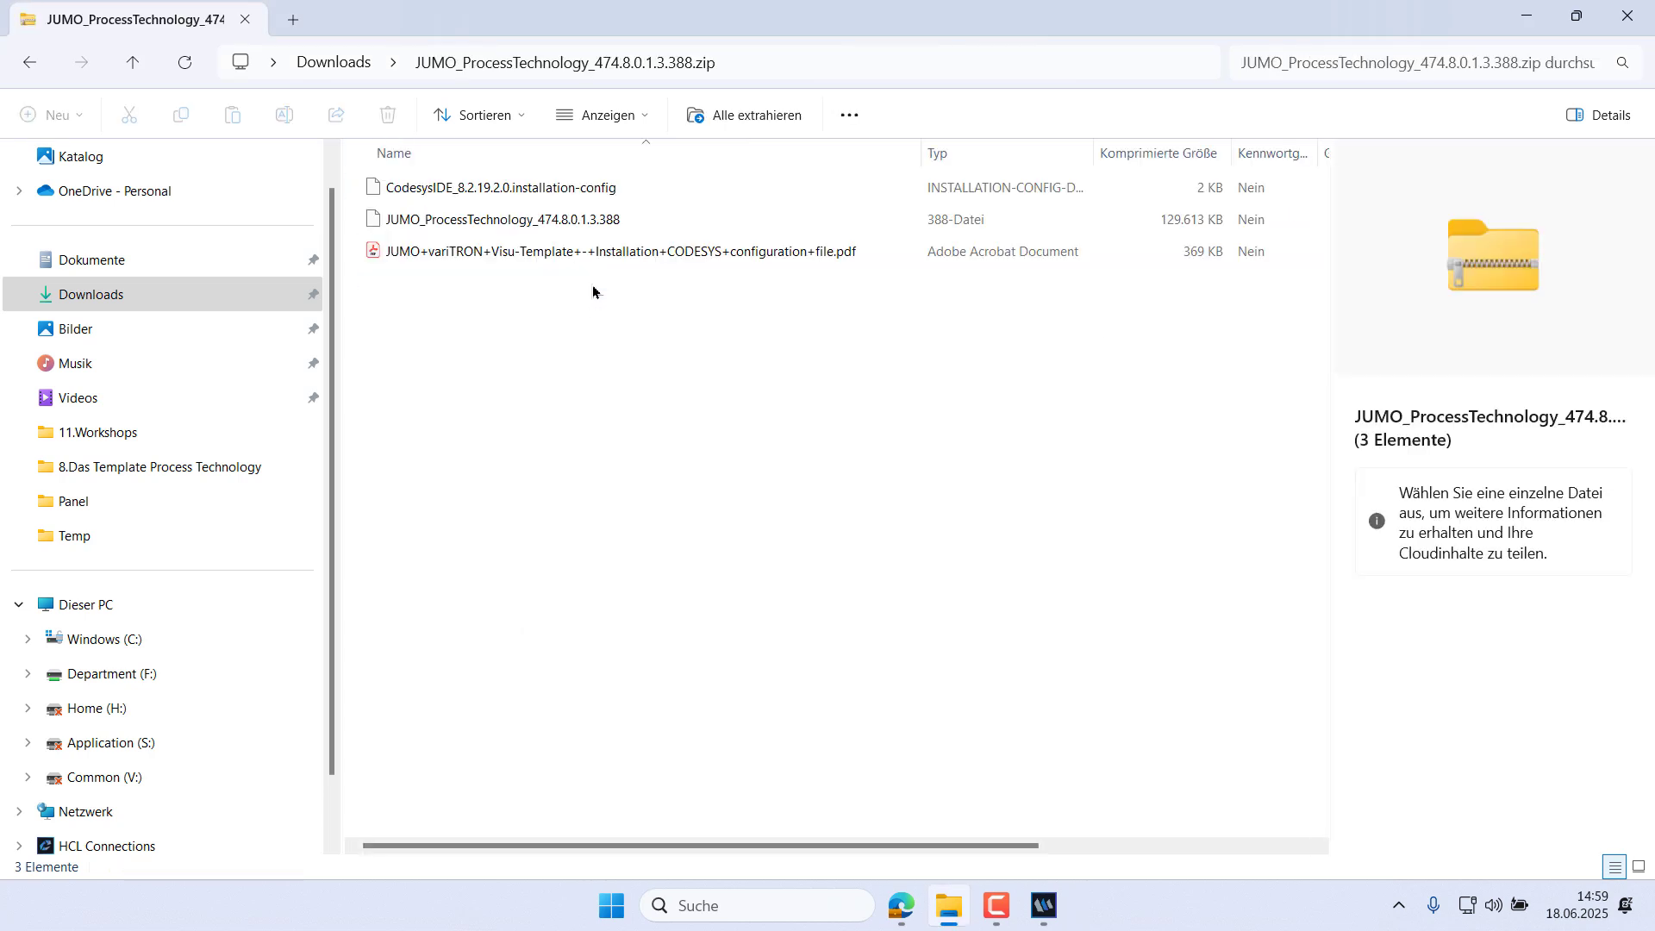
left_click(601, 259)
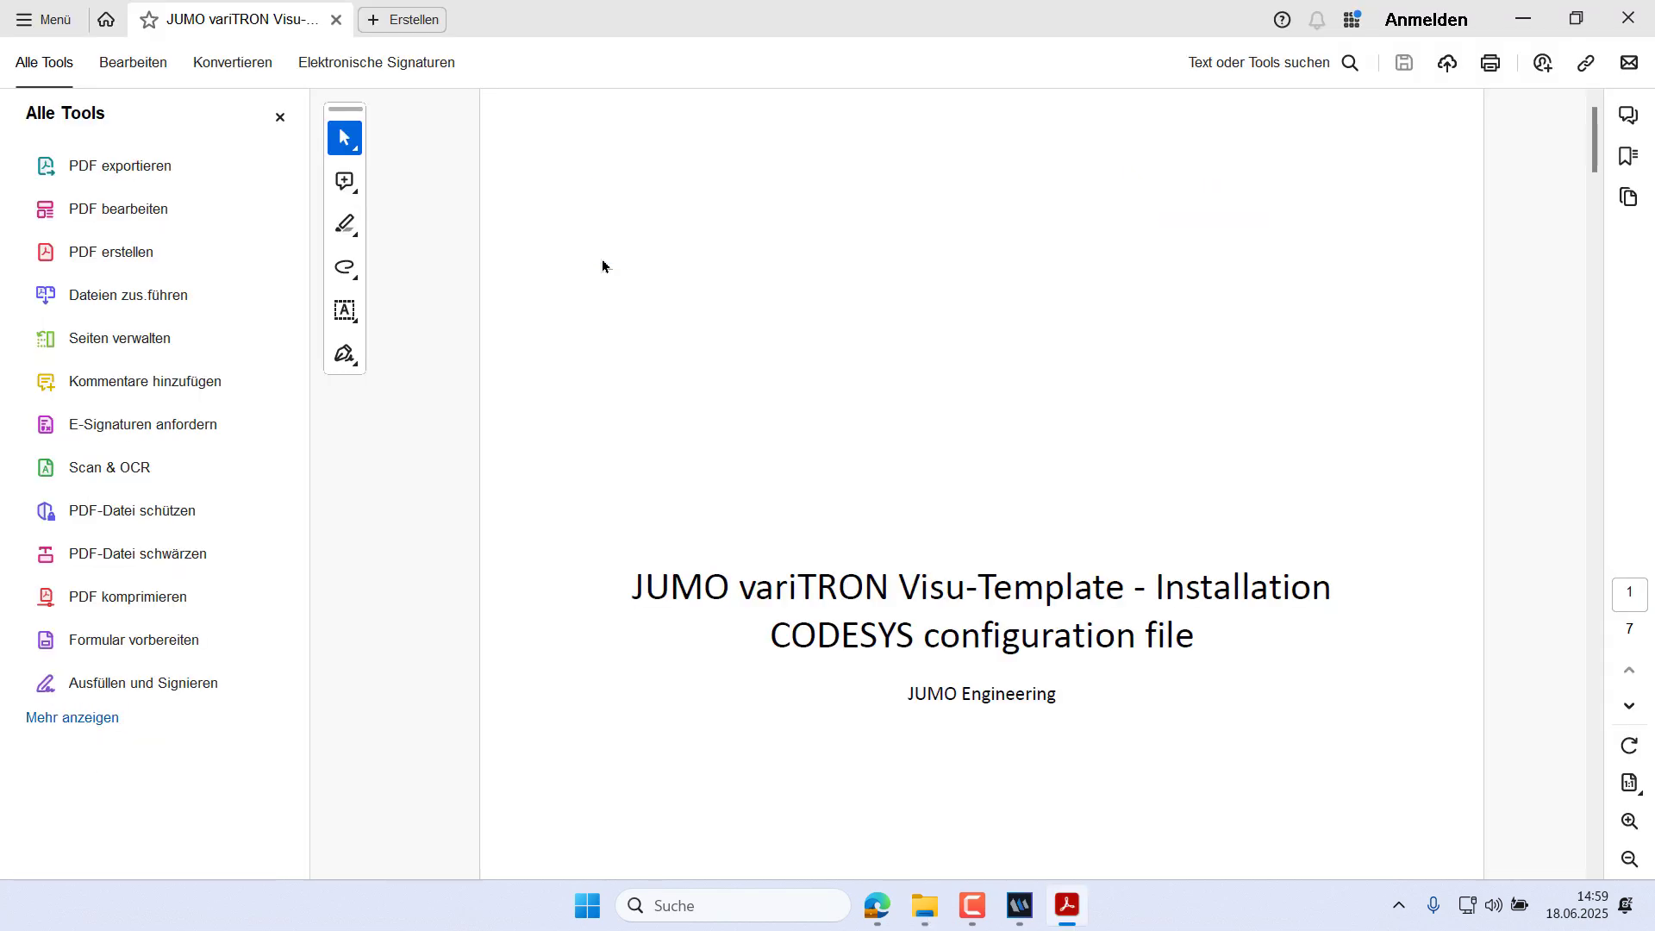
scroll(602, 260, "down", 10)
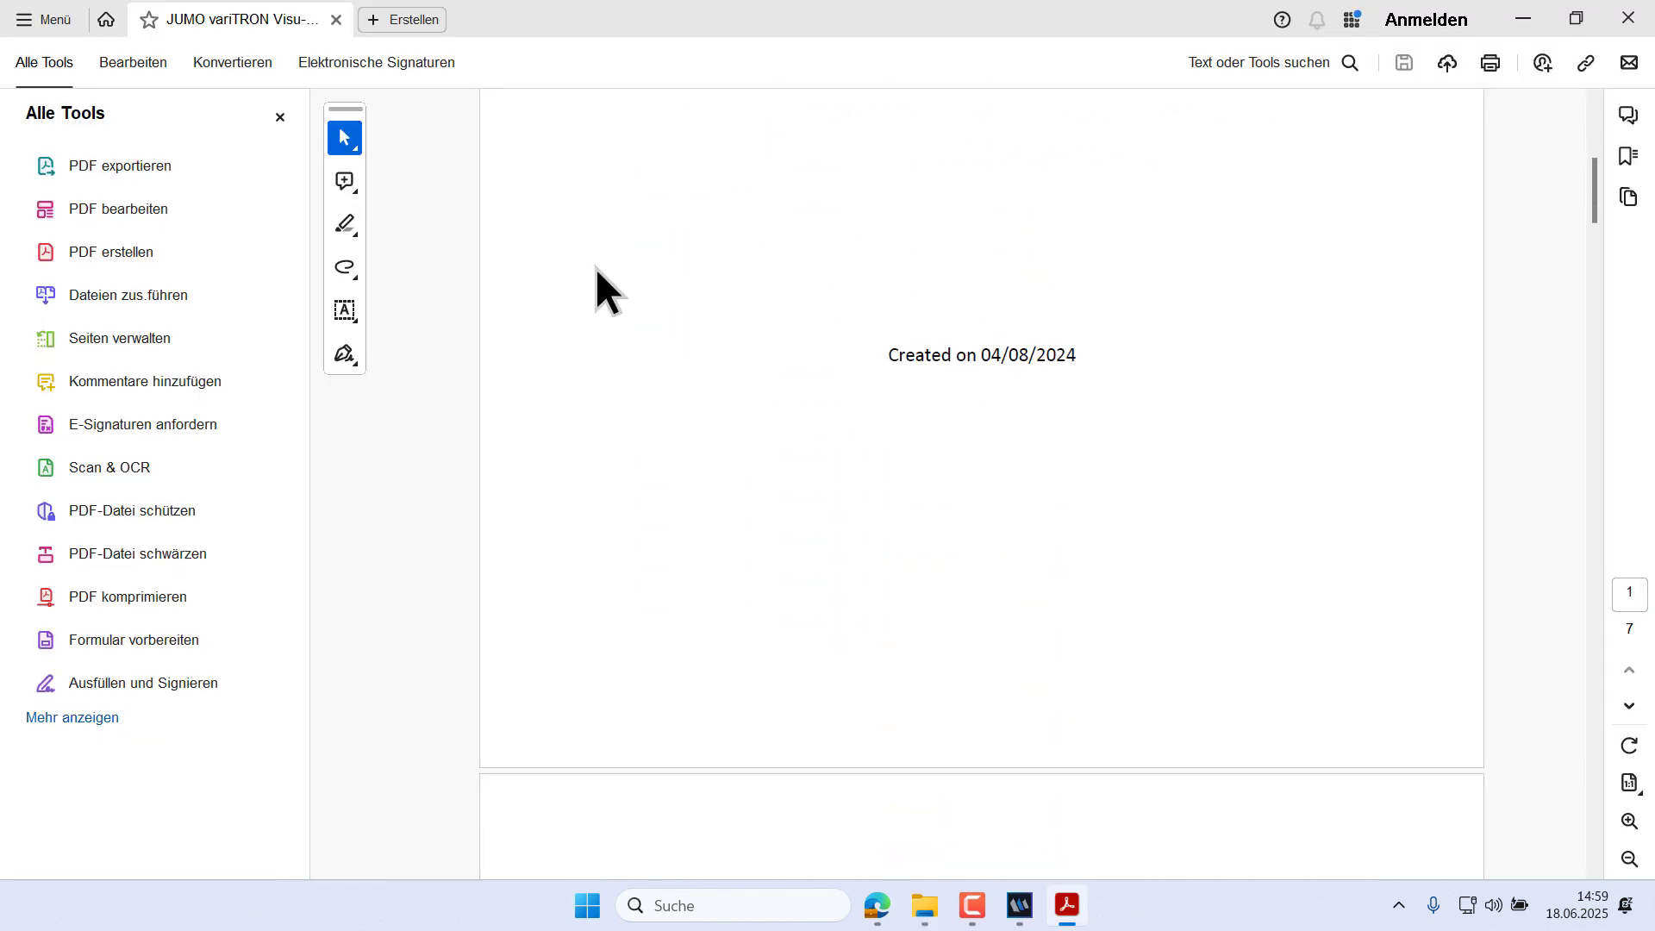
scroll(593, 277, "down", 20)
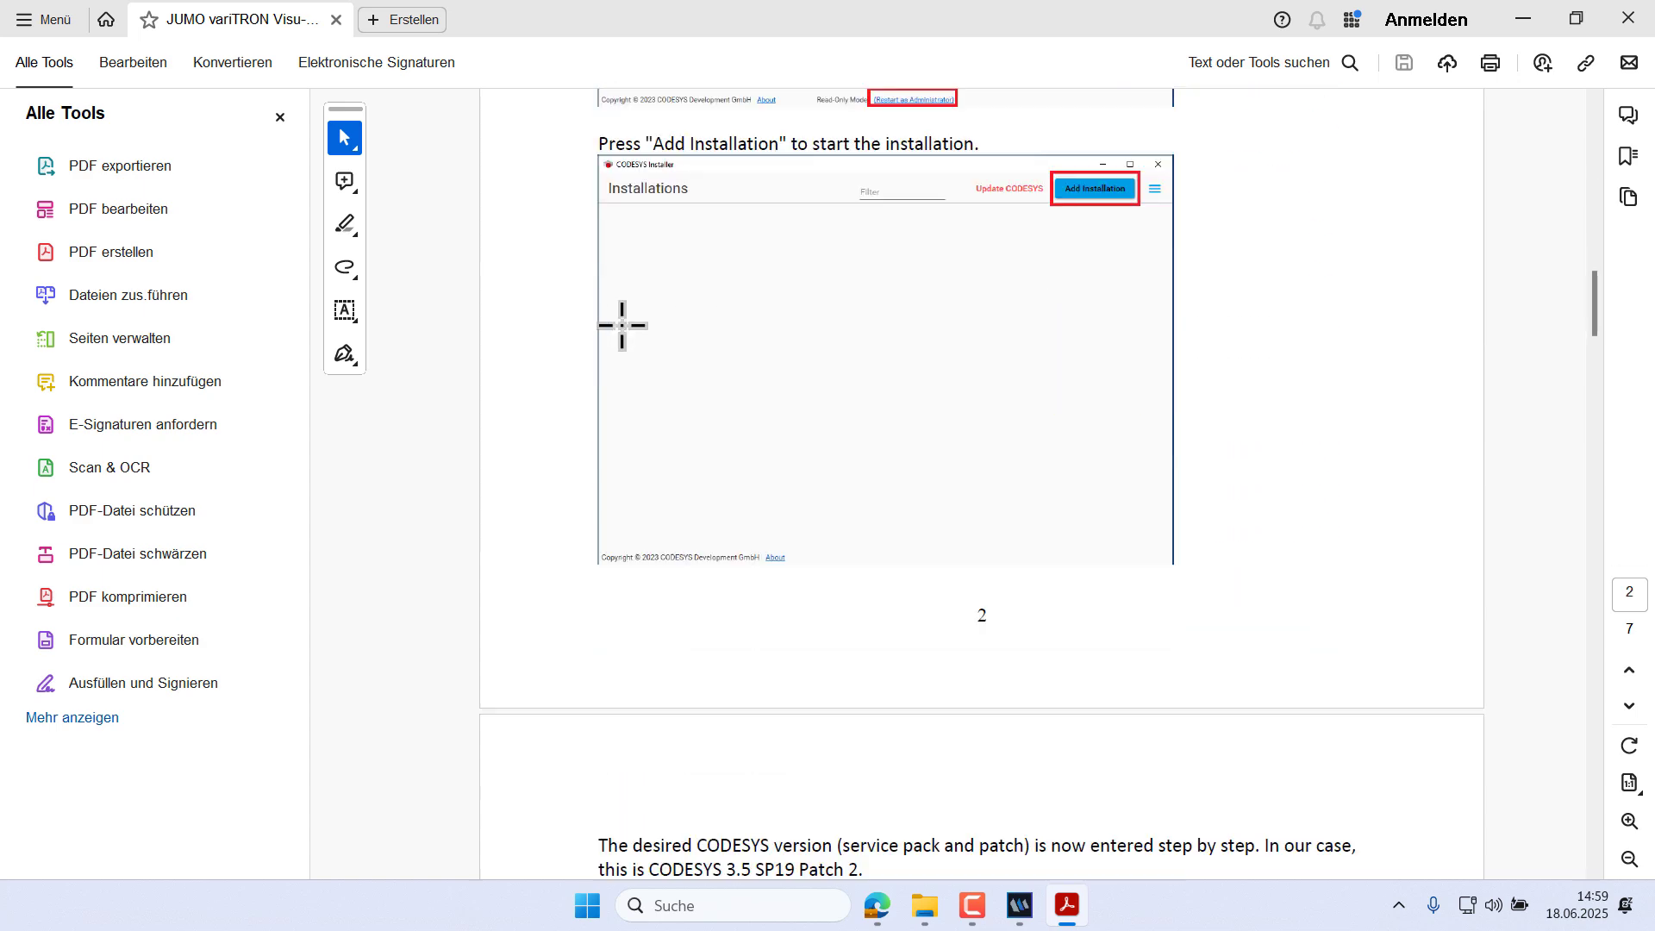
scroll(633, 341, "down", 6)
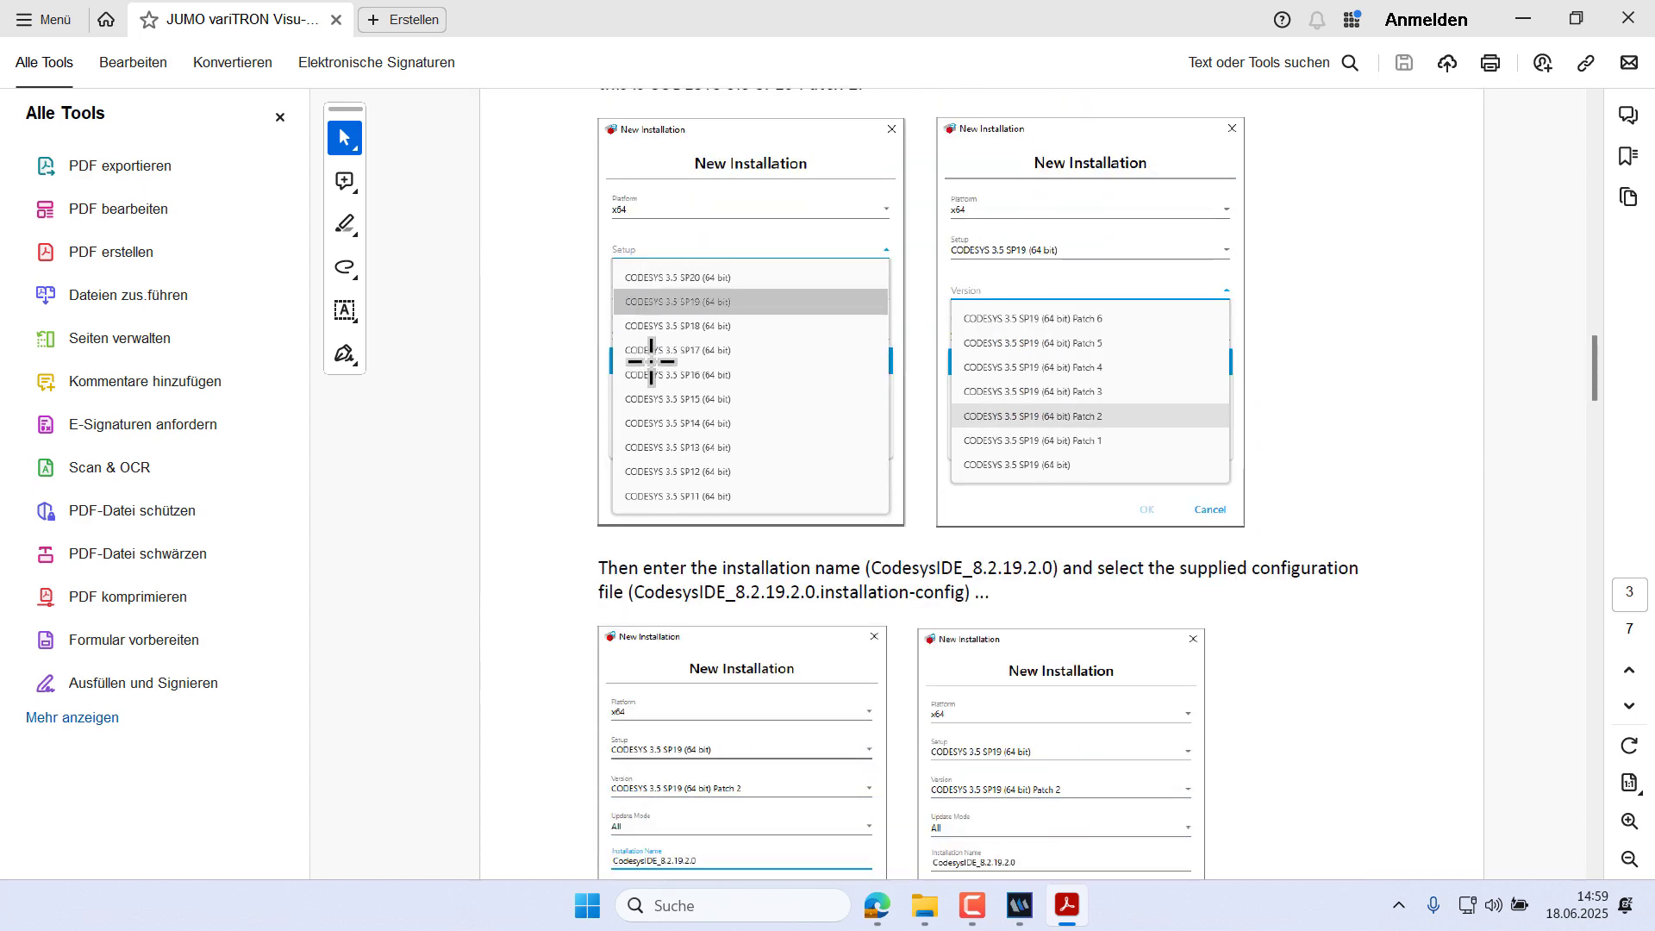
Examine the PDF's illustrations for selecting the CODESYS setup and version of a new installation
scroll(778, 411, "up", 3)
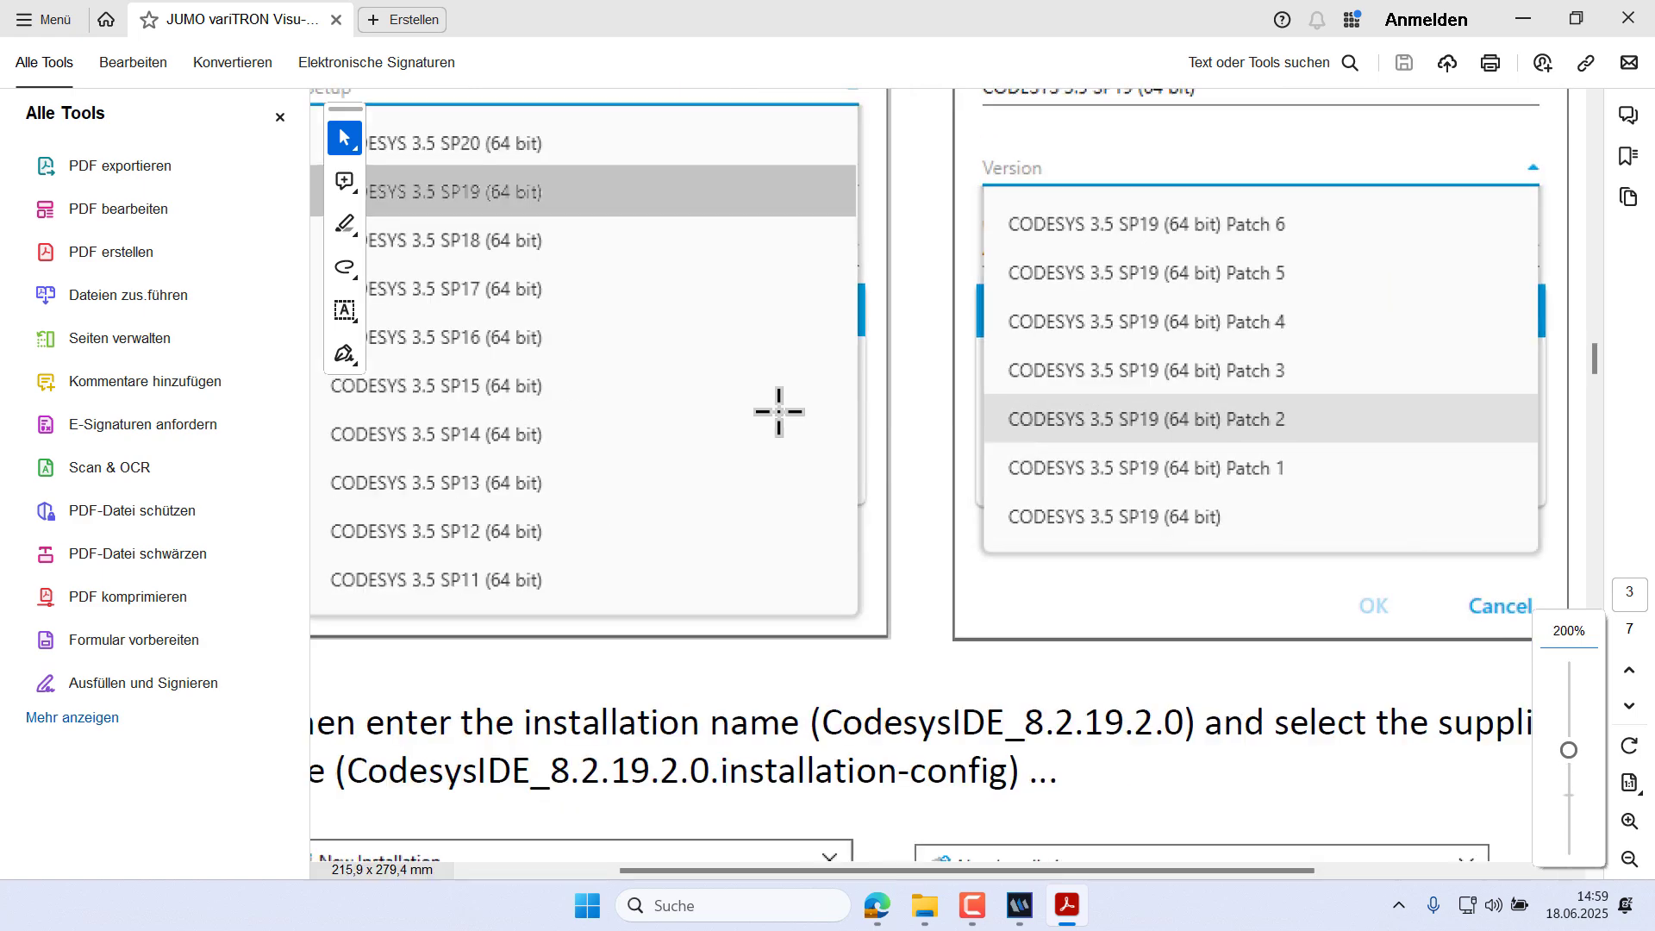
mouse_move(918, 877)
left_mouse_down()
mouse_move(834, 872)
mouse_move(895, 872)
left_mouse_up()
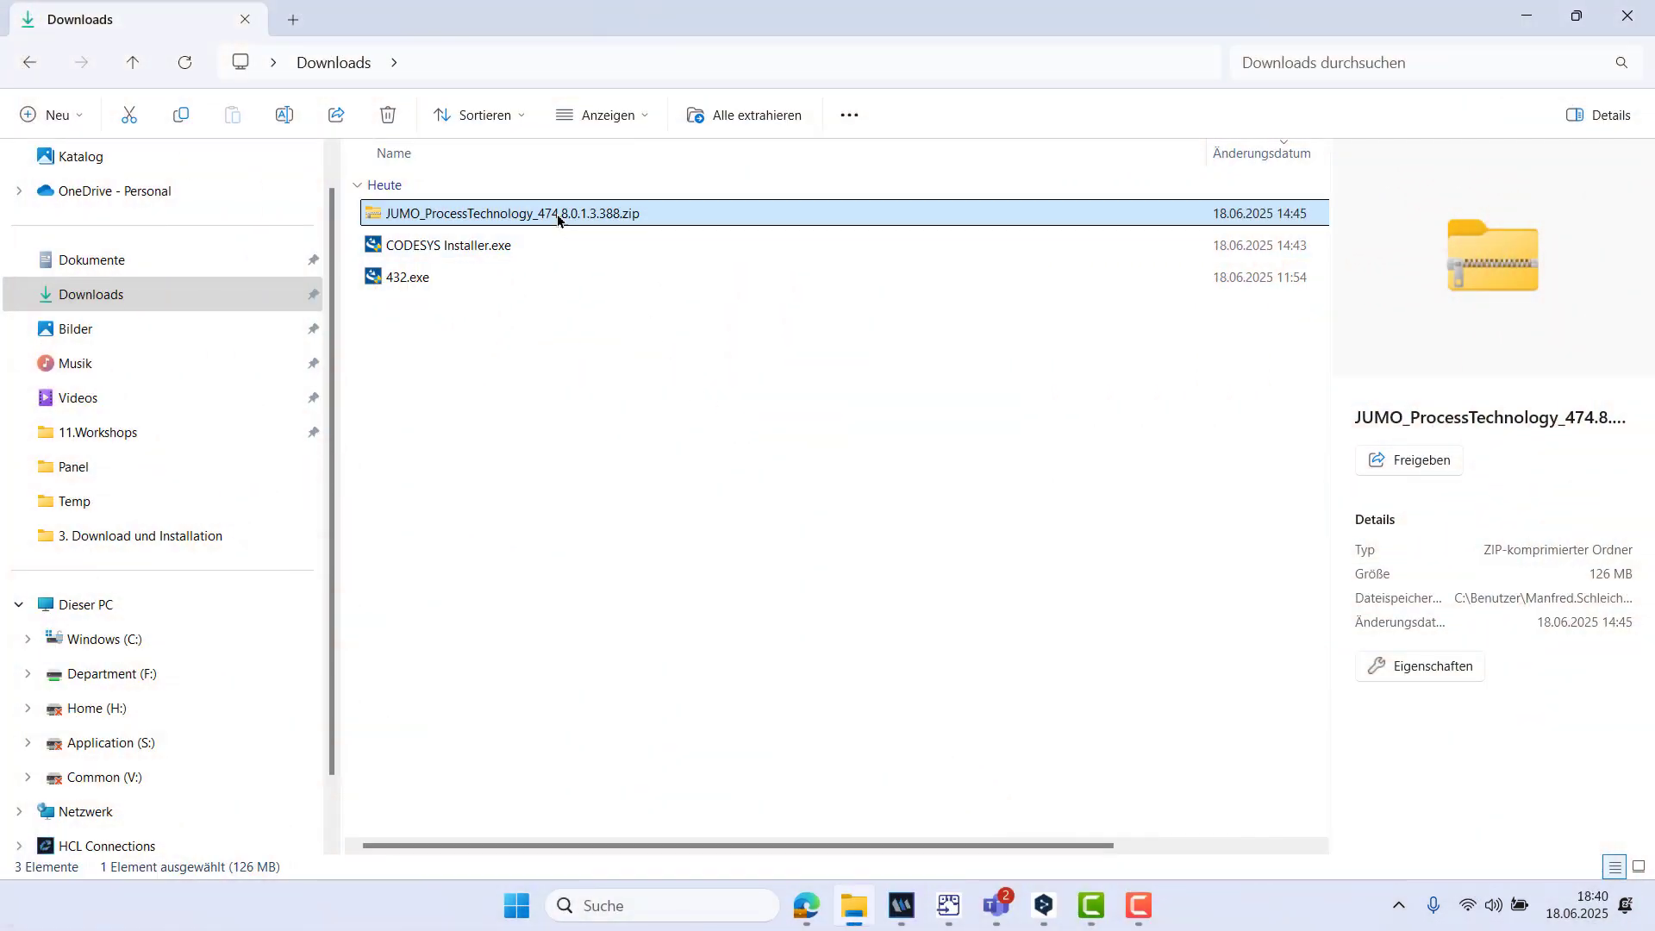
Extract JUMO_ProcessTechnology_474.8.0.1.3.388.zip directly into the Downloads folder
right_click(557, 214)
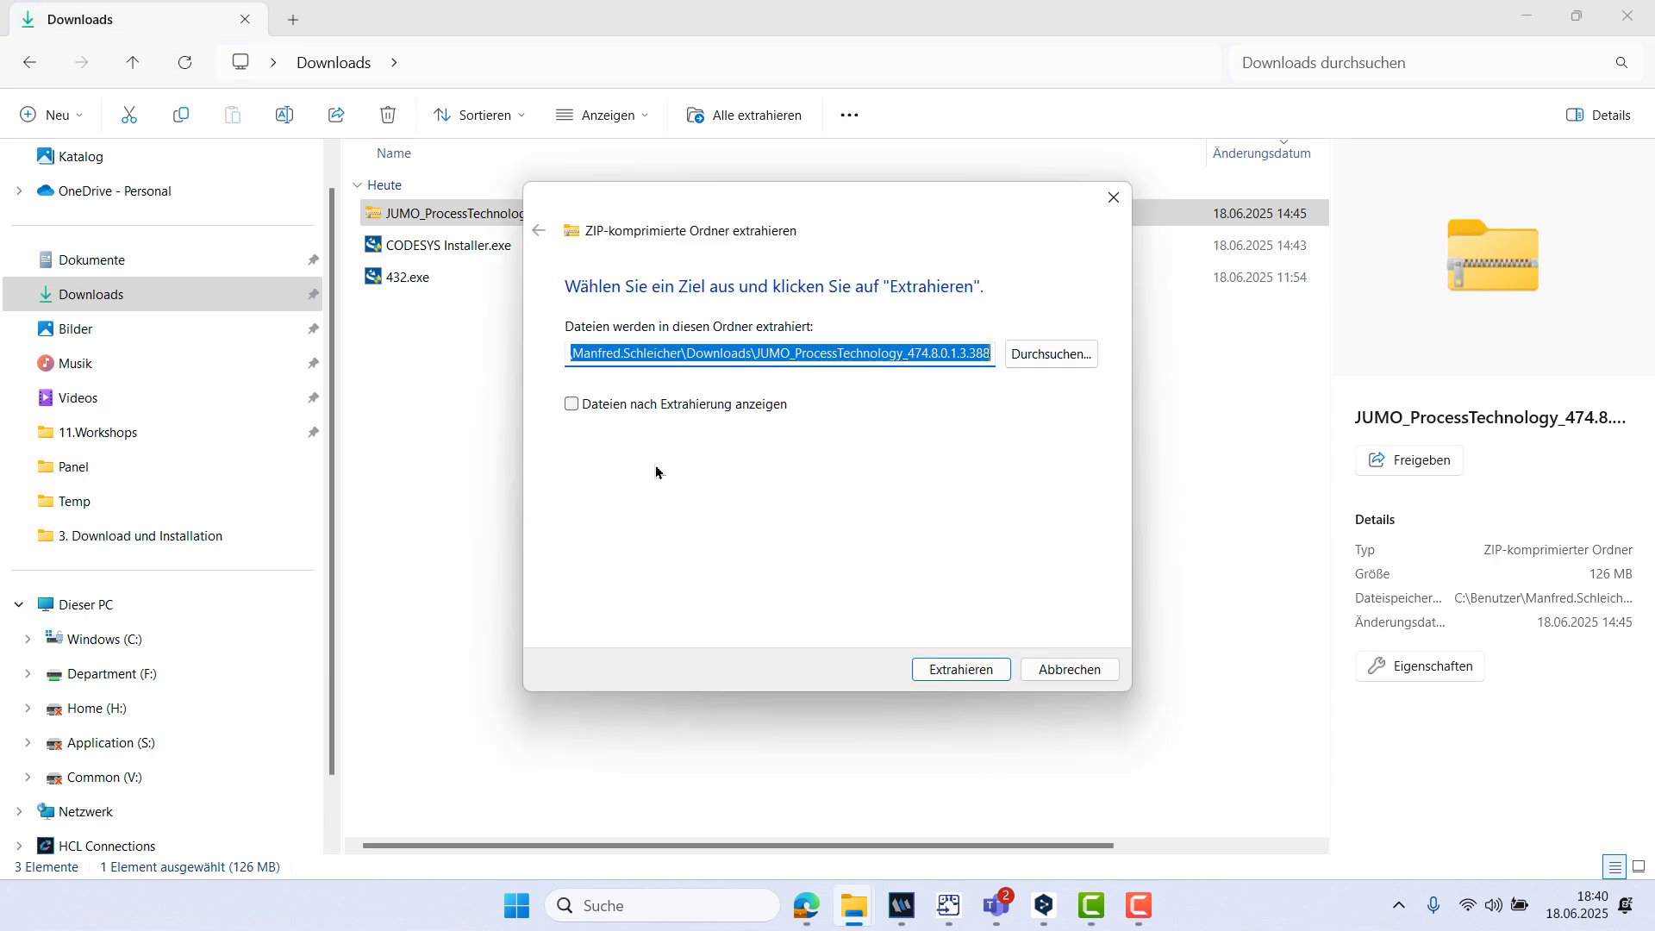
left_click(1012, 364)
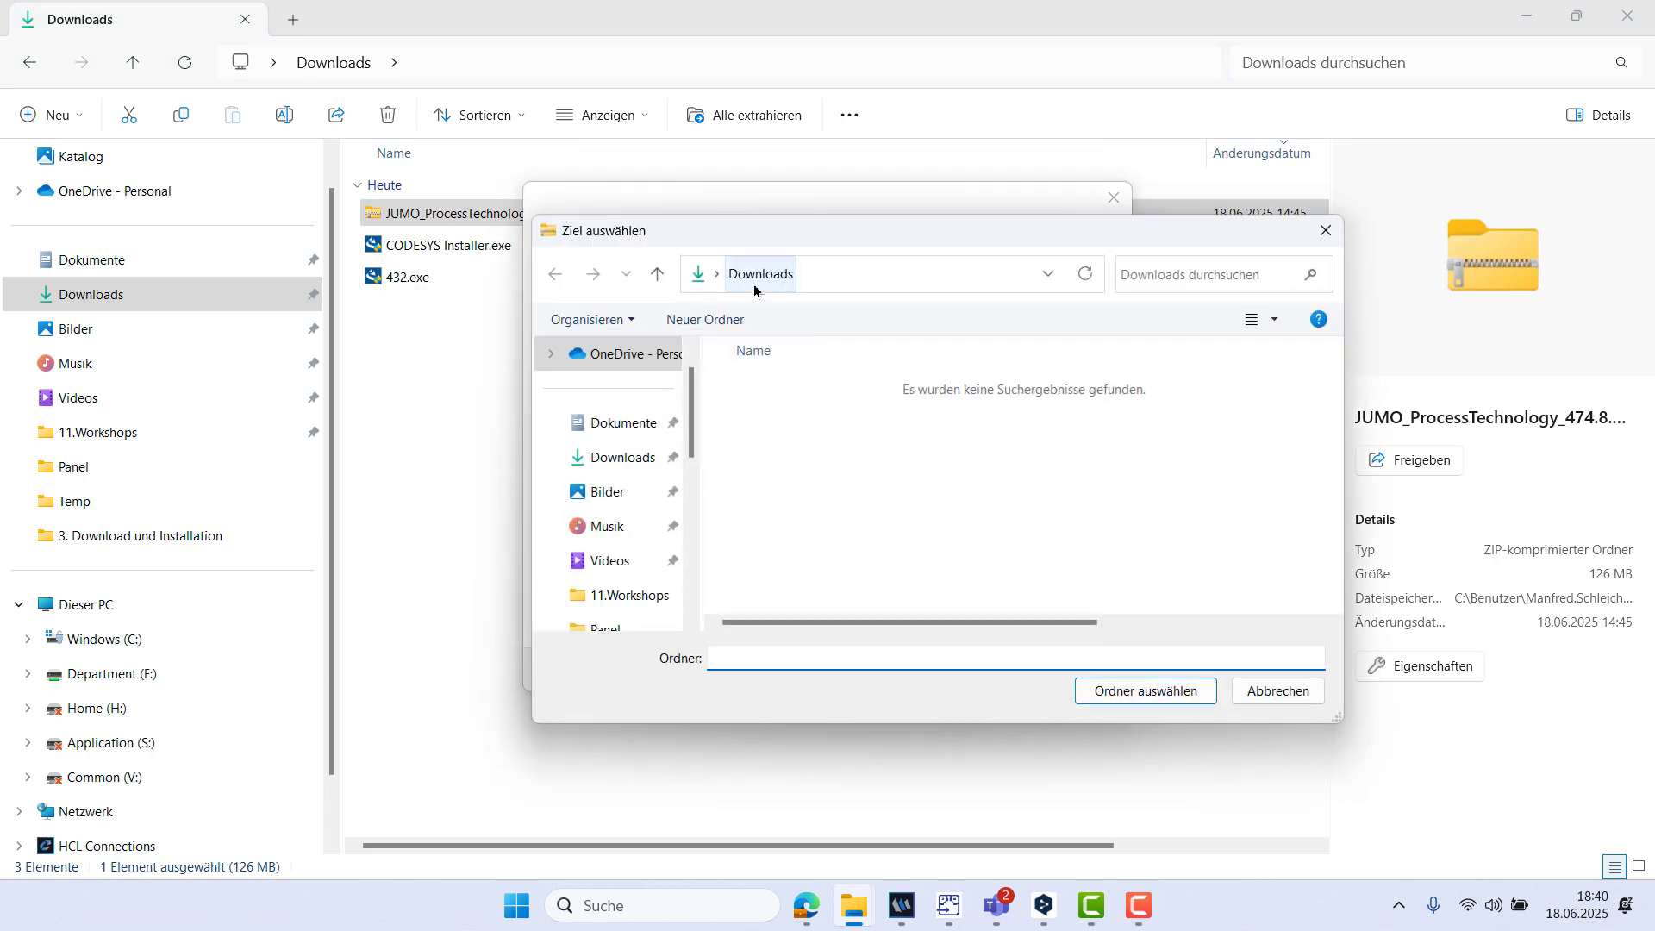
left_click(1165, 692)
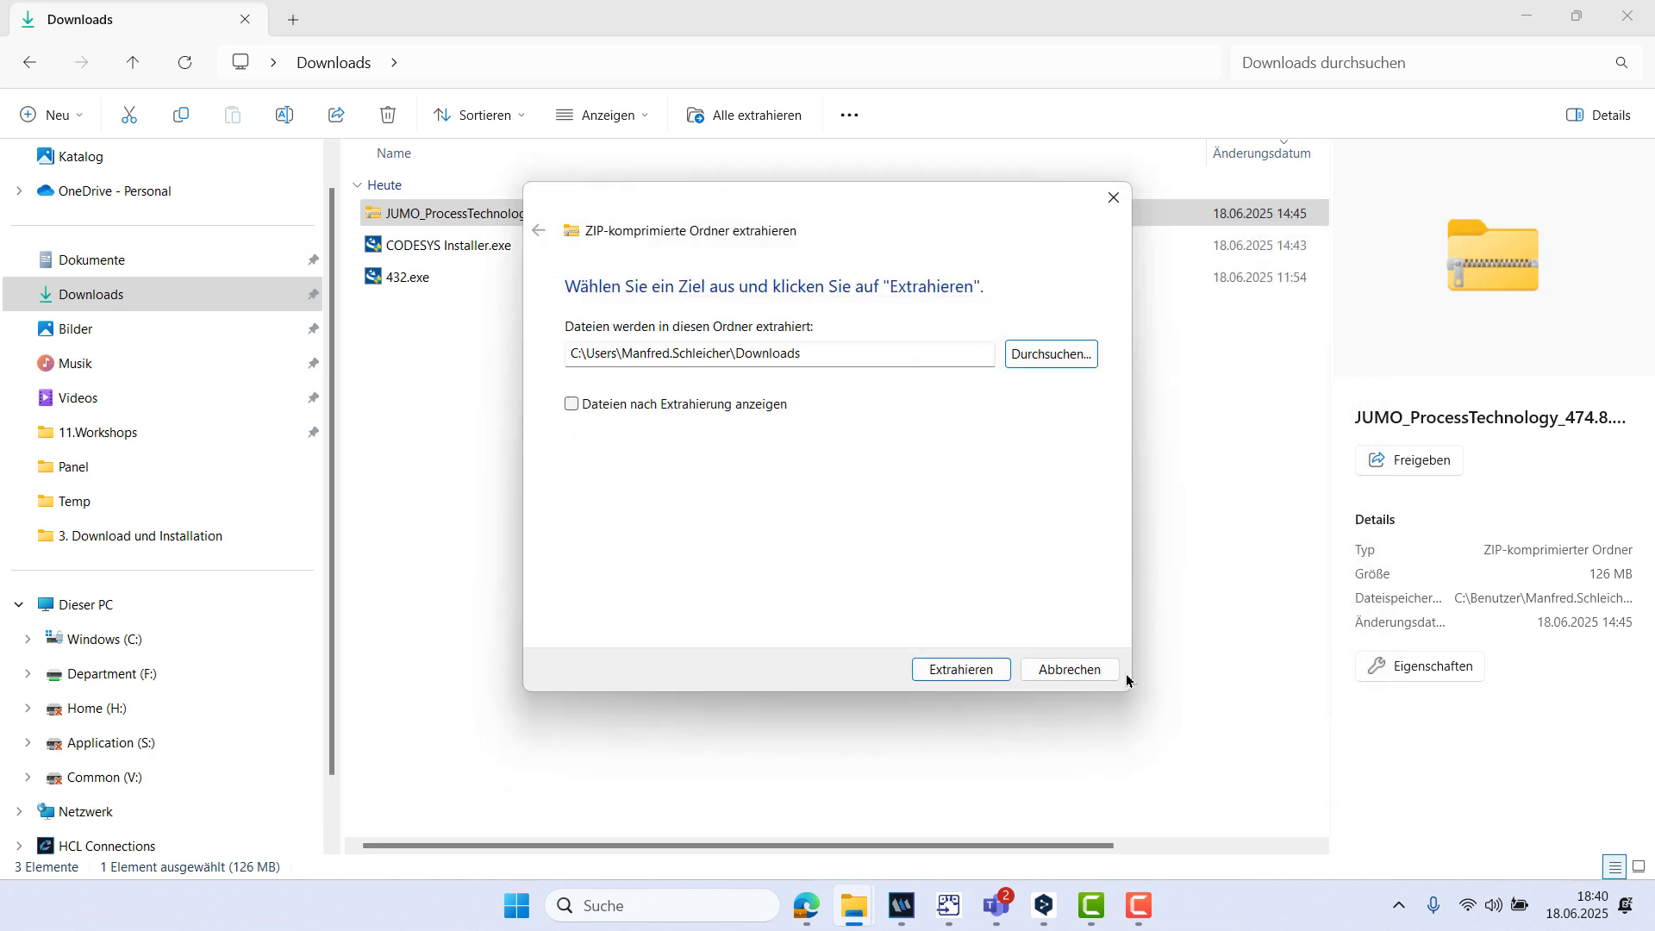
left_click(969, 670)
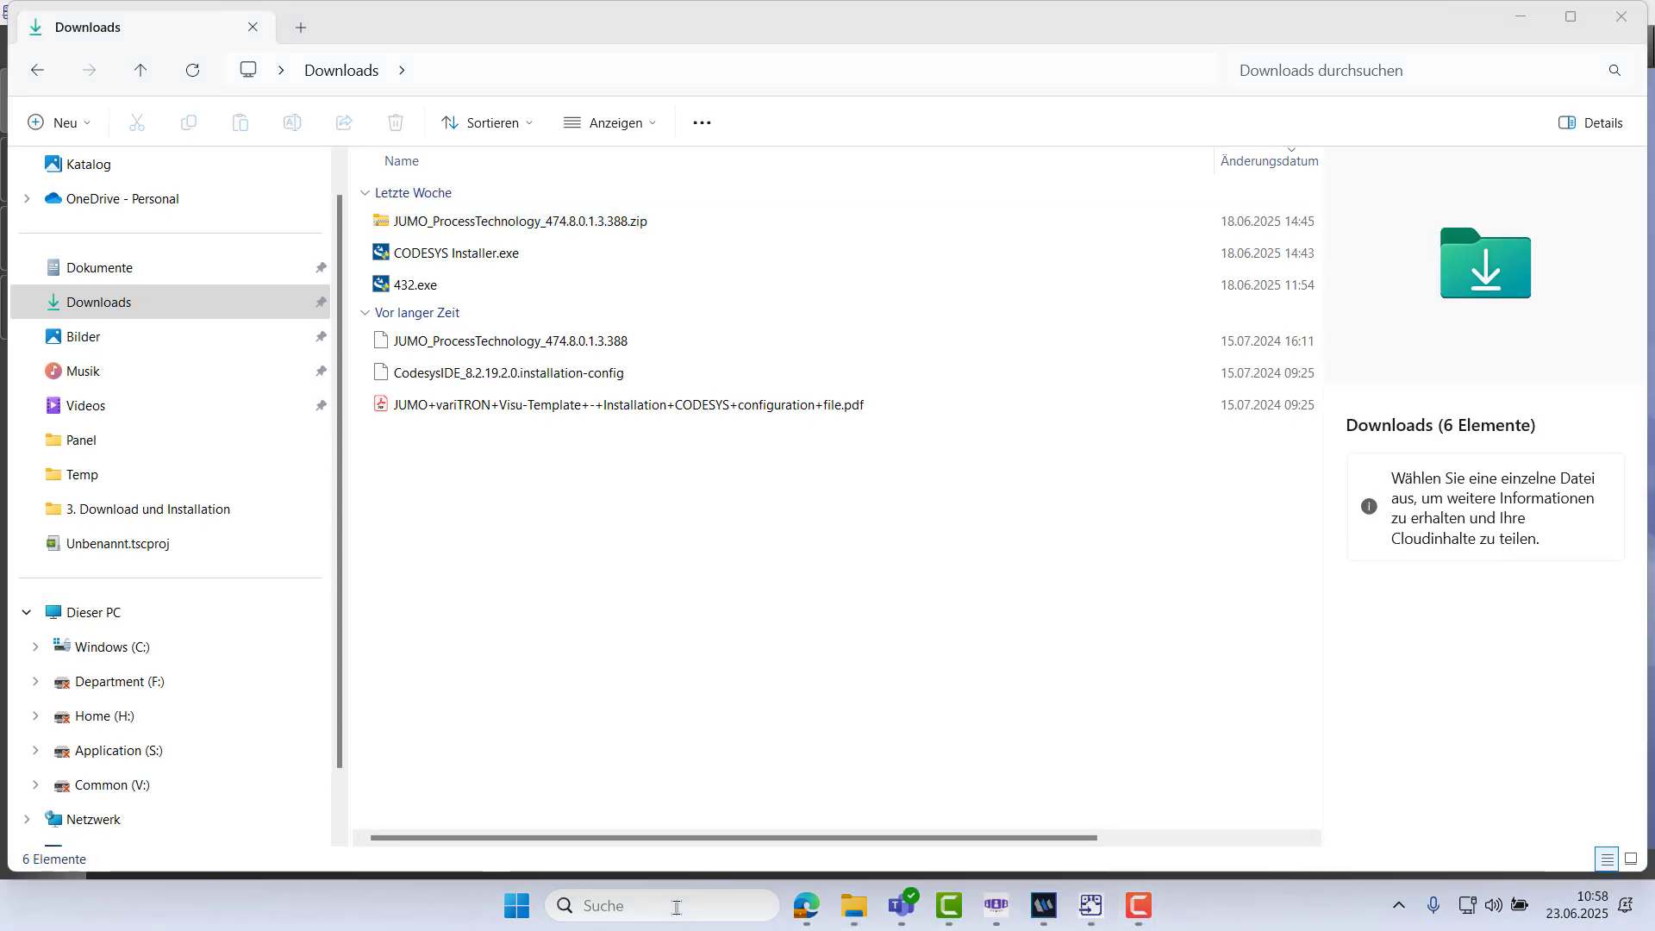
Find the CODESYS Installer app with a Windows search for "inst" and open it
left_click(741, 905)
type("inst")
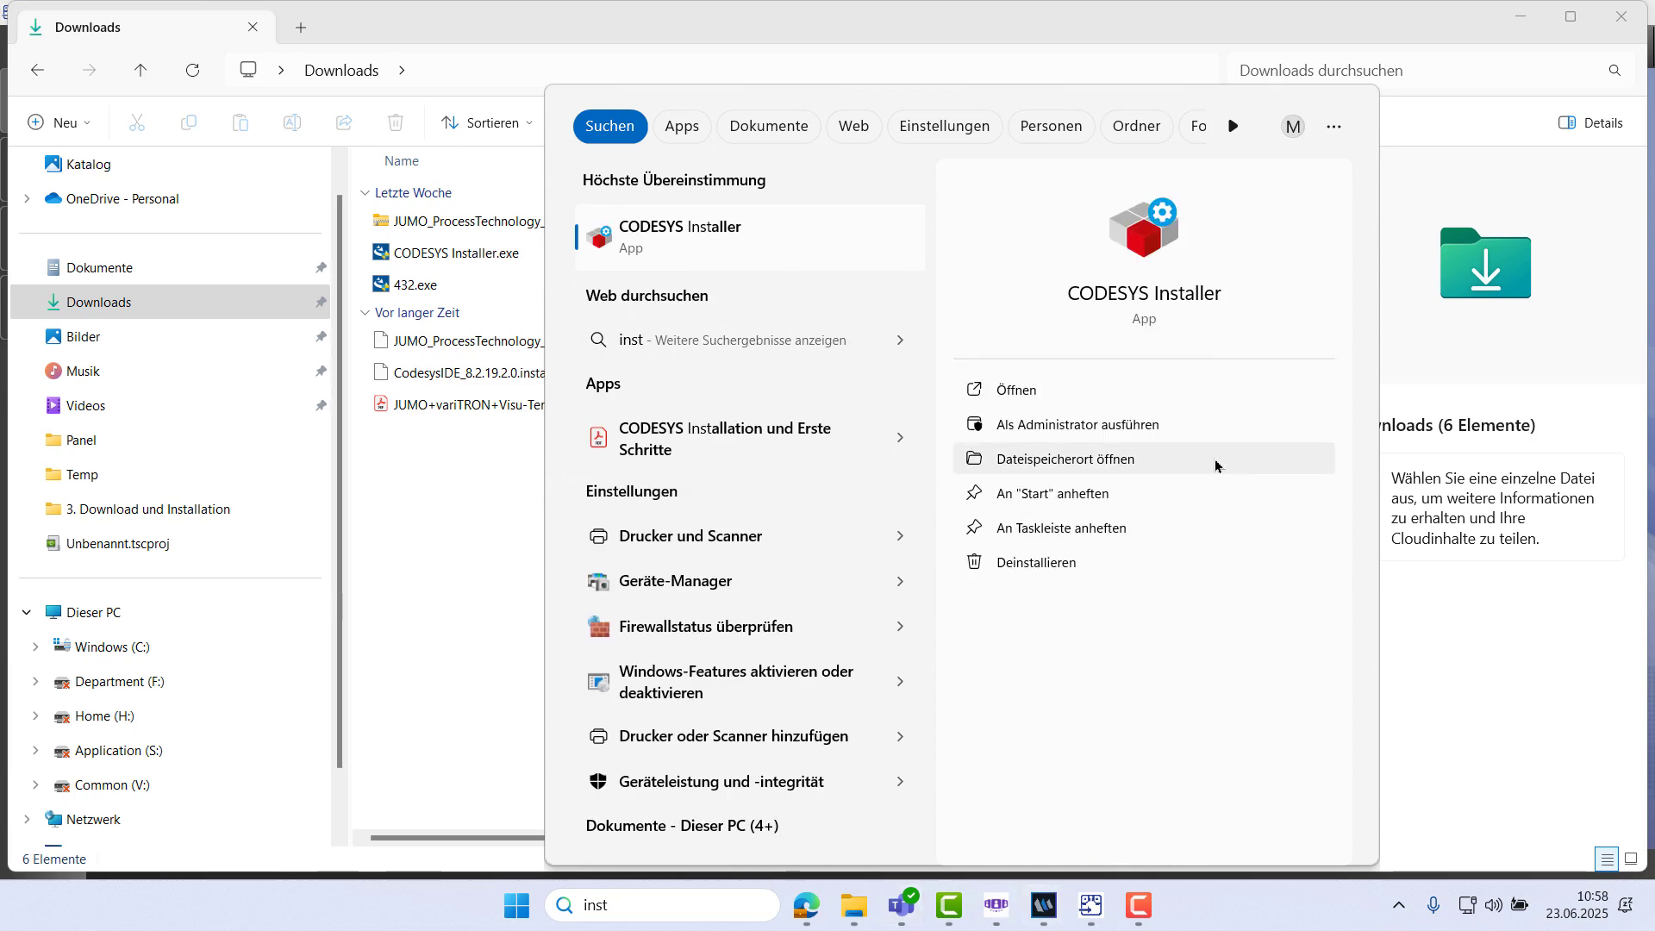
left_click(1103, 395)
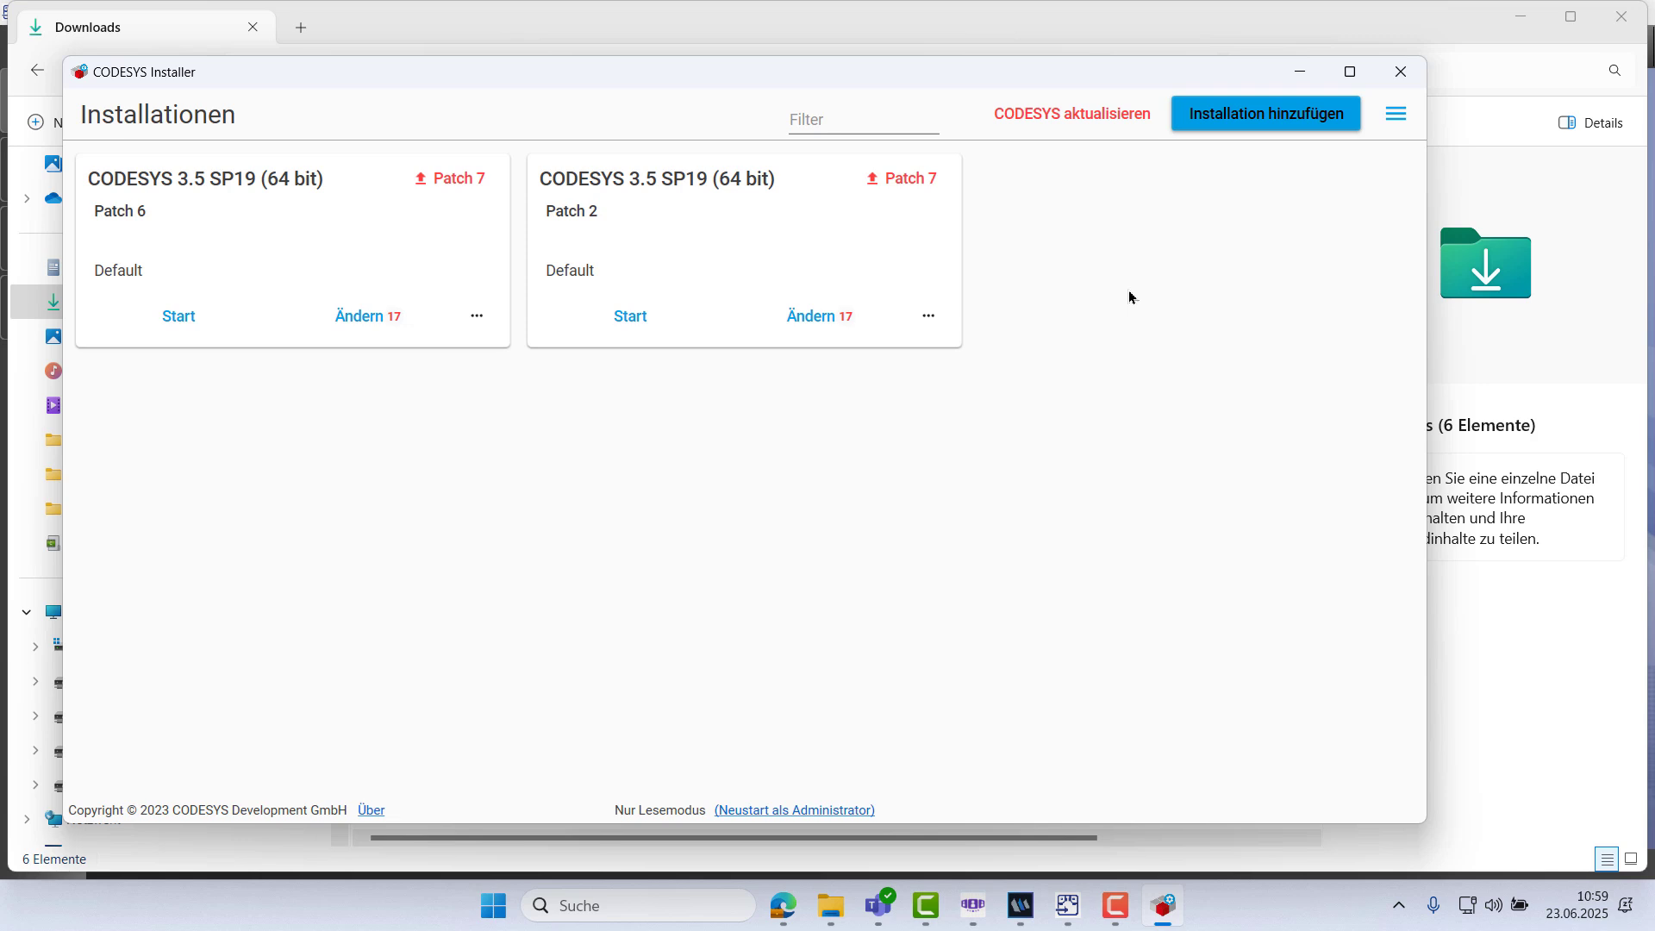
Add a new x64 installation with setup CODESYS 3.5 SP19 (64 bit) and version CODESYS 3.5 SP19 (64 bit) Patch 2
left_click(1285, 113)
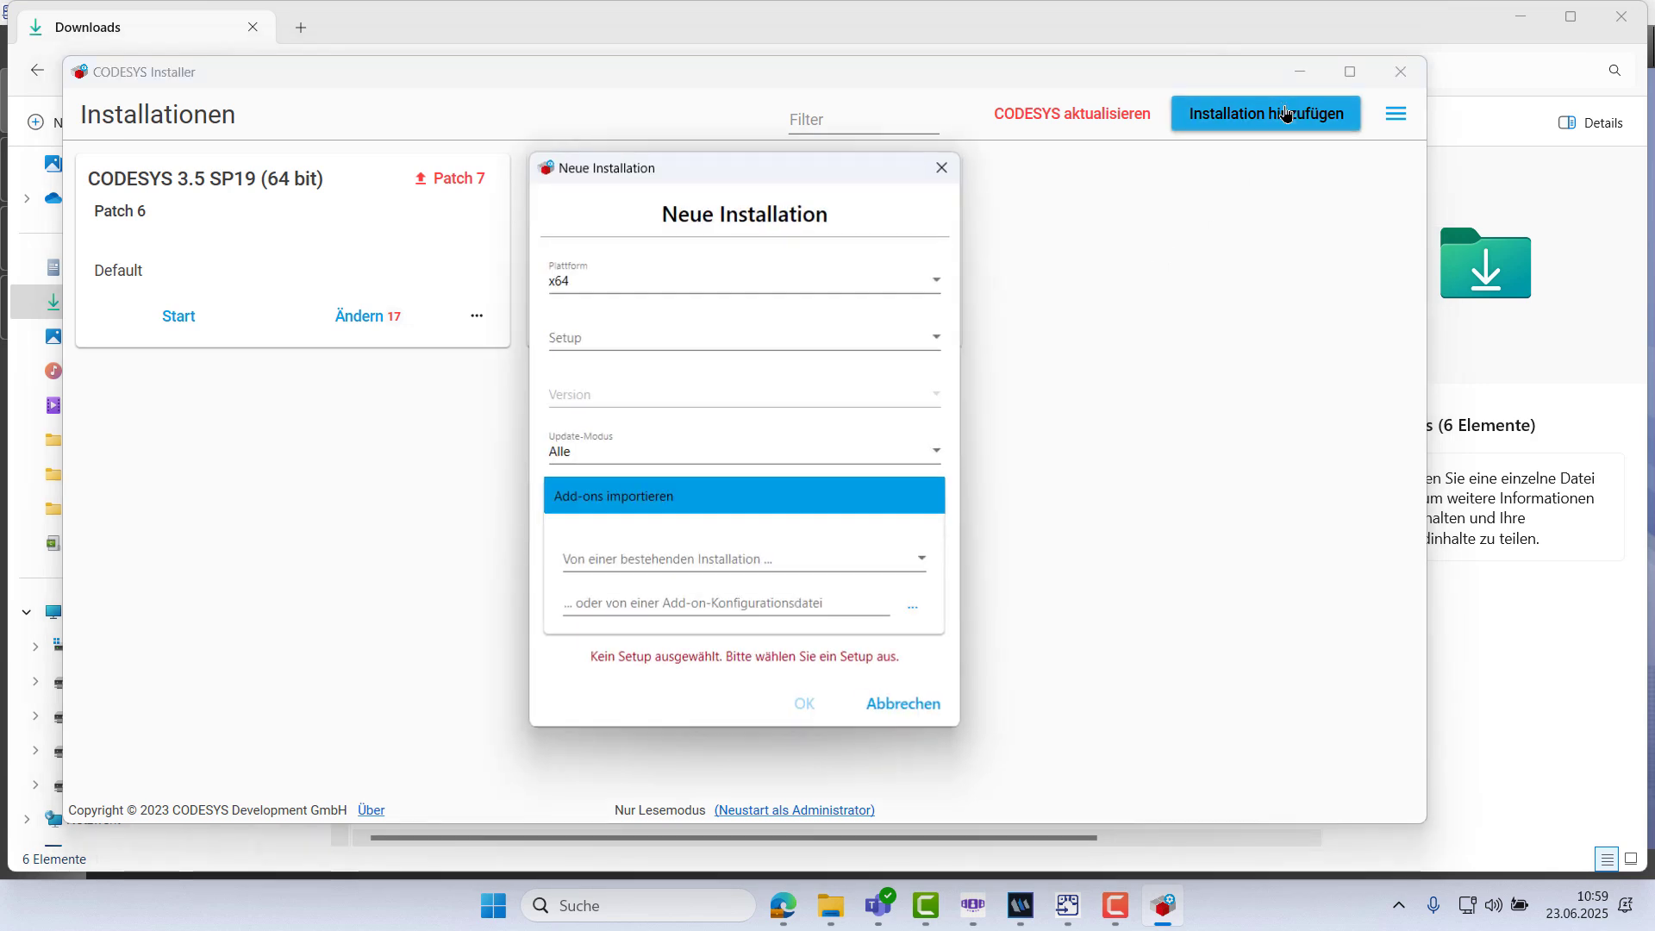
left_click(936, 345)
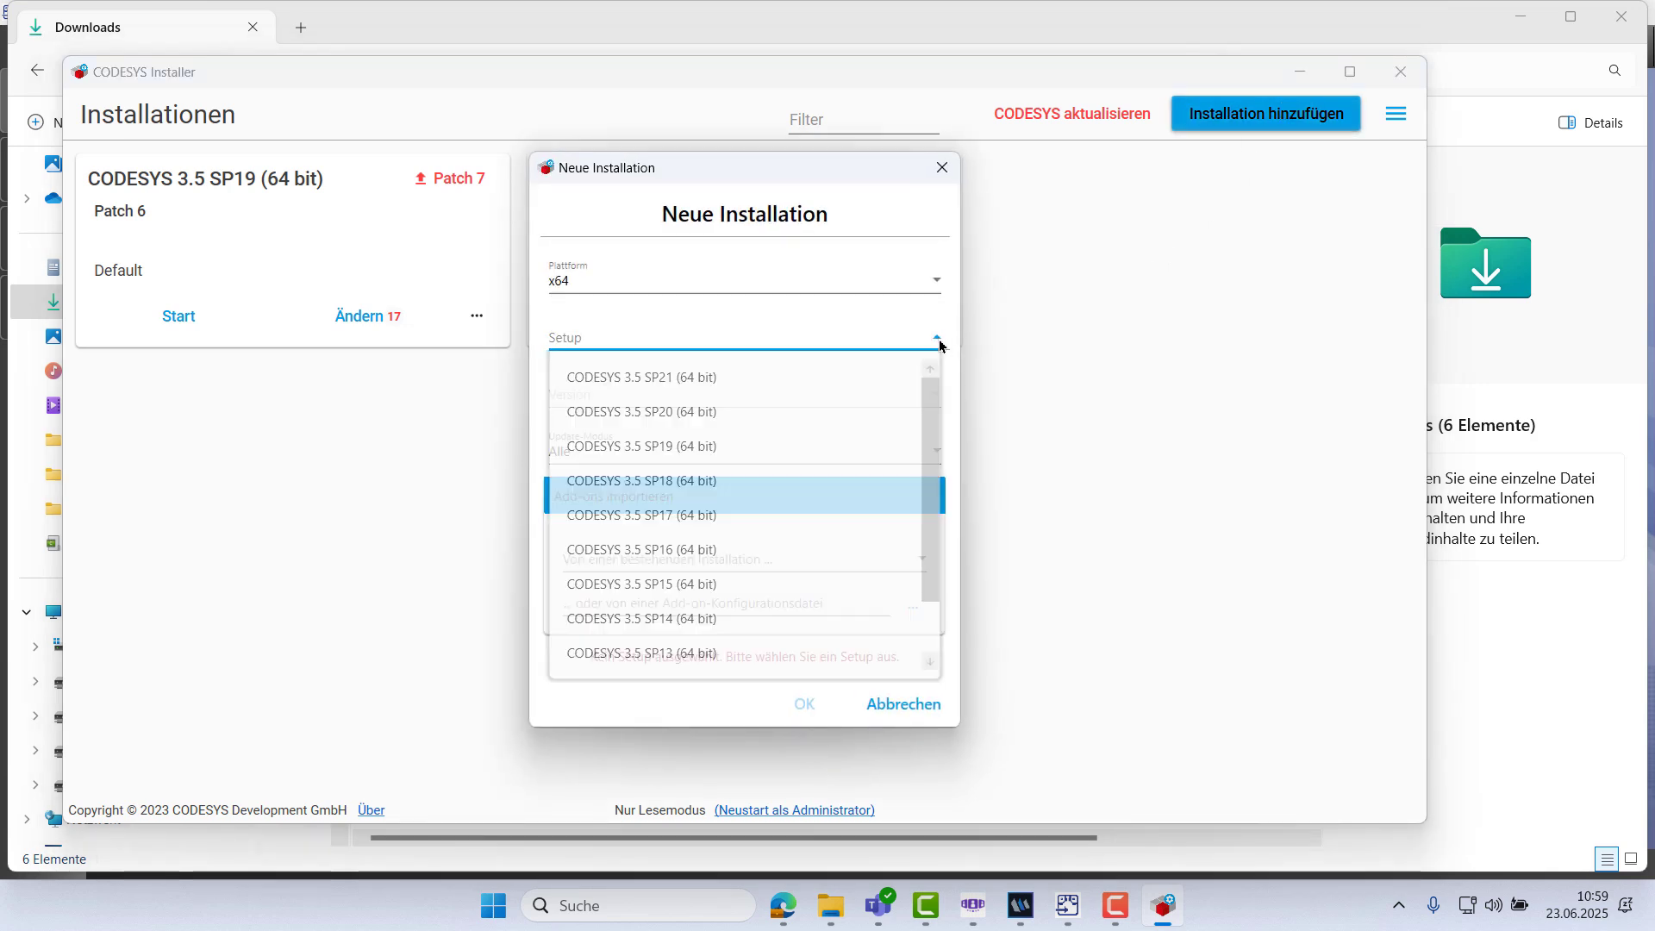
left_click(806, 447)
left_click(935, 399)
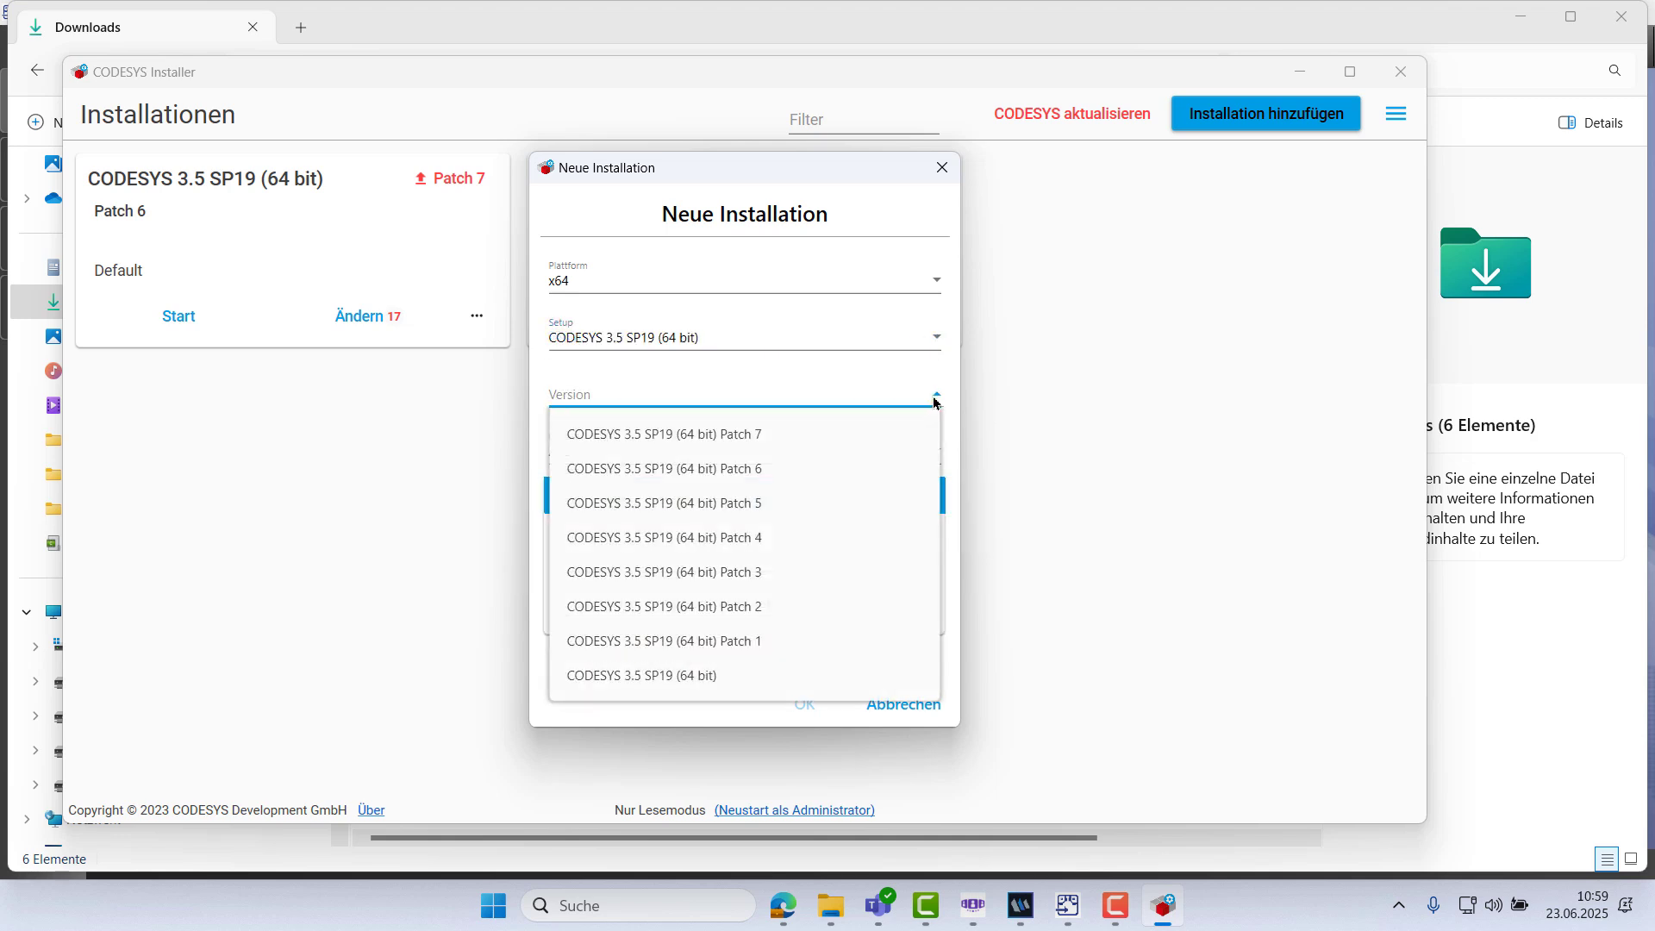
left_click(761, 609)
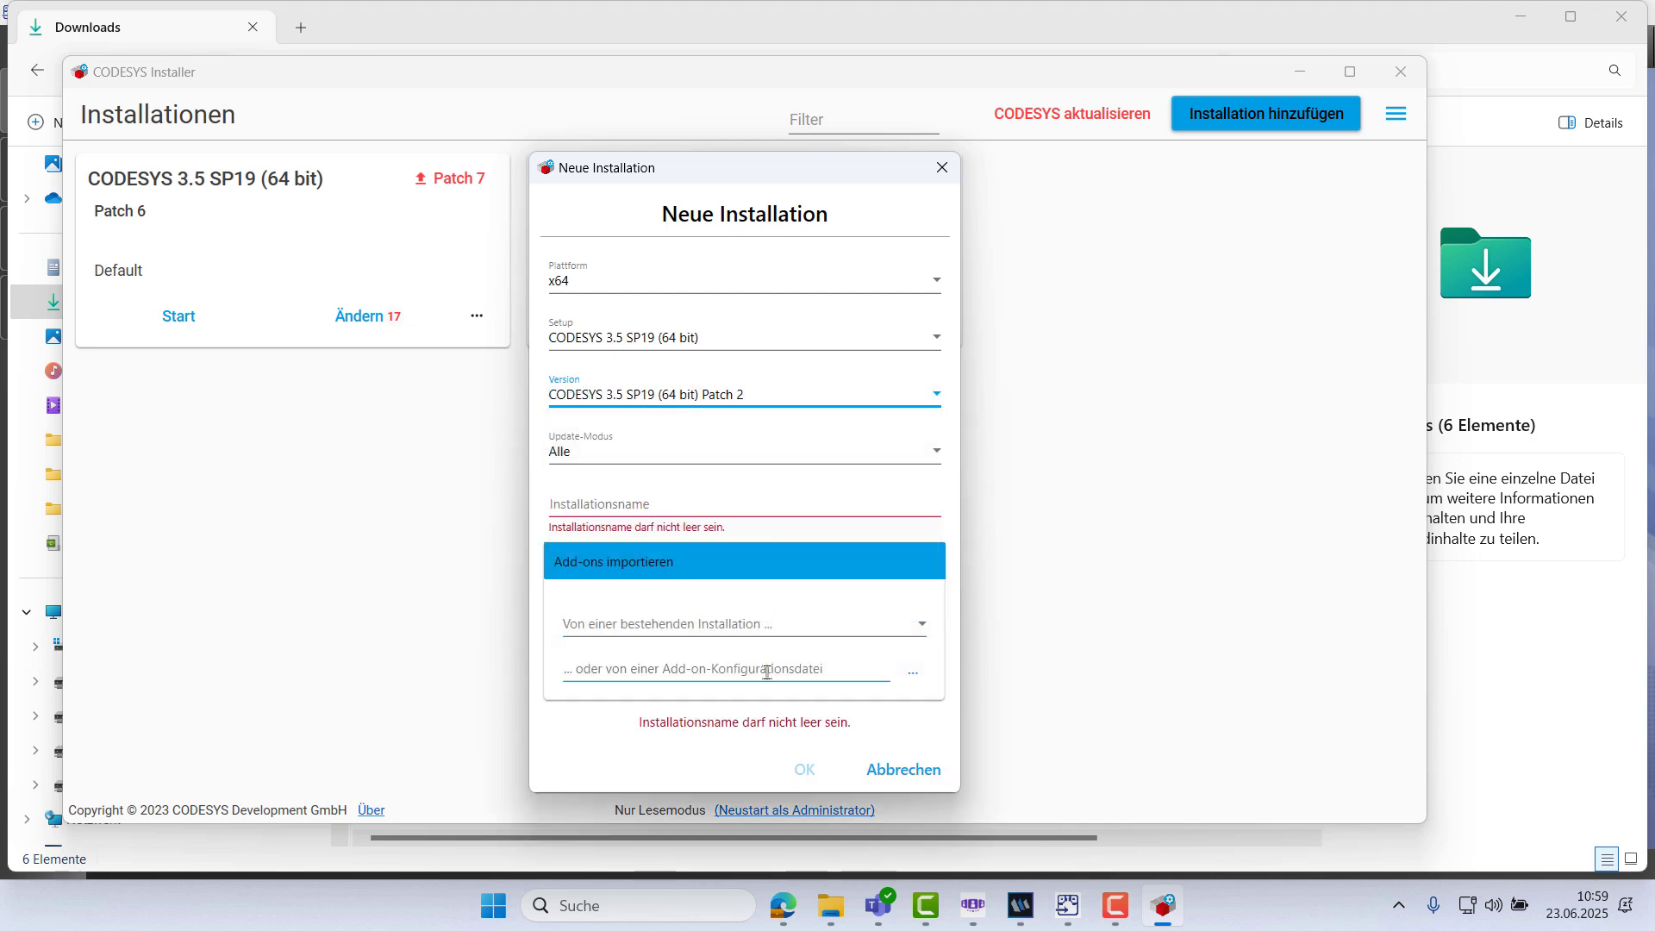
Import the add-ons from CodesysIDE_8.2.19.2.0.installation-config in Downloads and enter CODESYS as the installation name
left_click(901, 679)
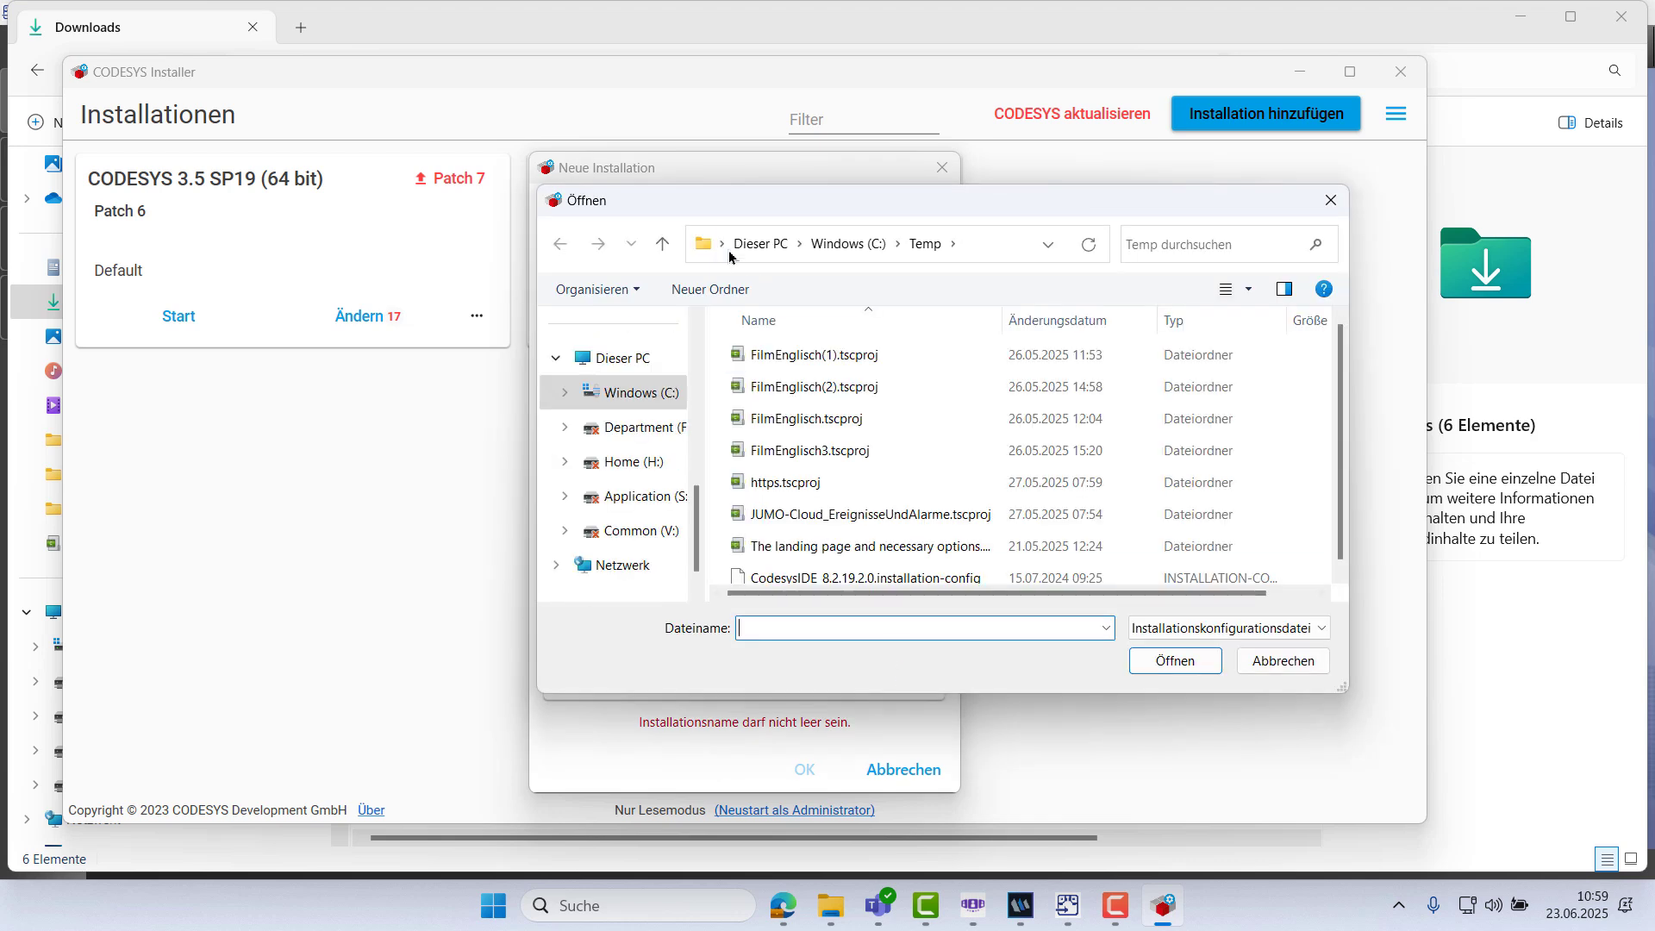
left_click(724, 244)
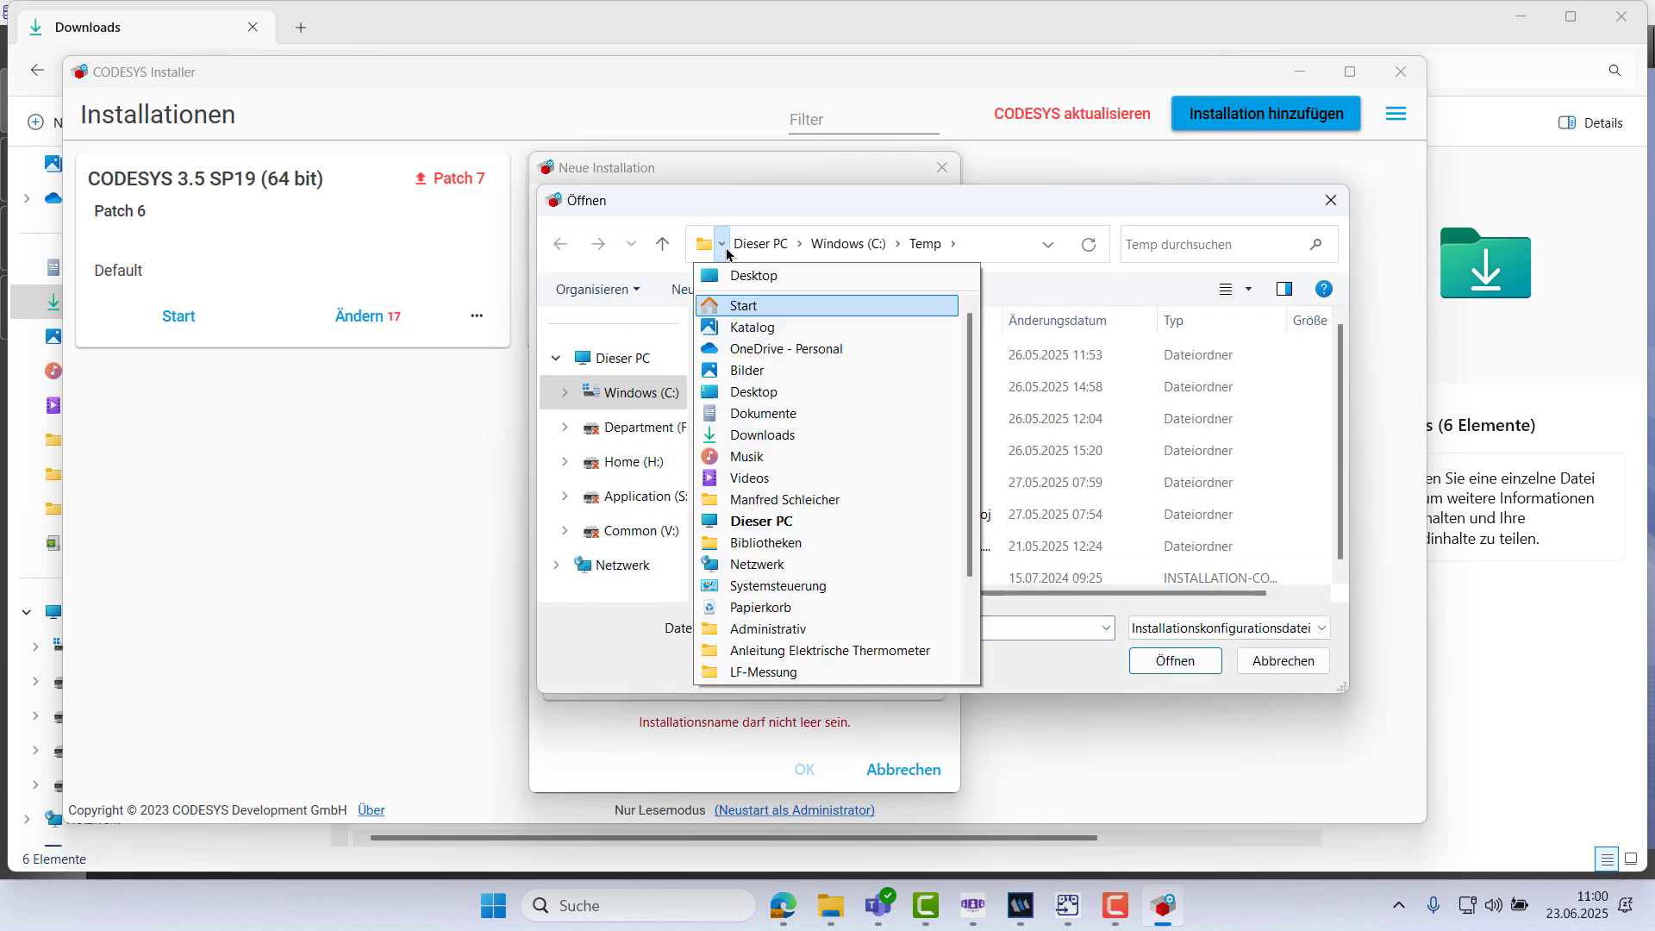
left_click(773, 436)
left_click(780, 420)
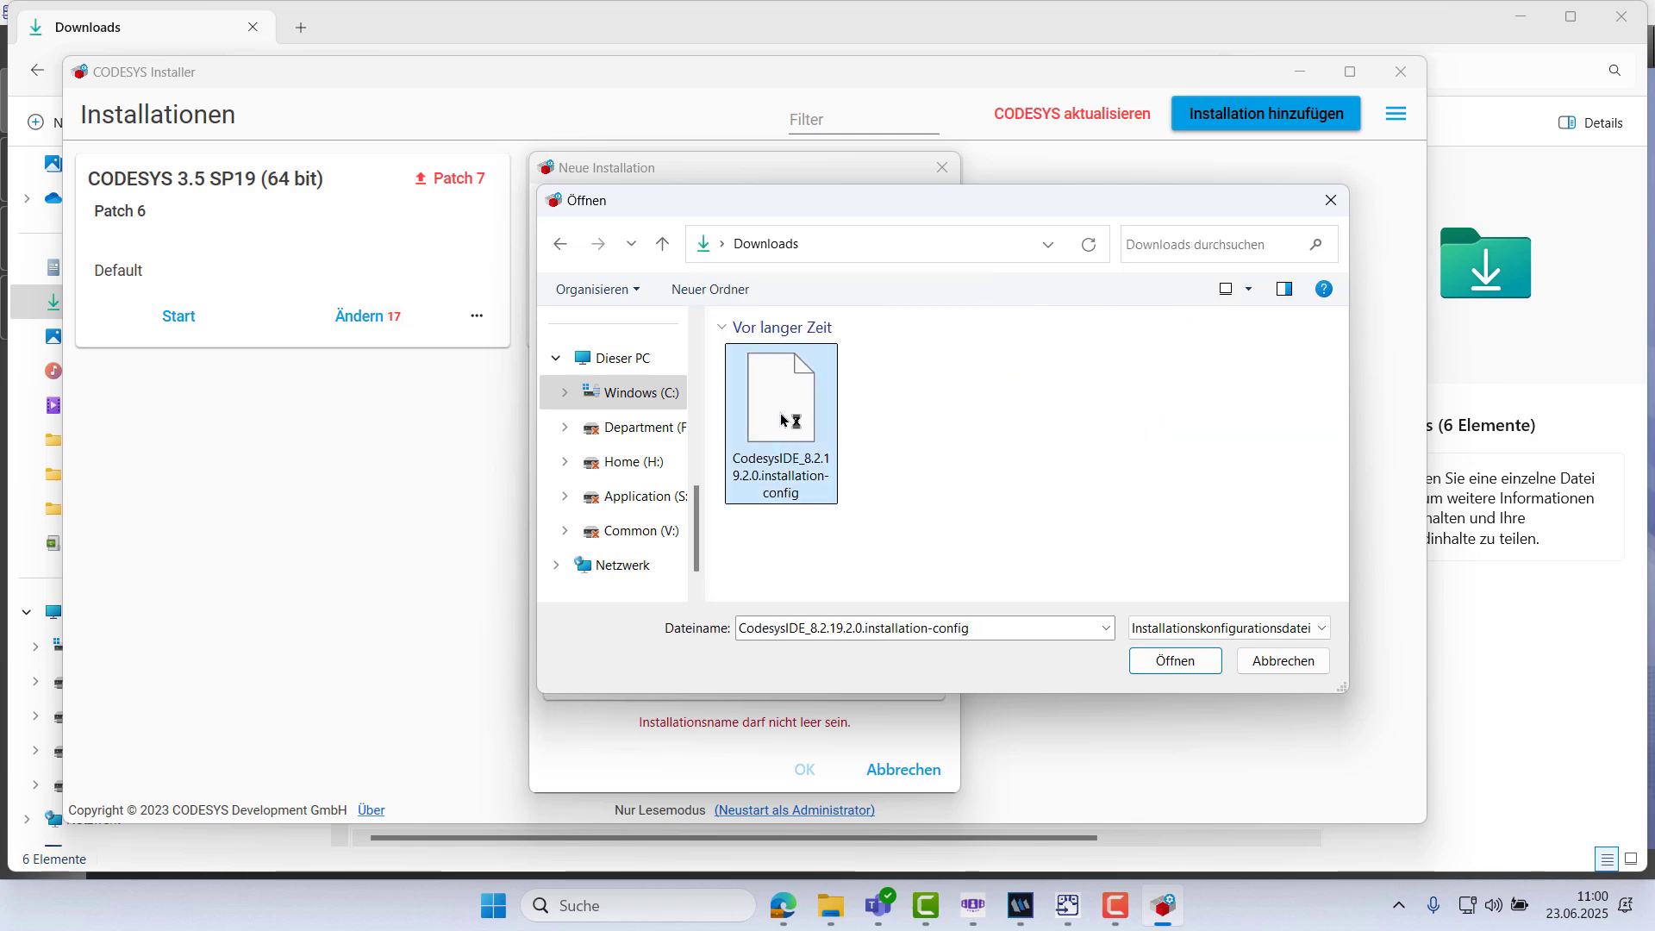
left_click(1175, 661)
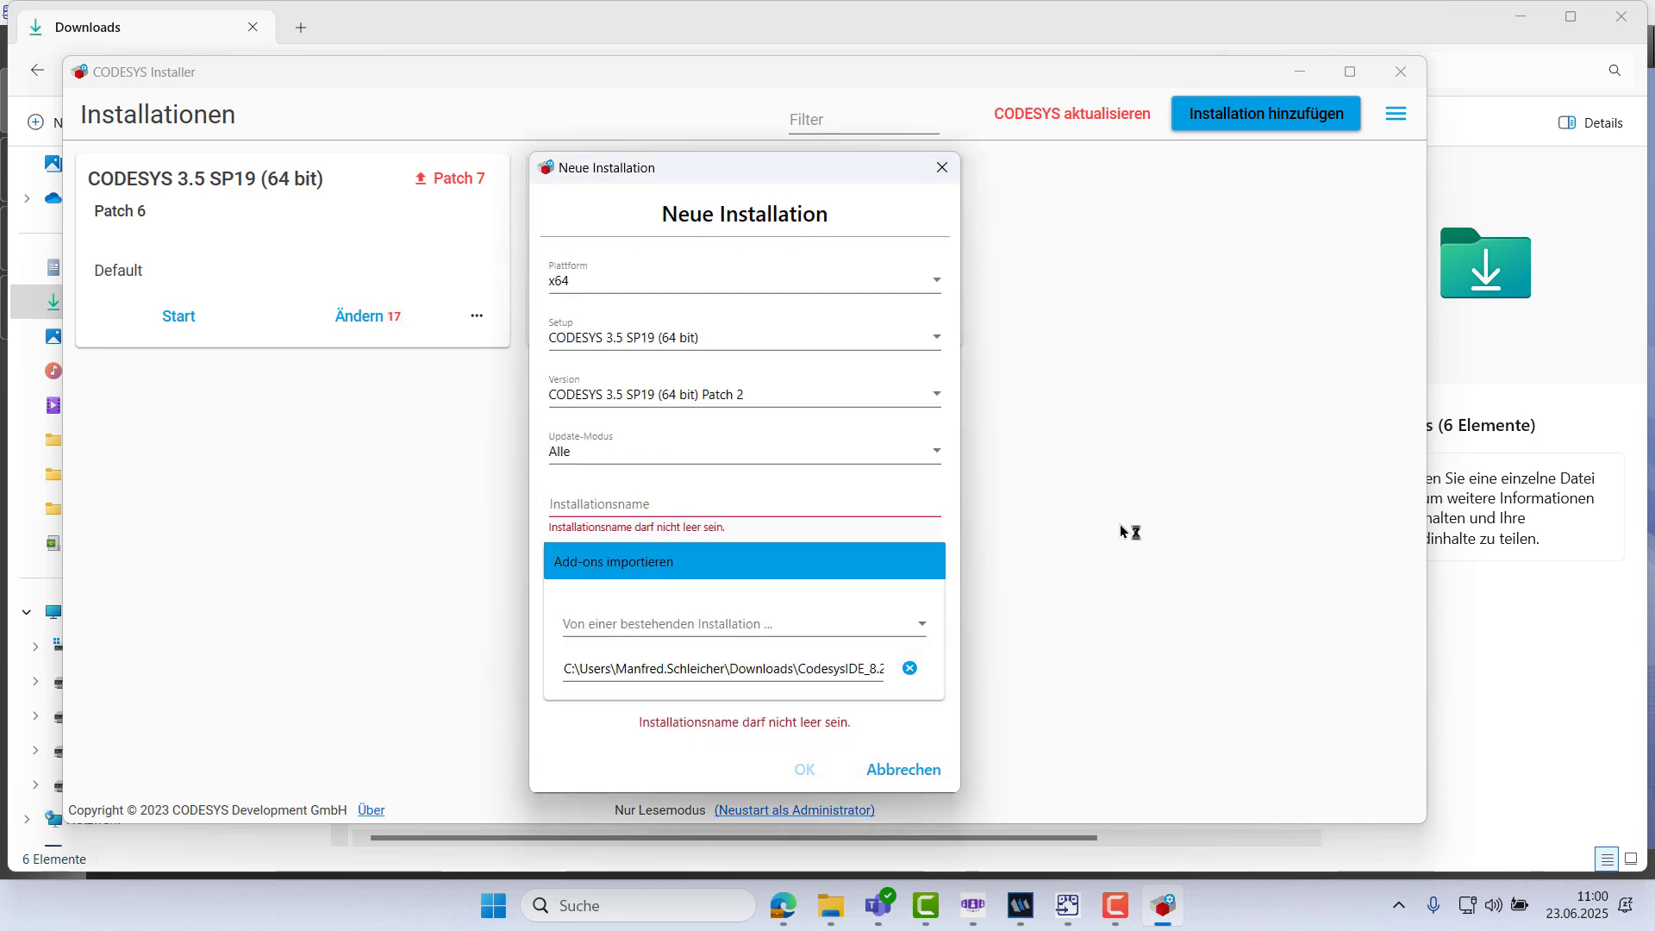
left_click(665, 508)
type("CODESYS")
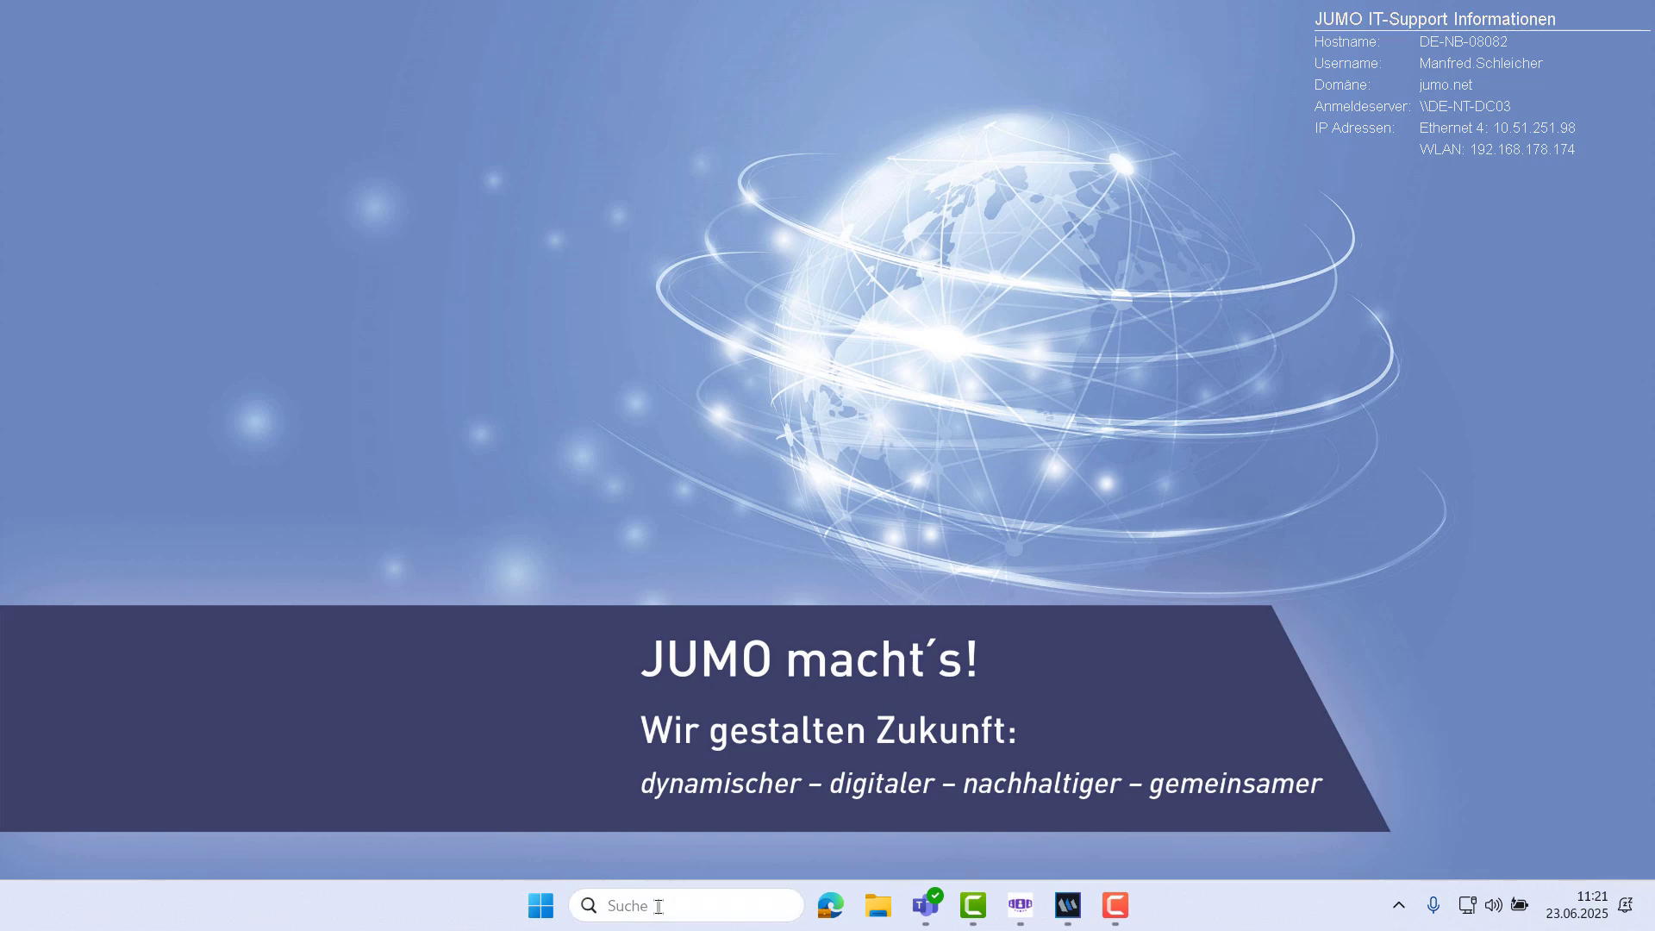
Search Windows for "var" and run JUMO variTRON (64 Bit) as administrator
left_click(658, 906)
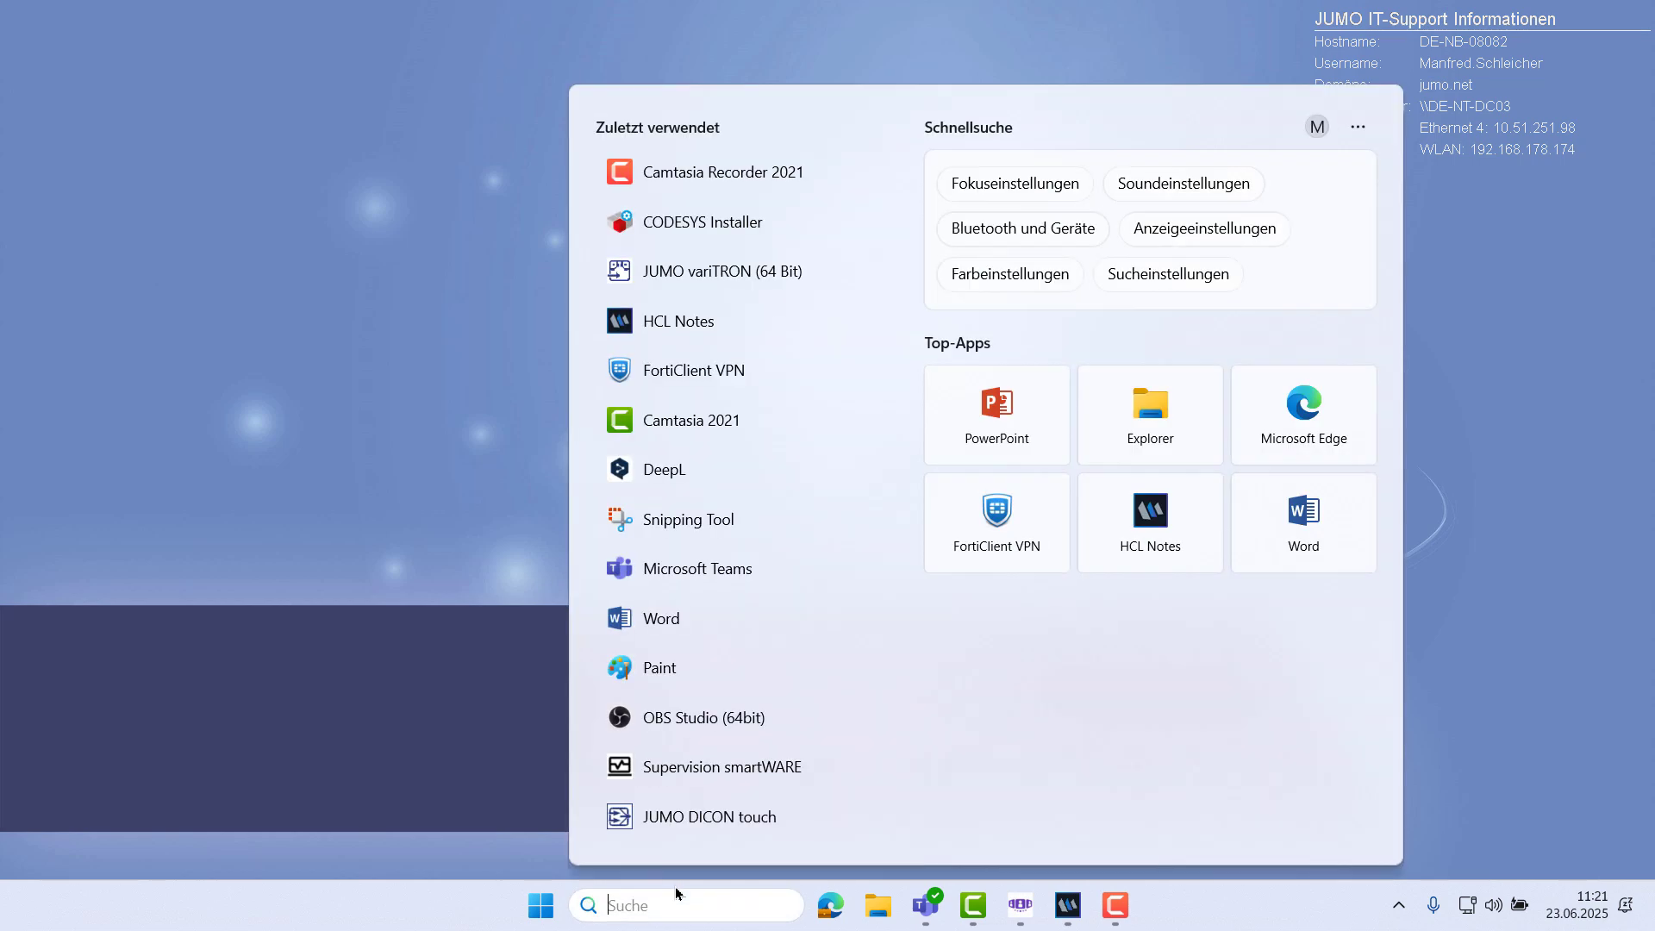
type("var")
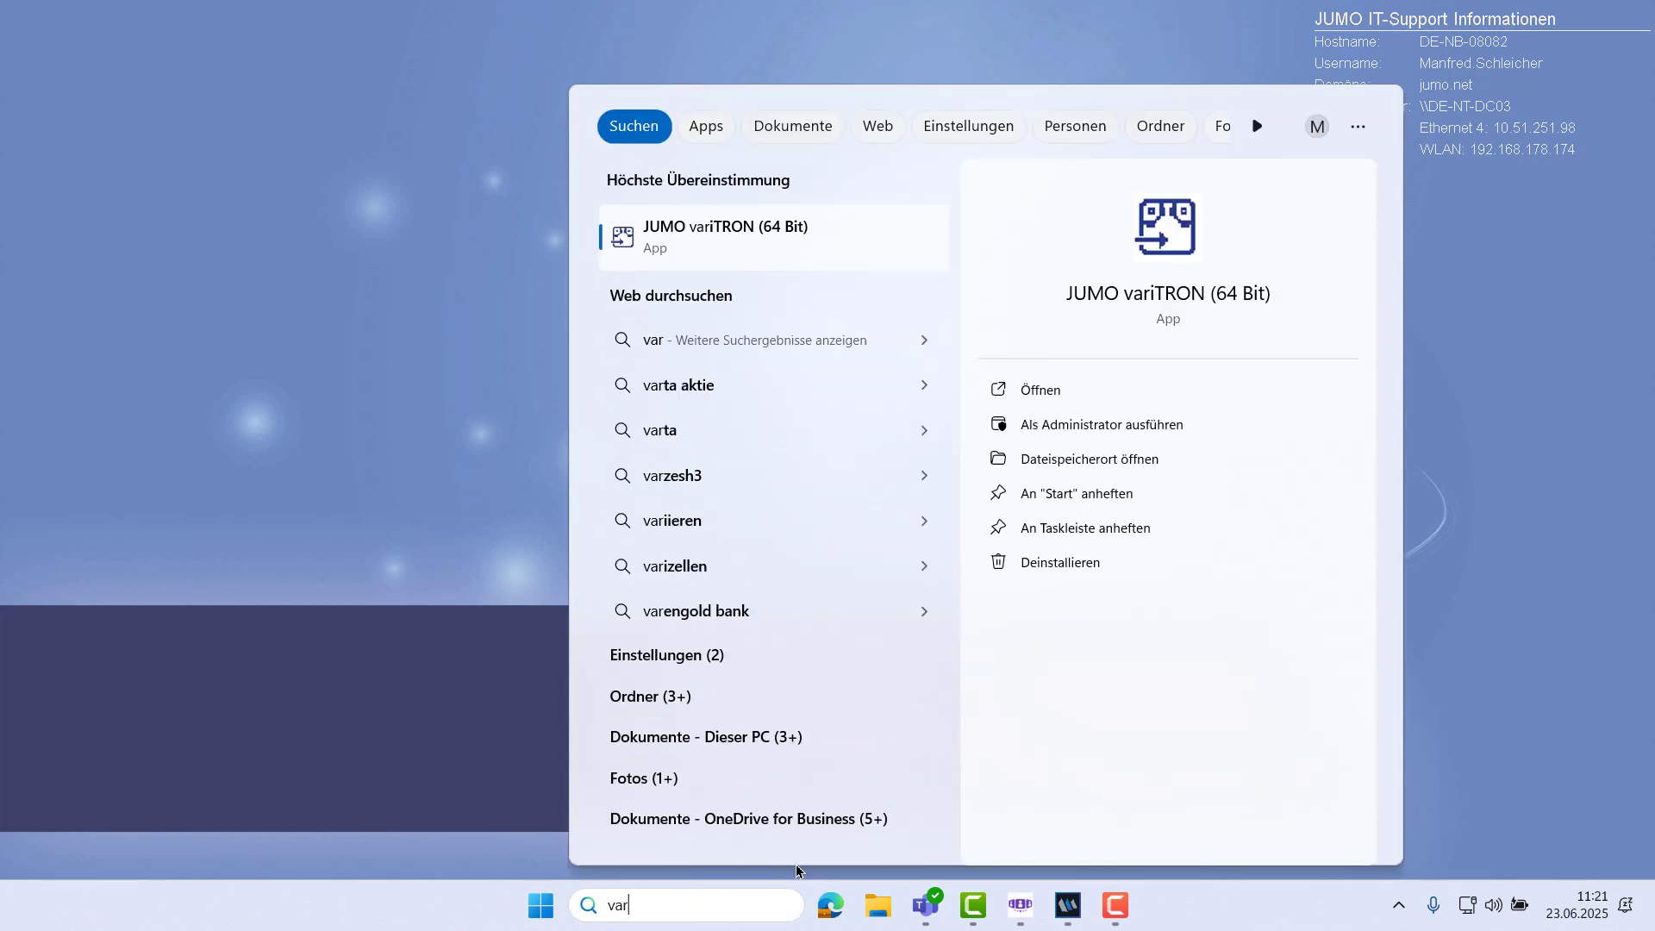
left_click(1103, 423)
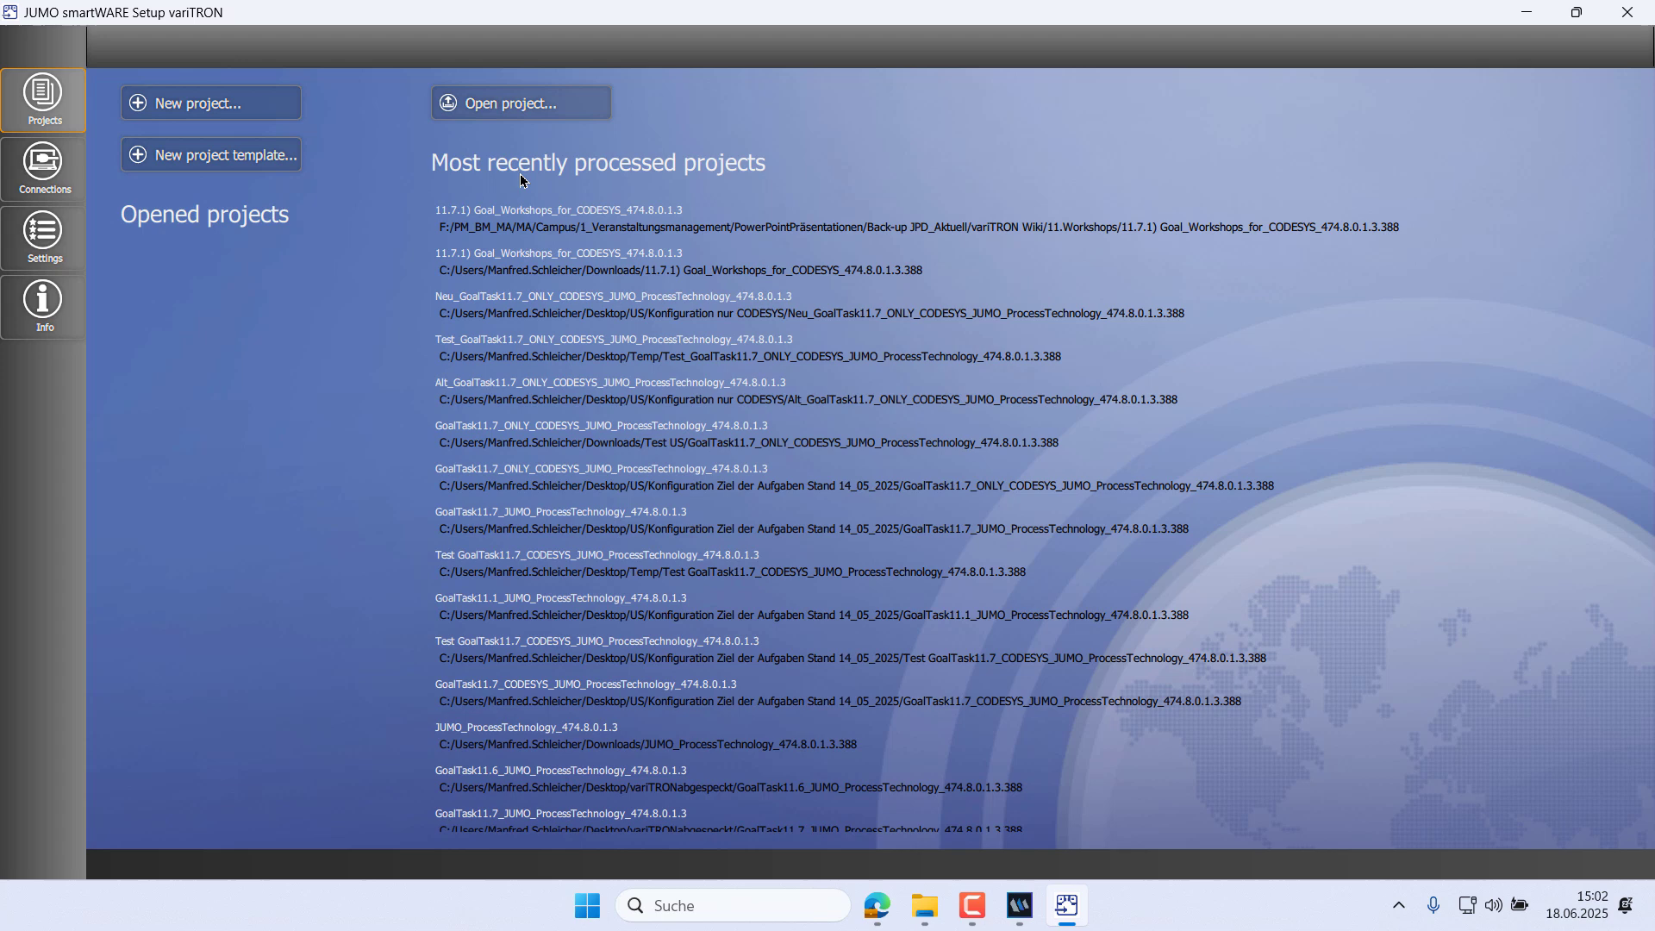
Open the project JUMO_ProcessTechnology_474.8.0.1.3.388 from the Downloads folder
left_click(506, 101)
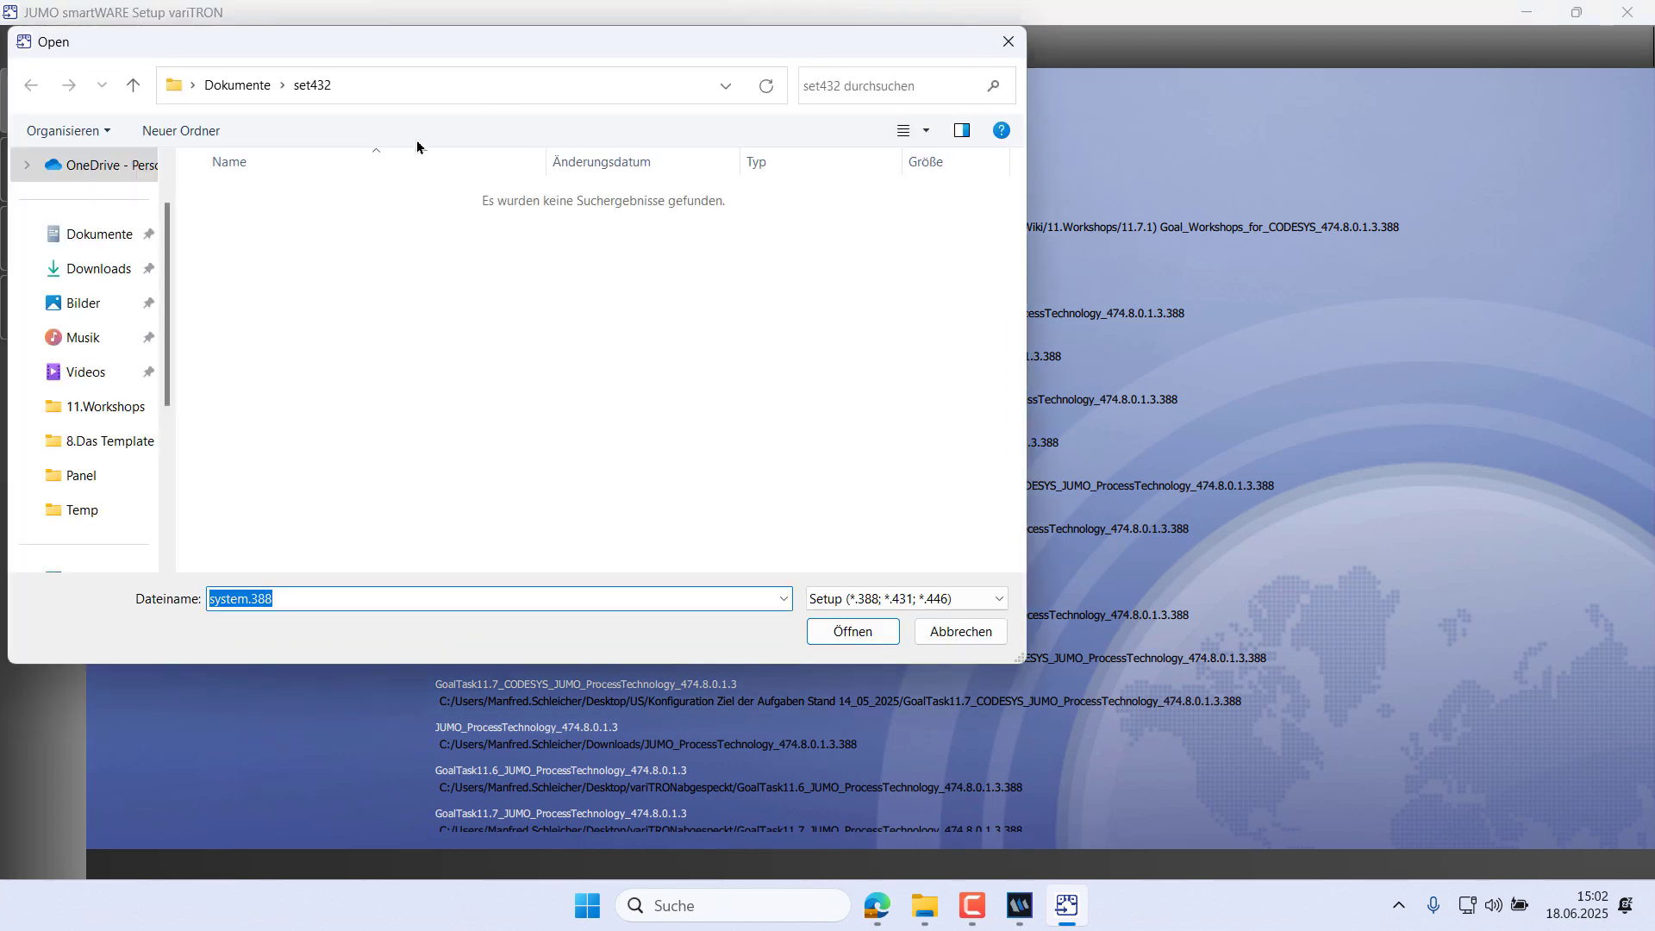
left_click(114, 280)
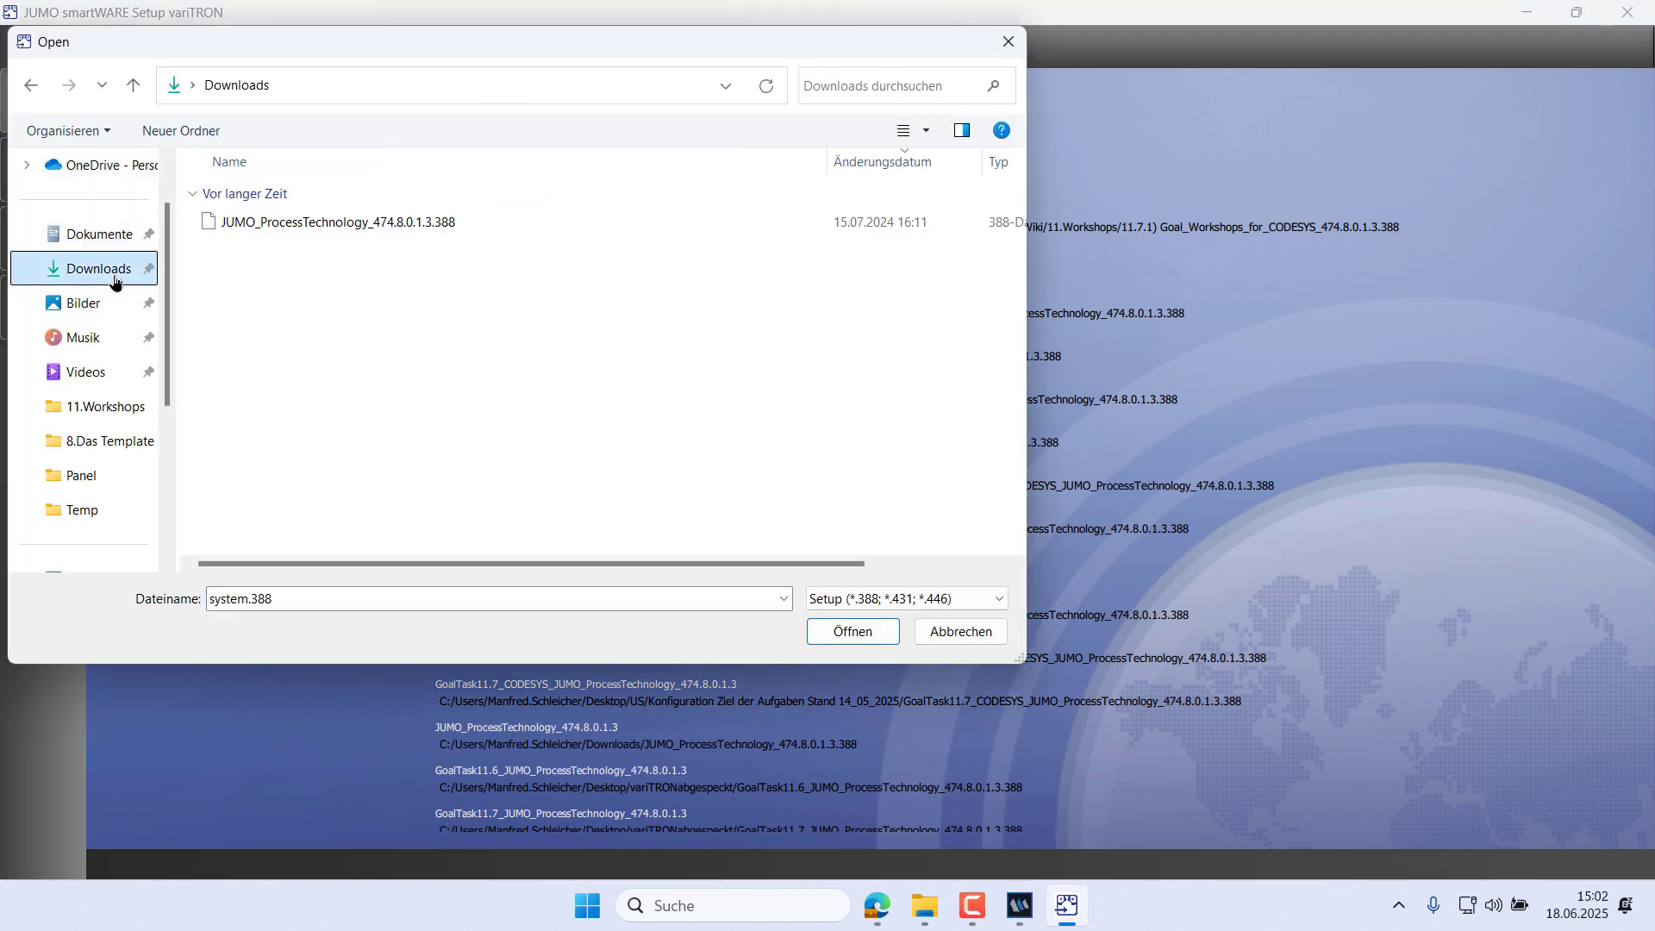
double_click(260, 228)
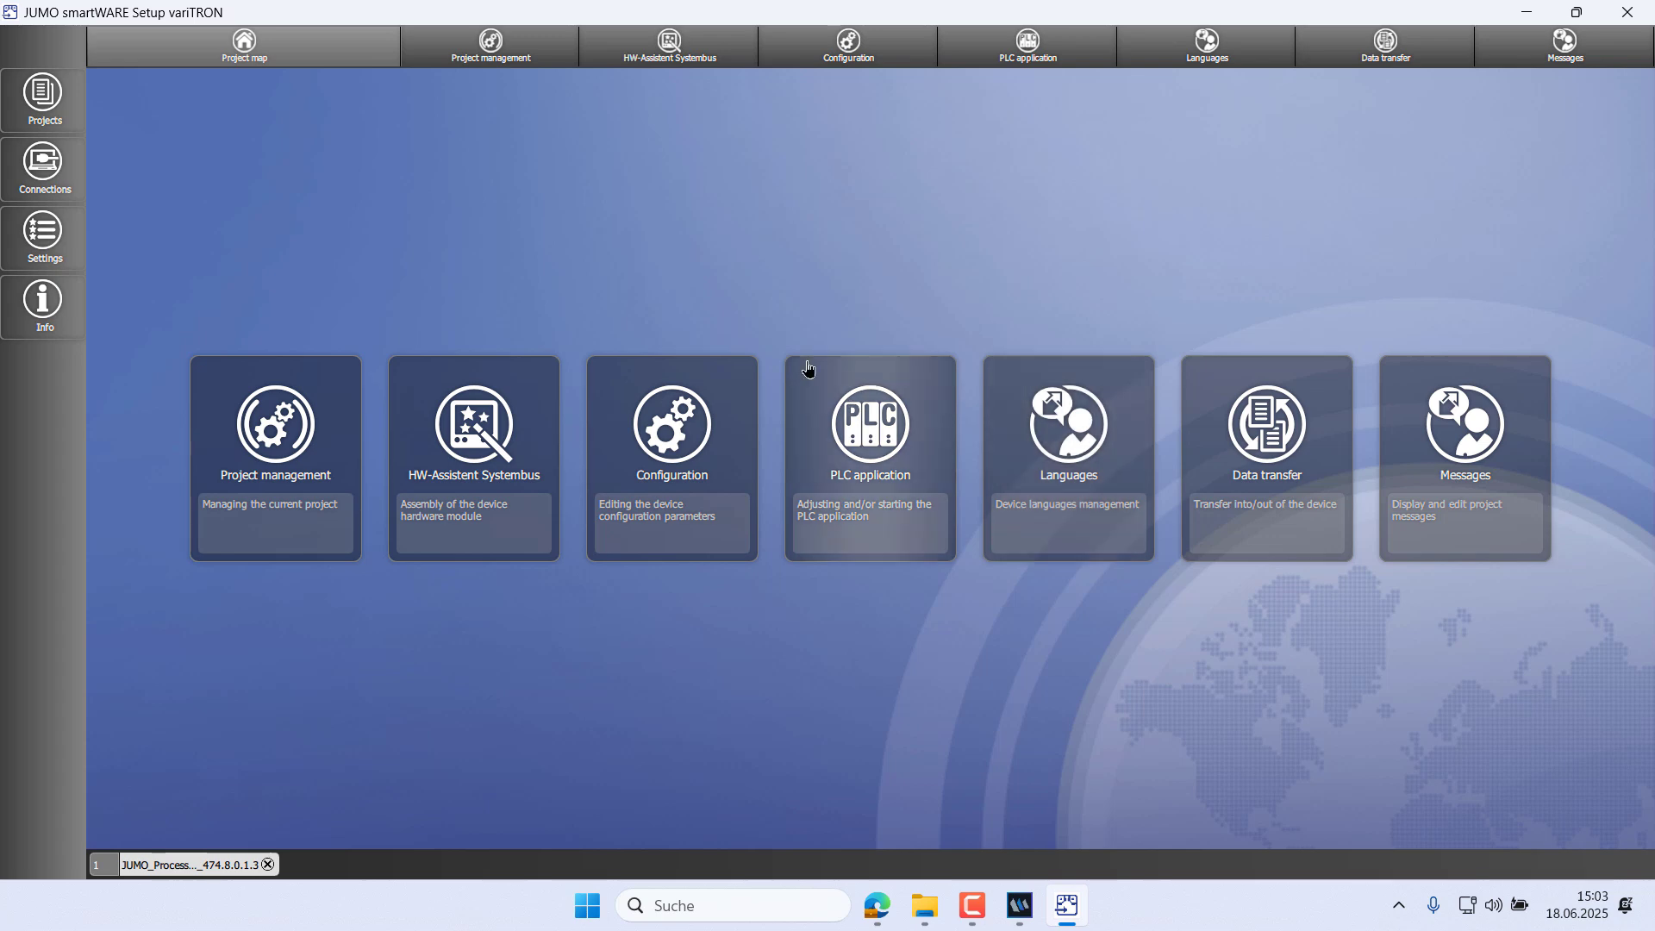
Add a variTRON 500 connection named "variTRON 500 webinar" with host address 10.168.178.109 and apply it
left_click(57, 175)
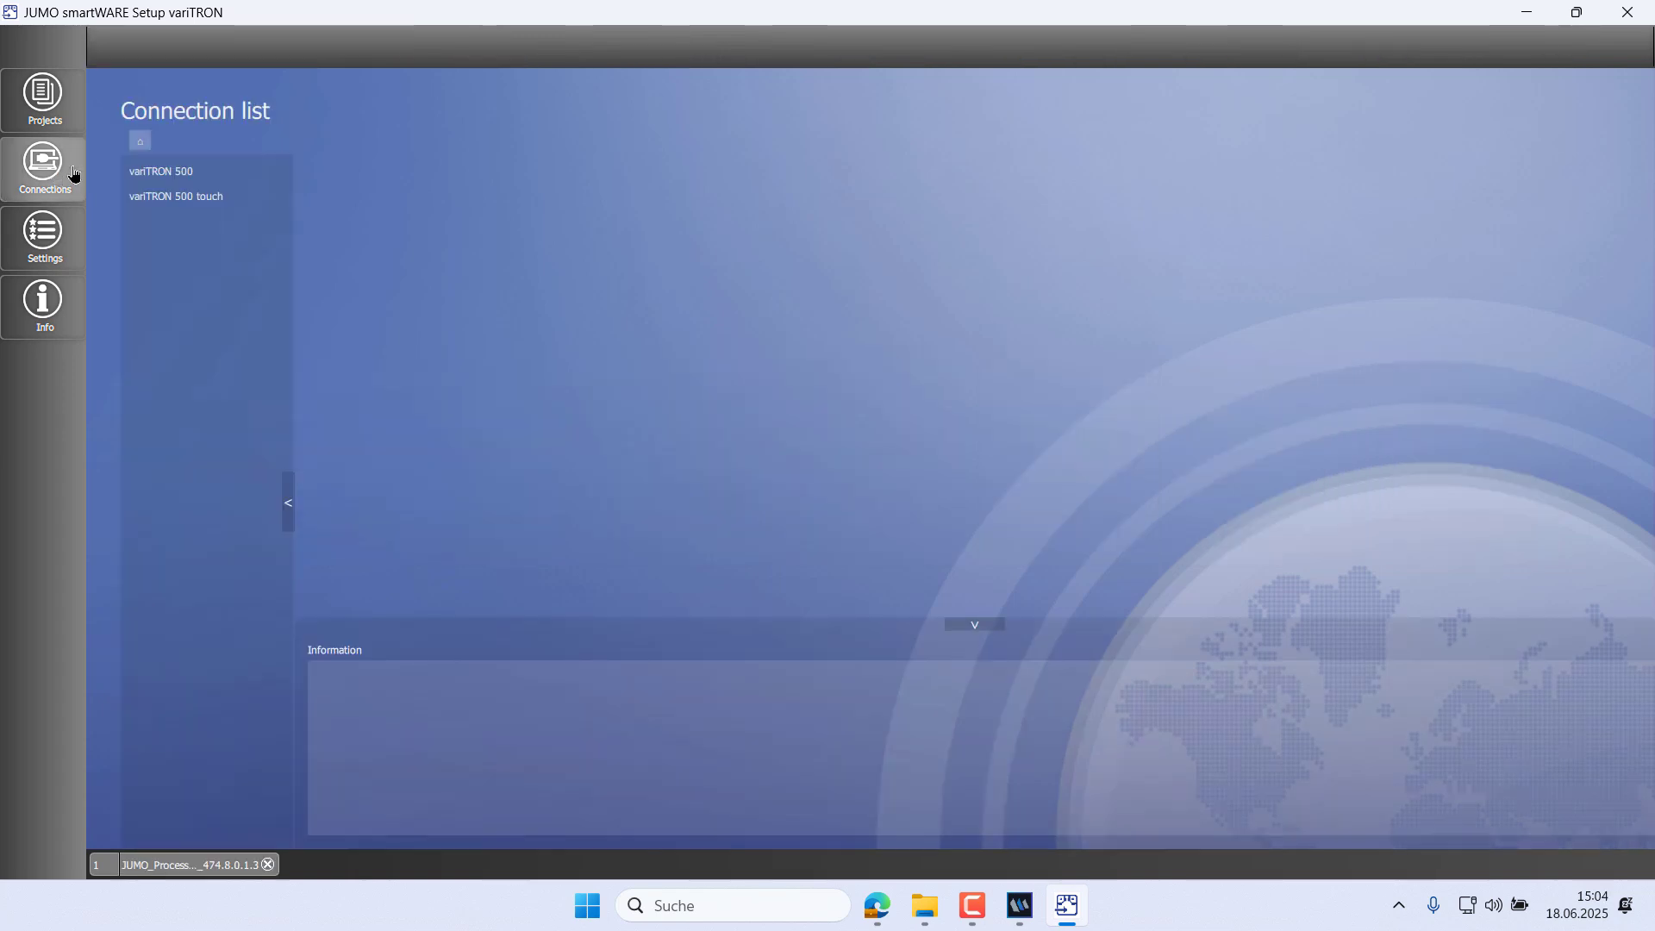
left_click(156, 183)
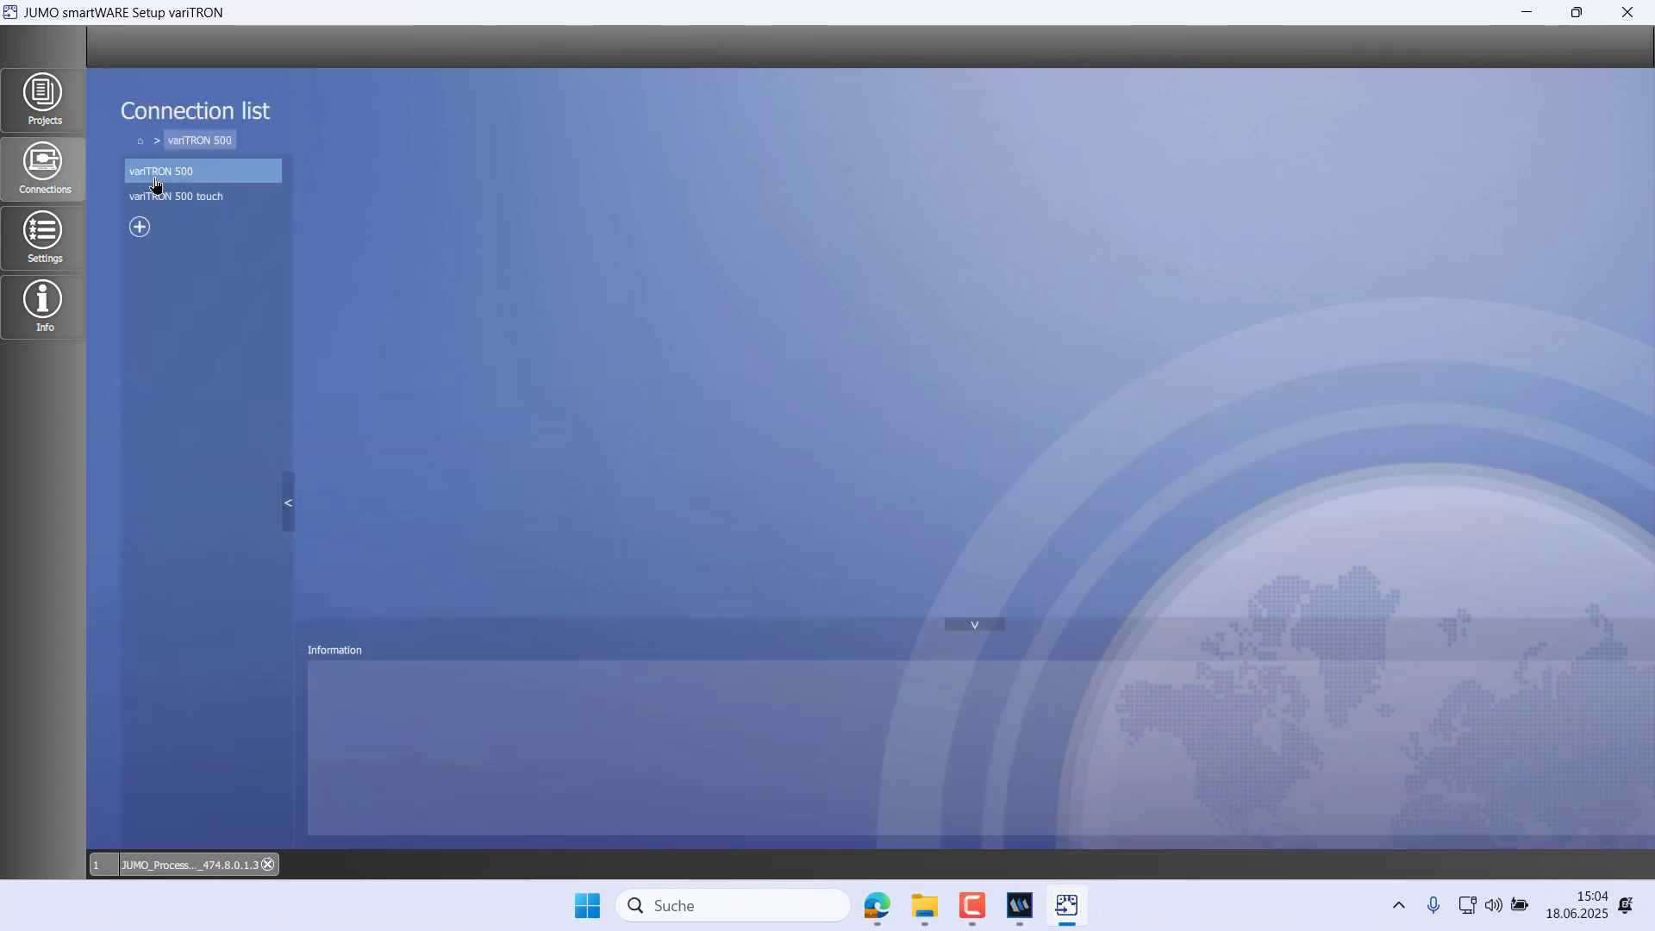
left_click(139, 227)
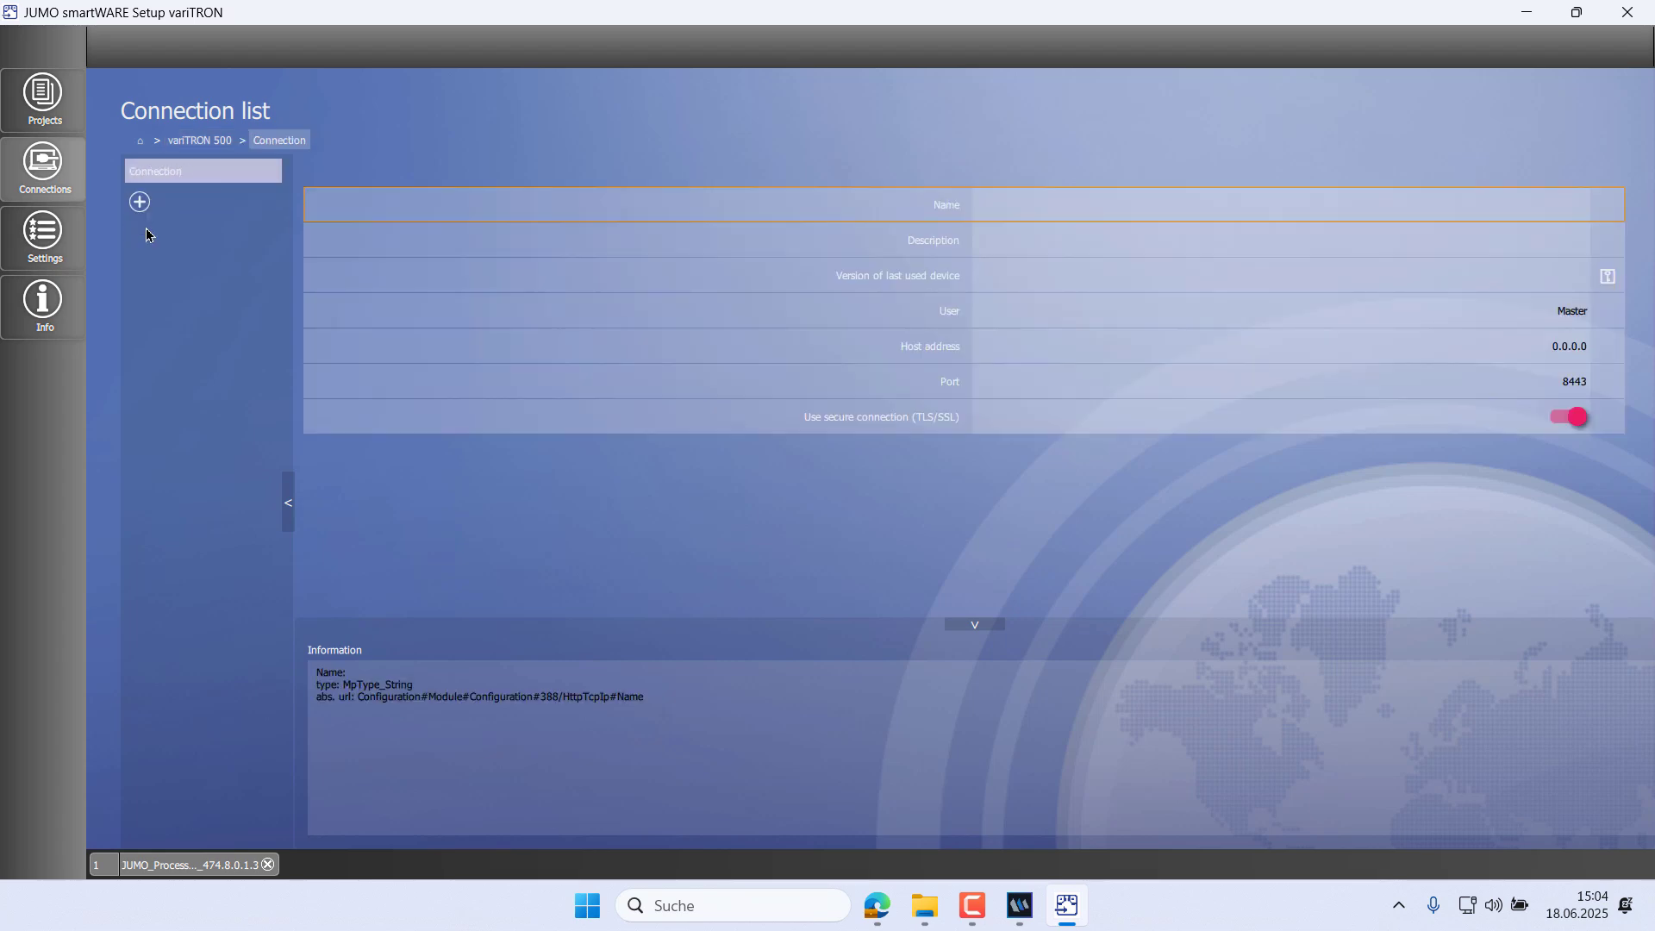
type("variTRON 500 ")
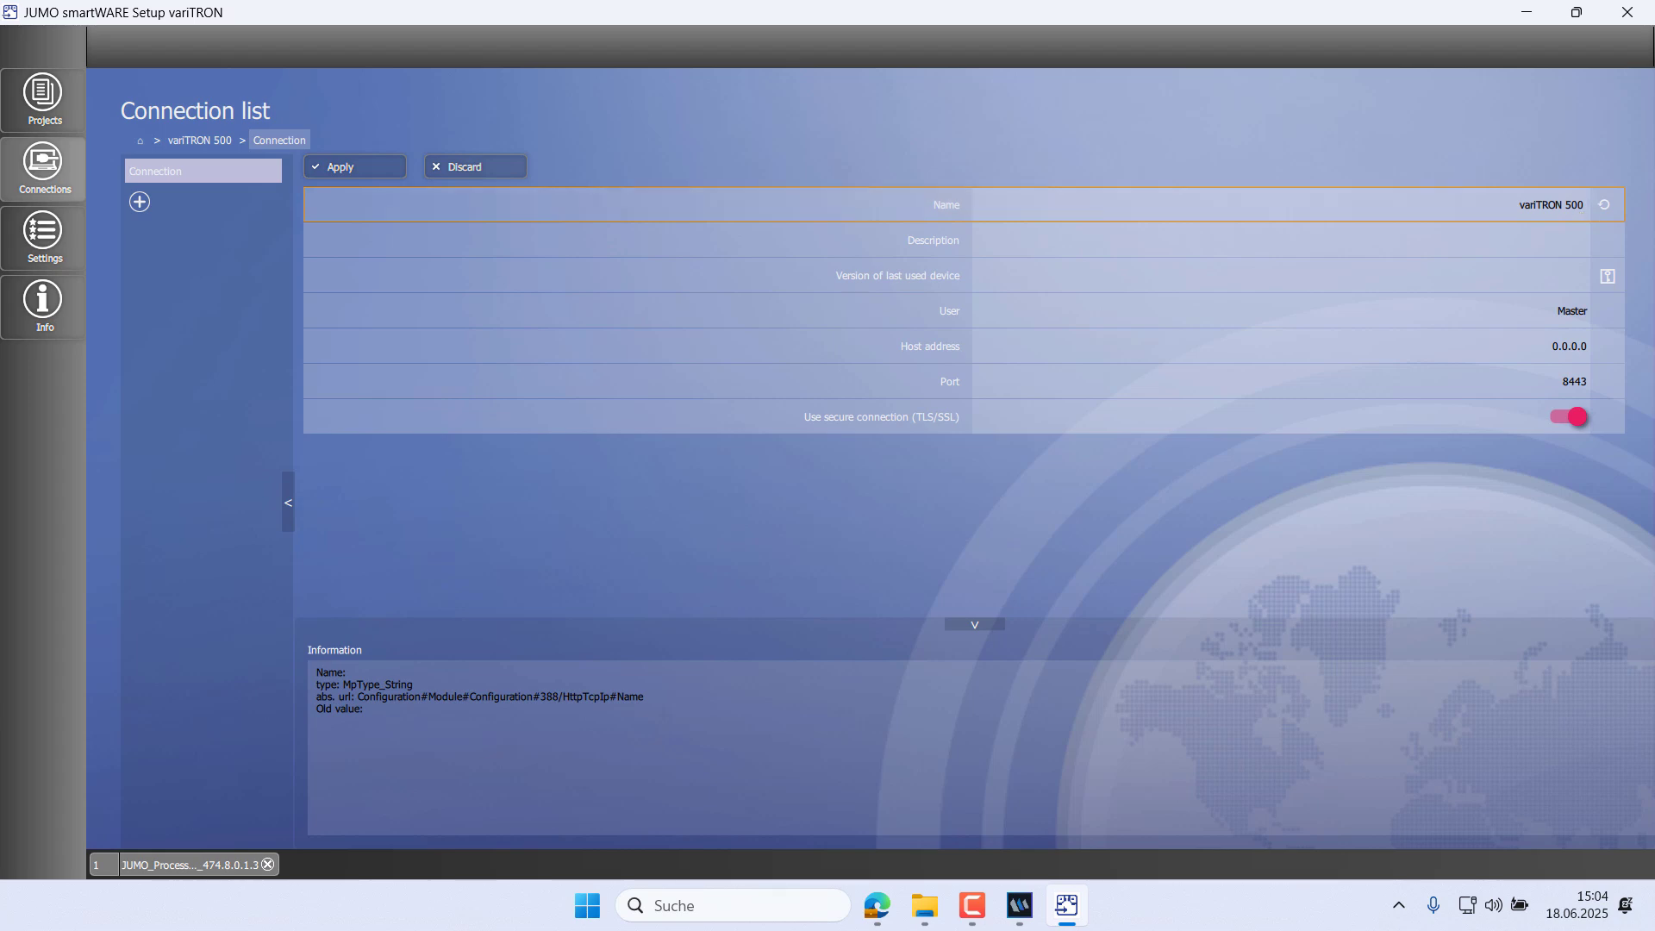
type("webinar")
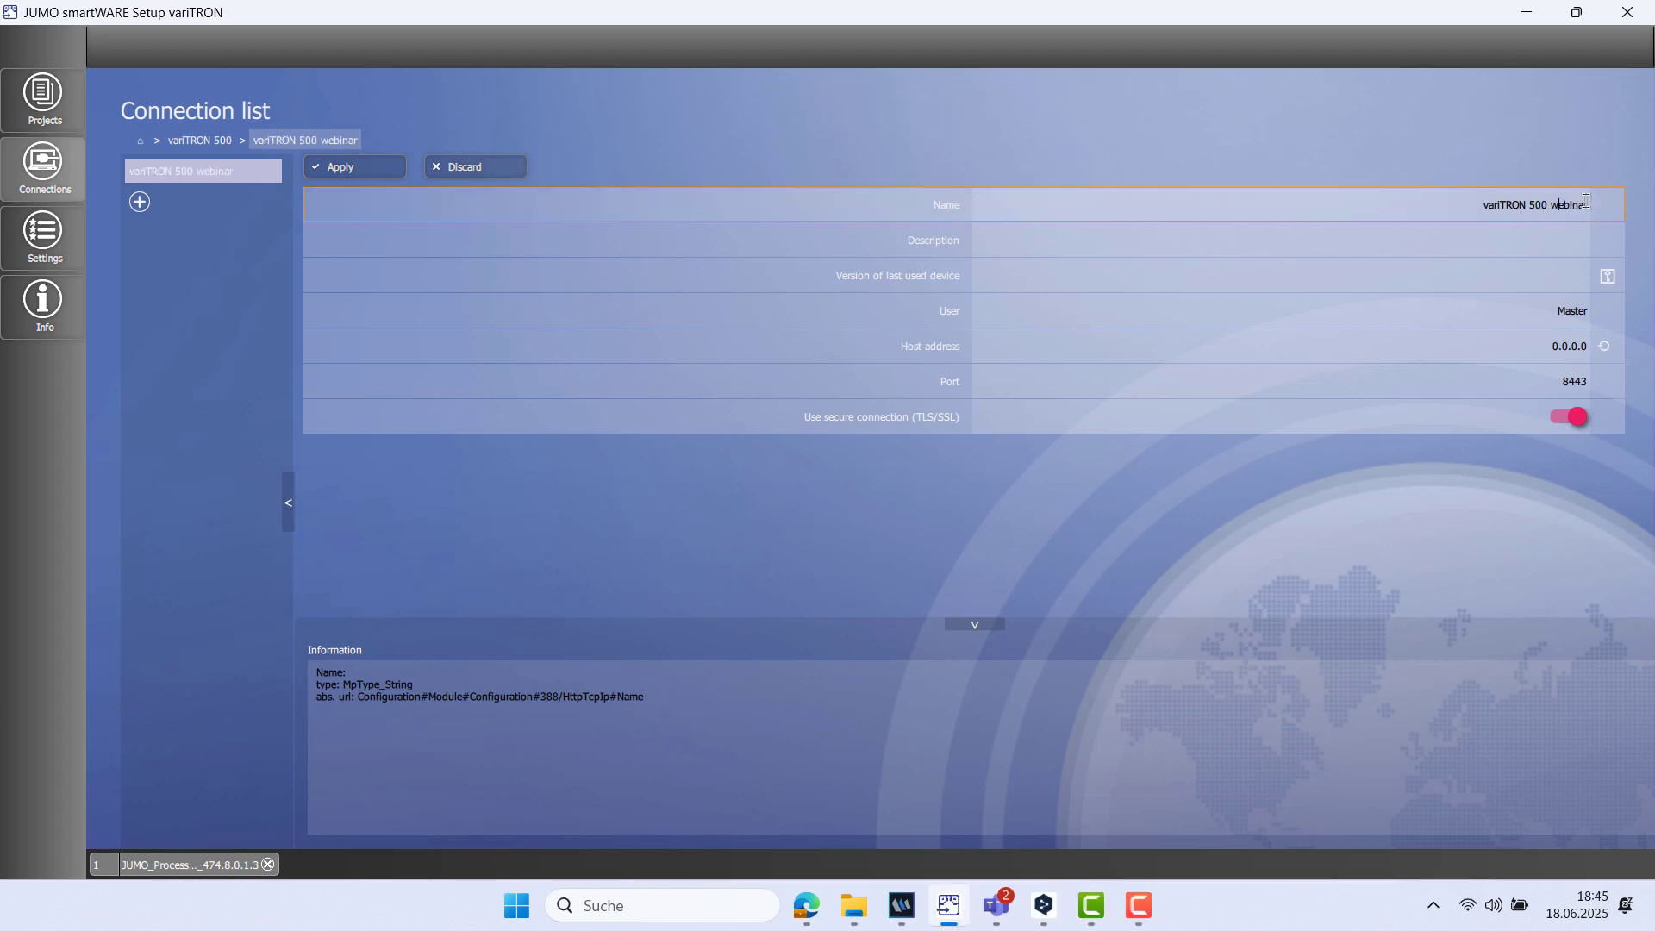
left_click_drag(1548, 352, 1654, 357)
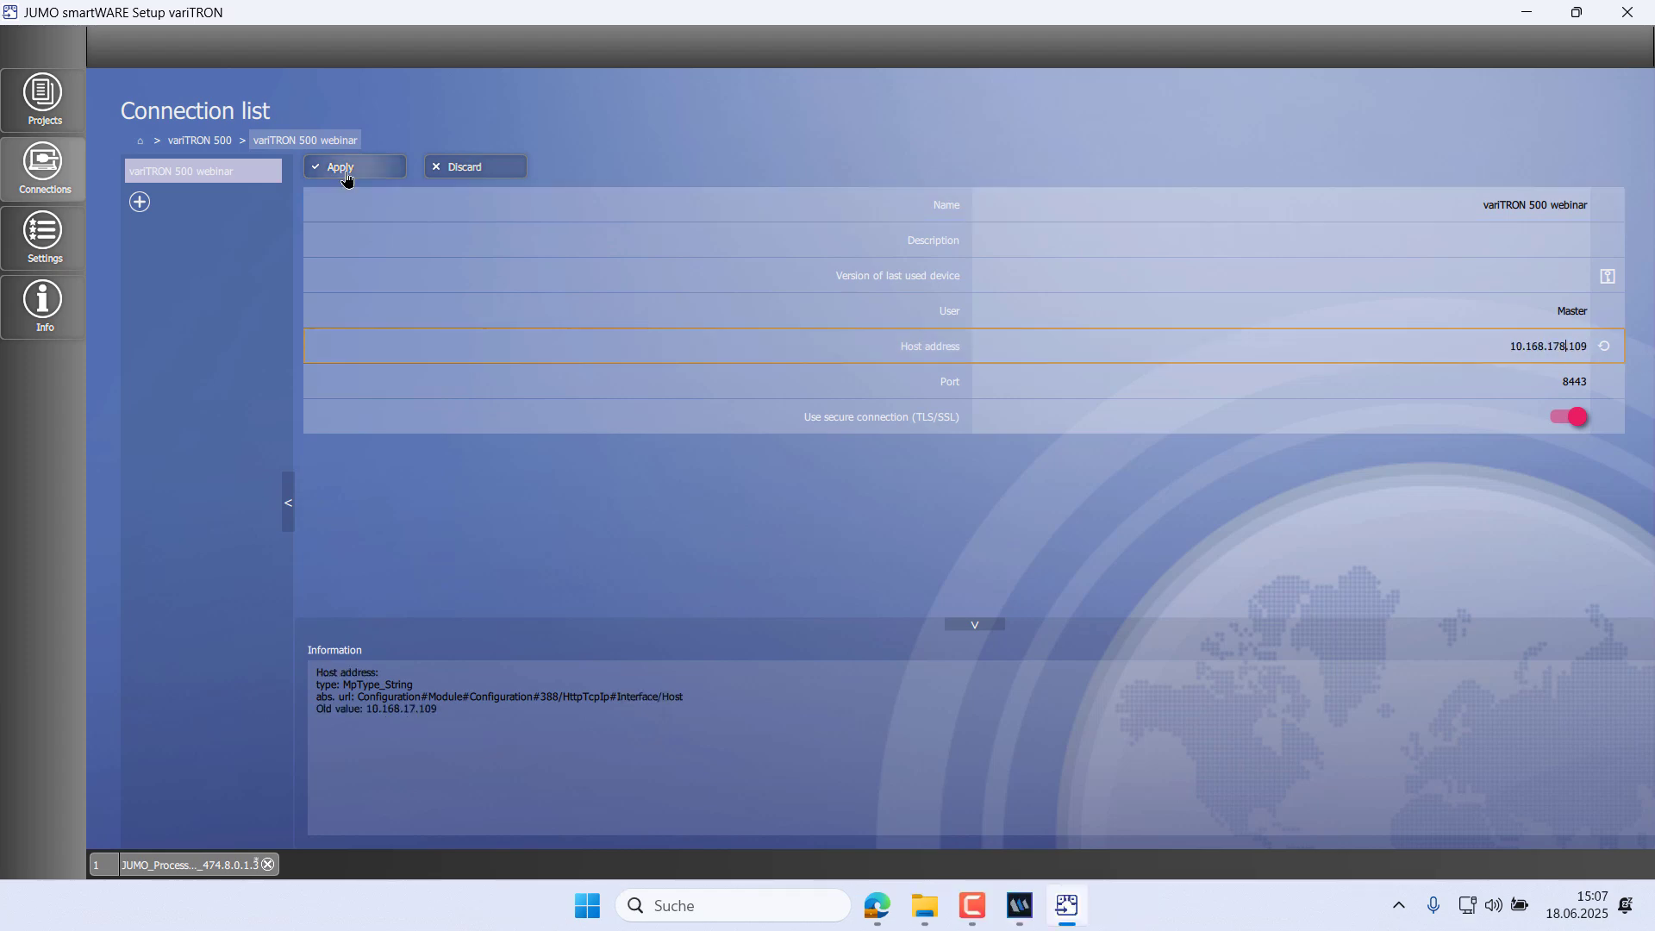
left_click(347, 168)
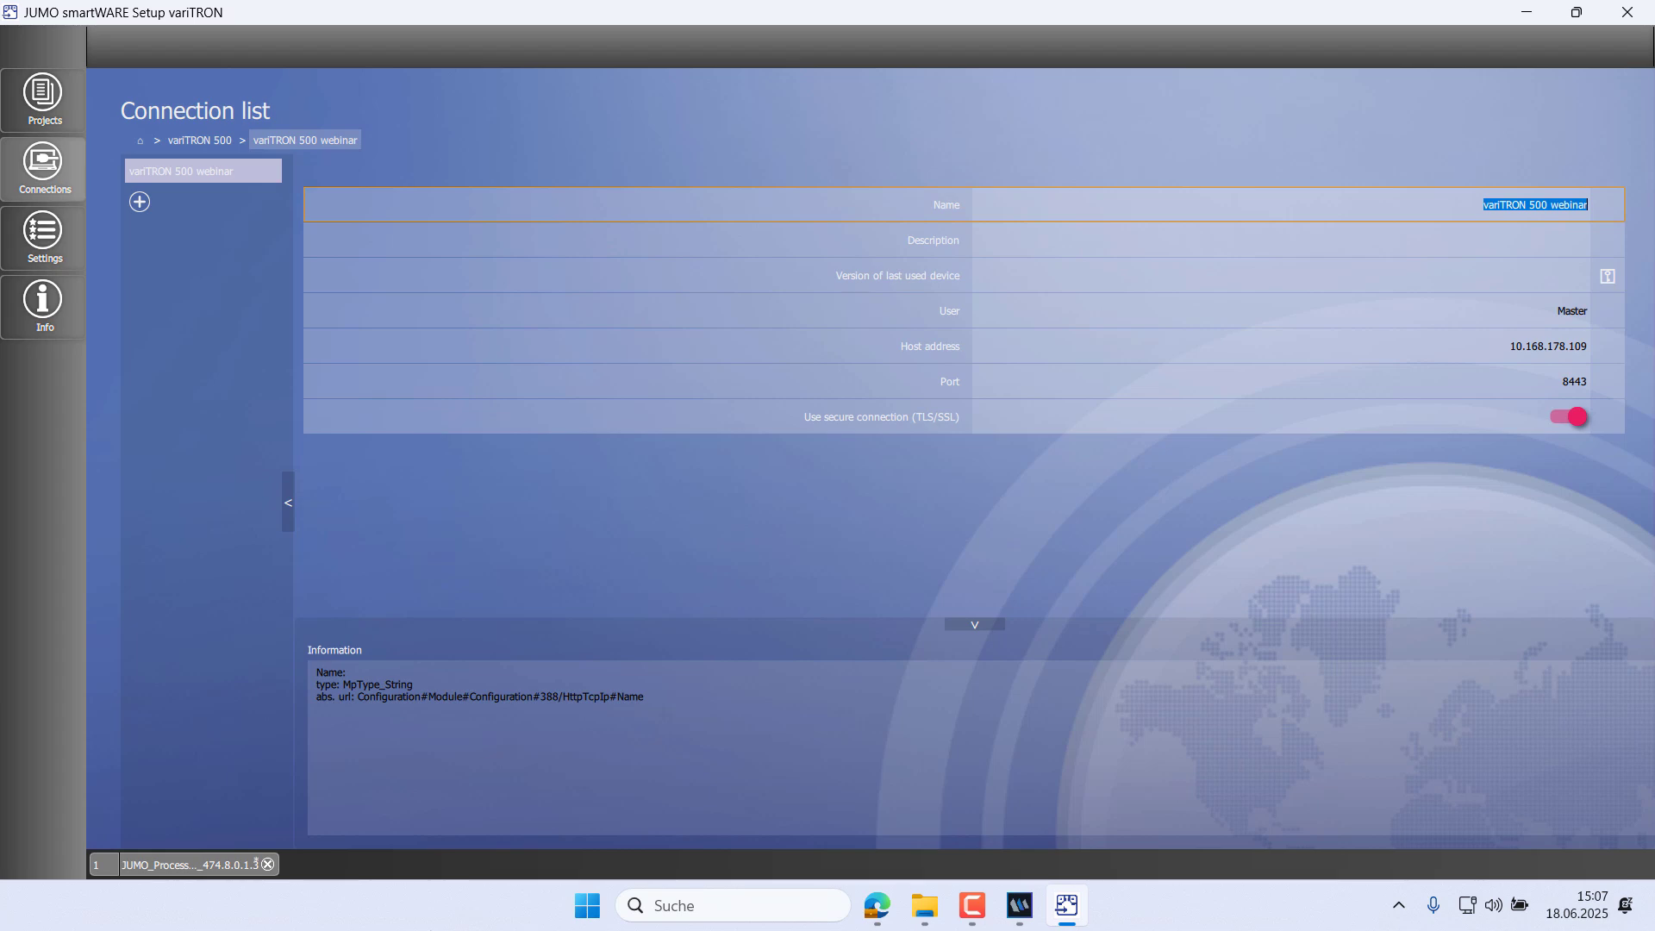
Select the "variTRON 500 webinar" connection for the project's data transfer and connect as Master with the account password
left_click(215, 864)
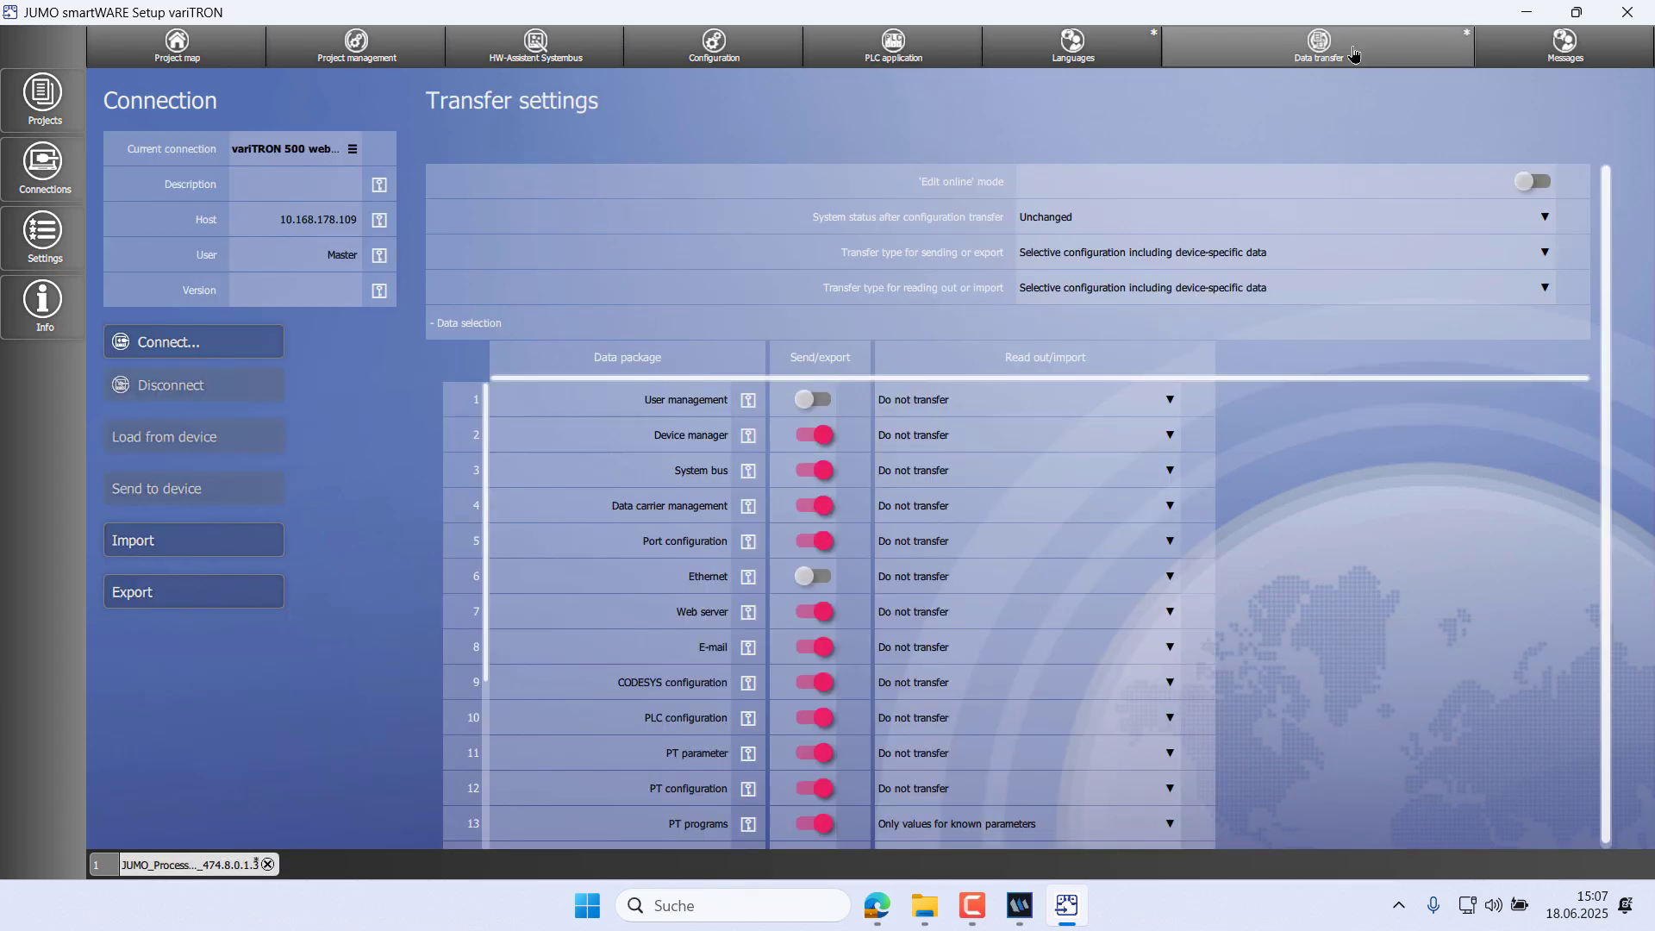
left_click(323, 148)
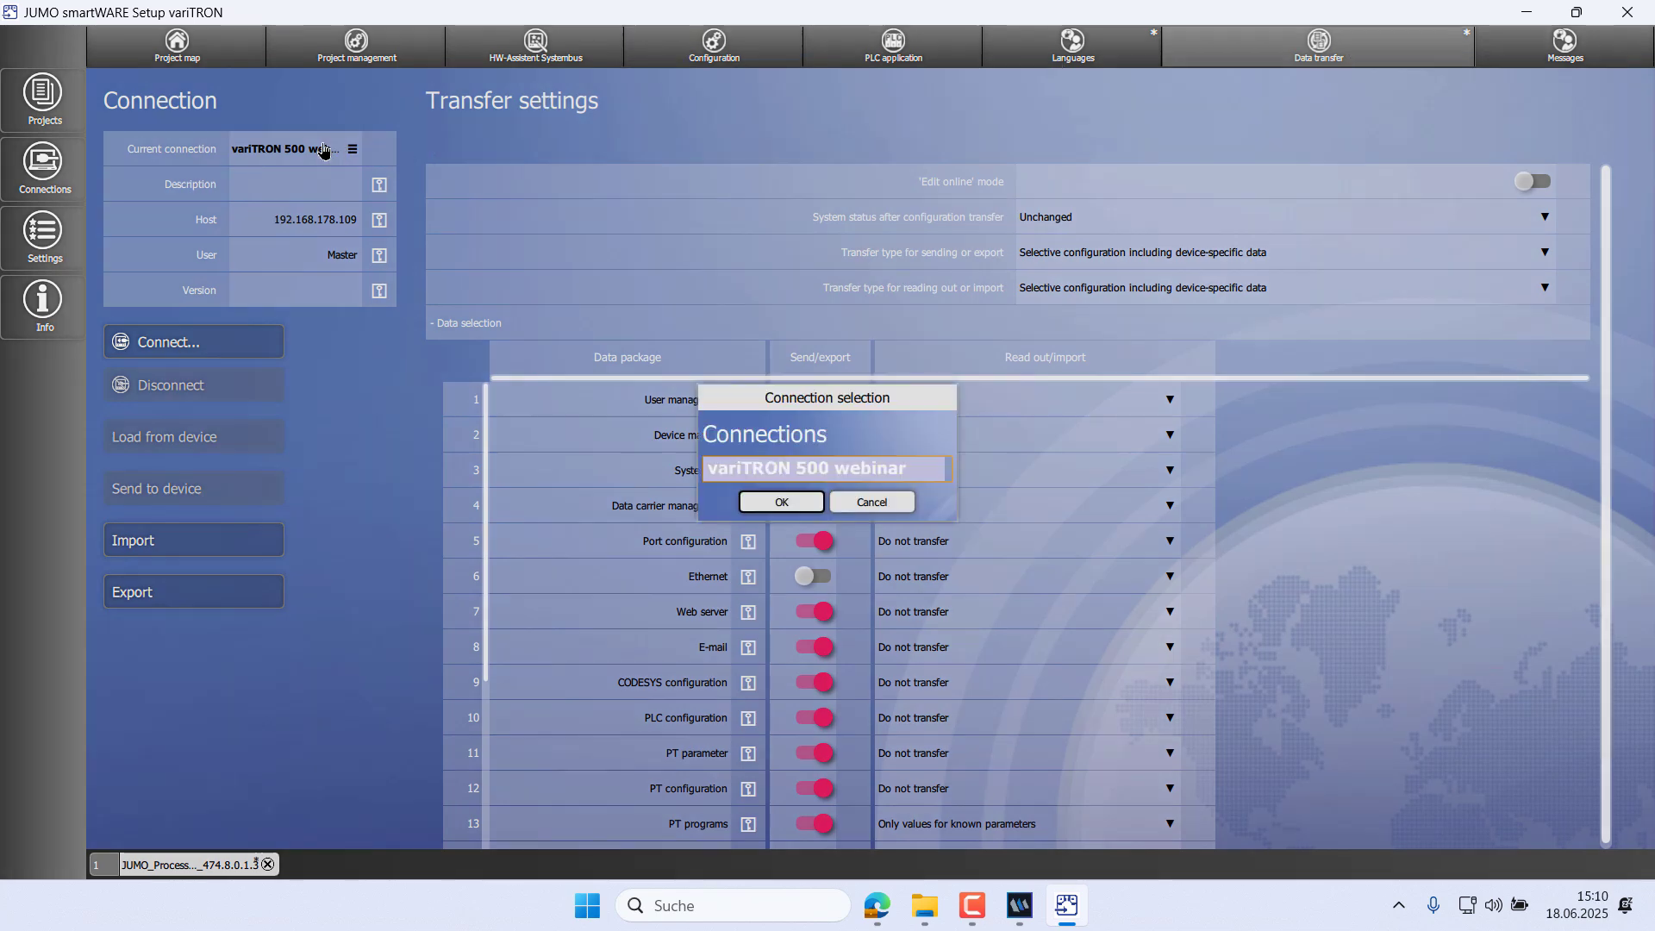
left_click(743, 470)
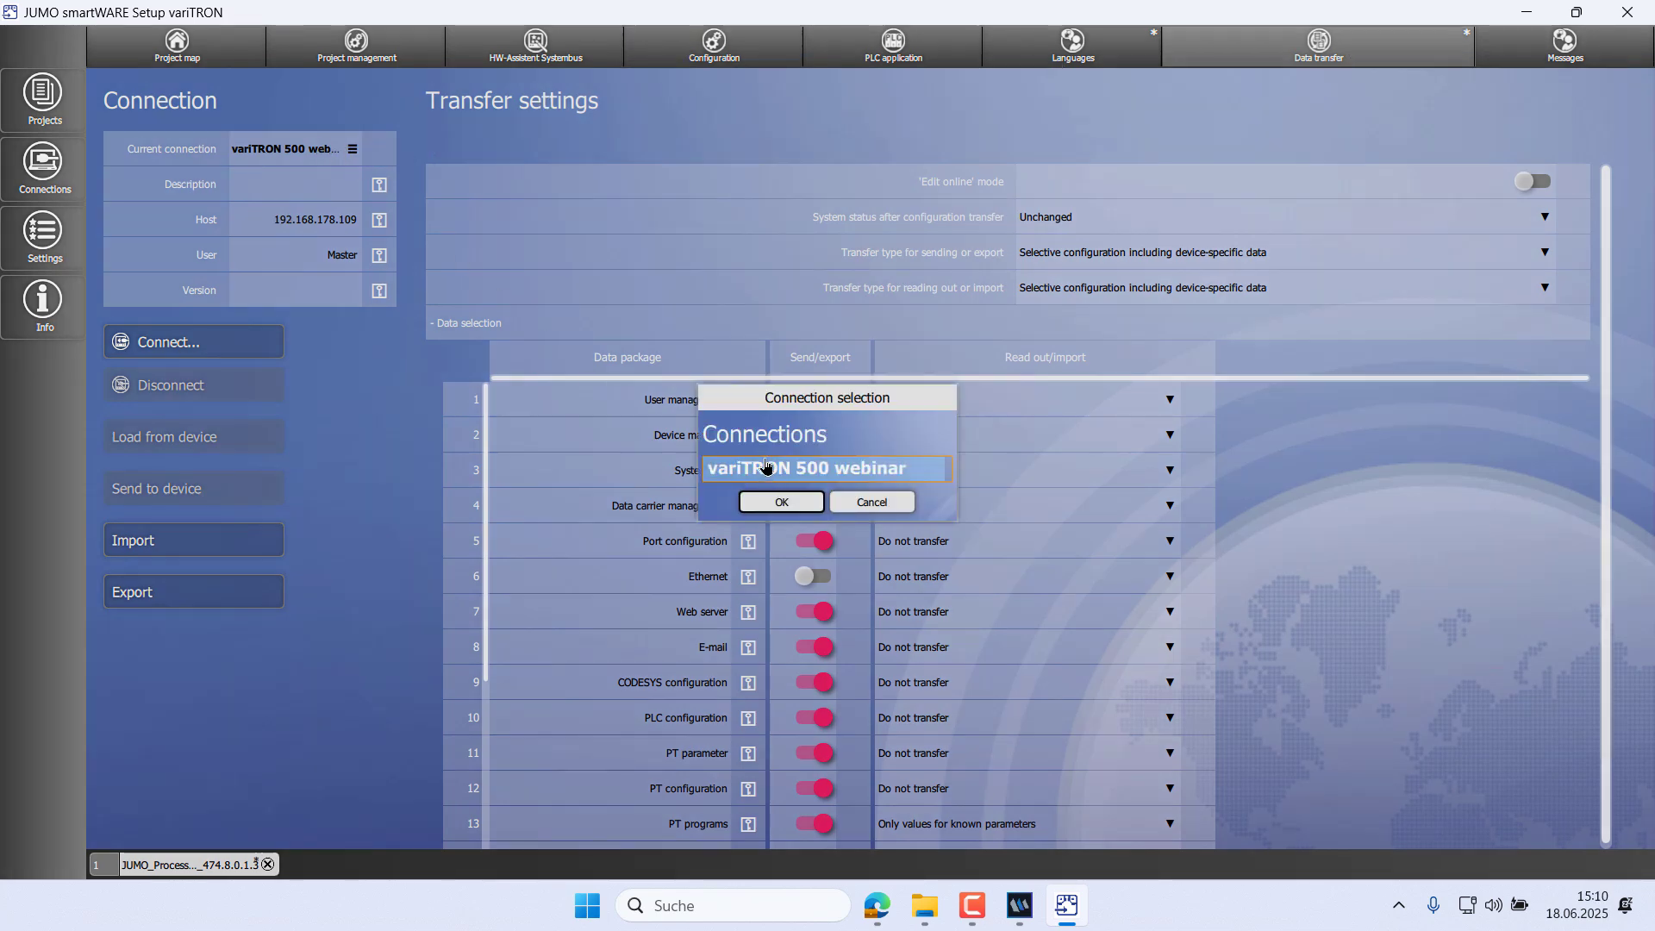
left_click(780, 502)
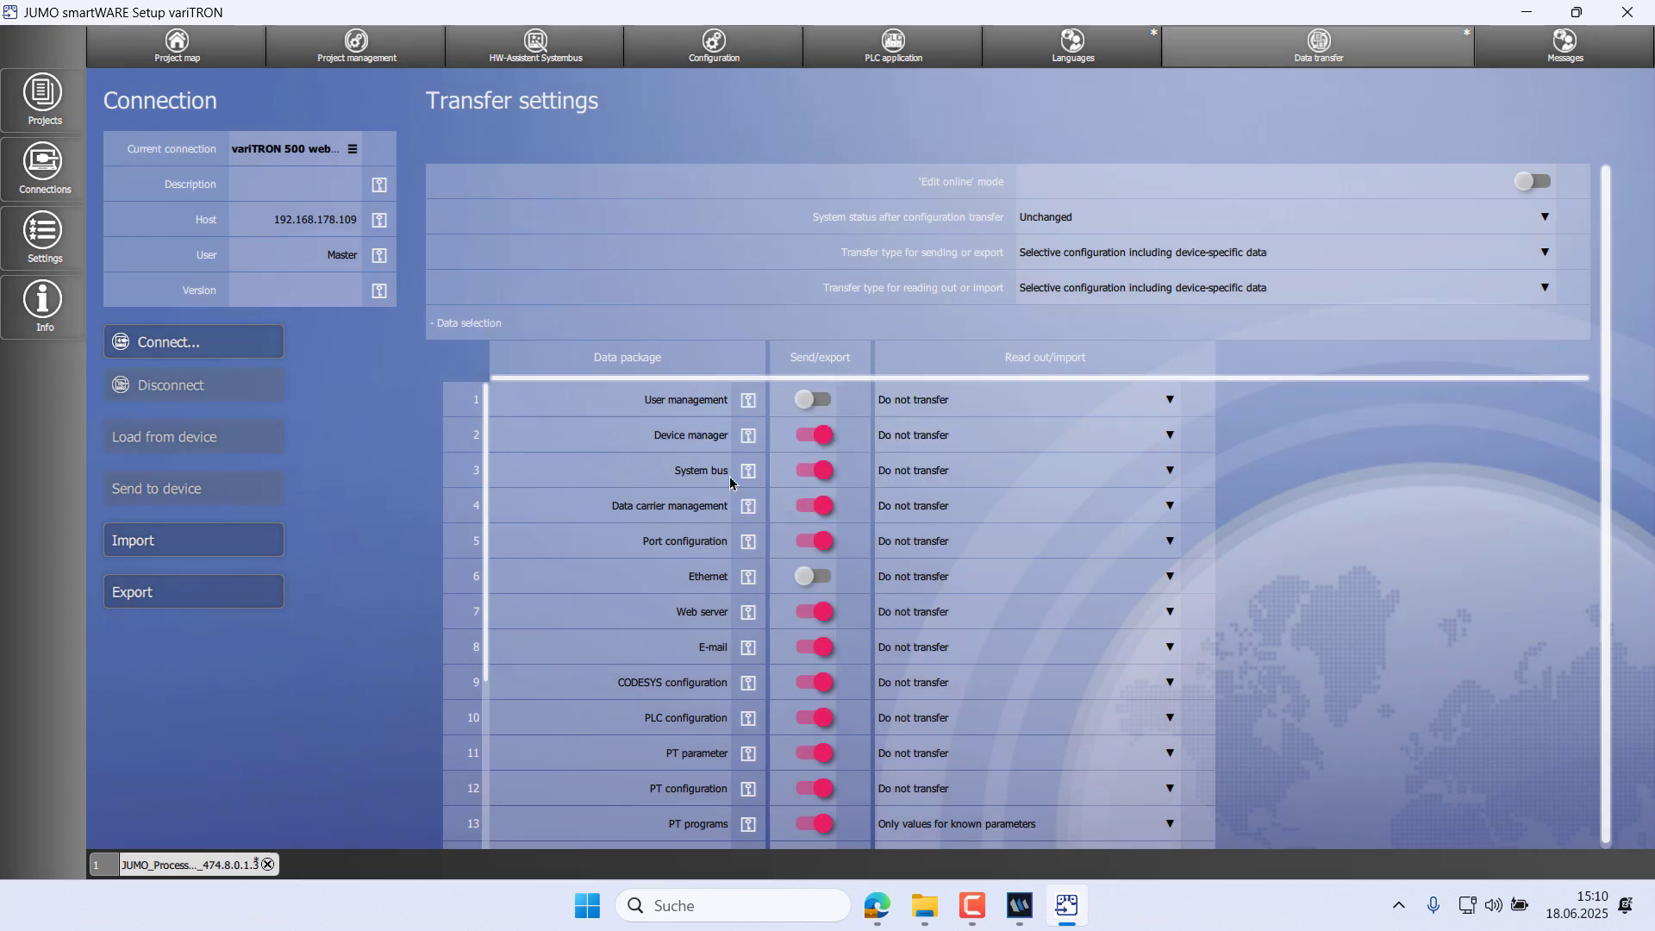
left_click(191, 352)
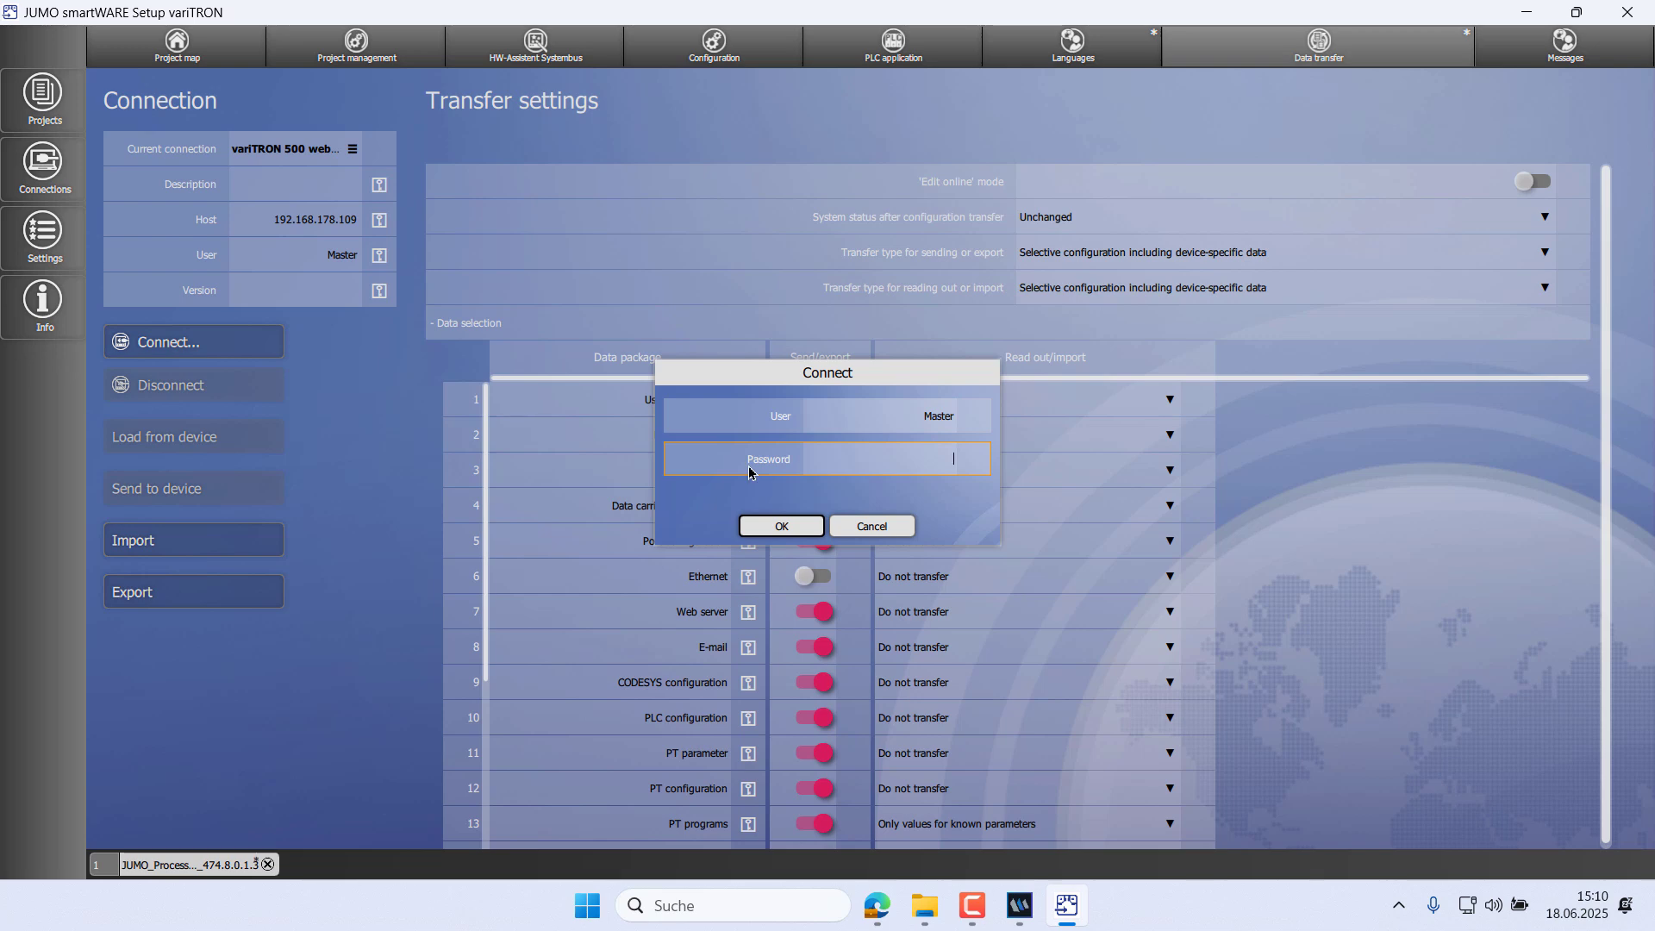
key("Return")
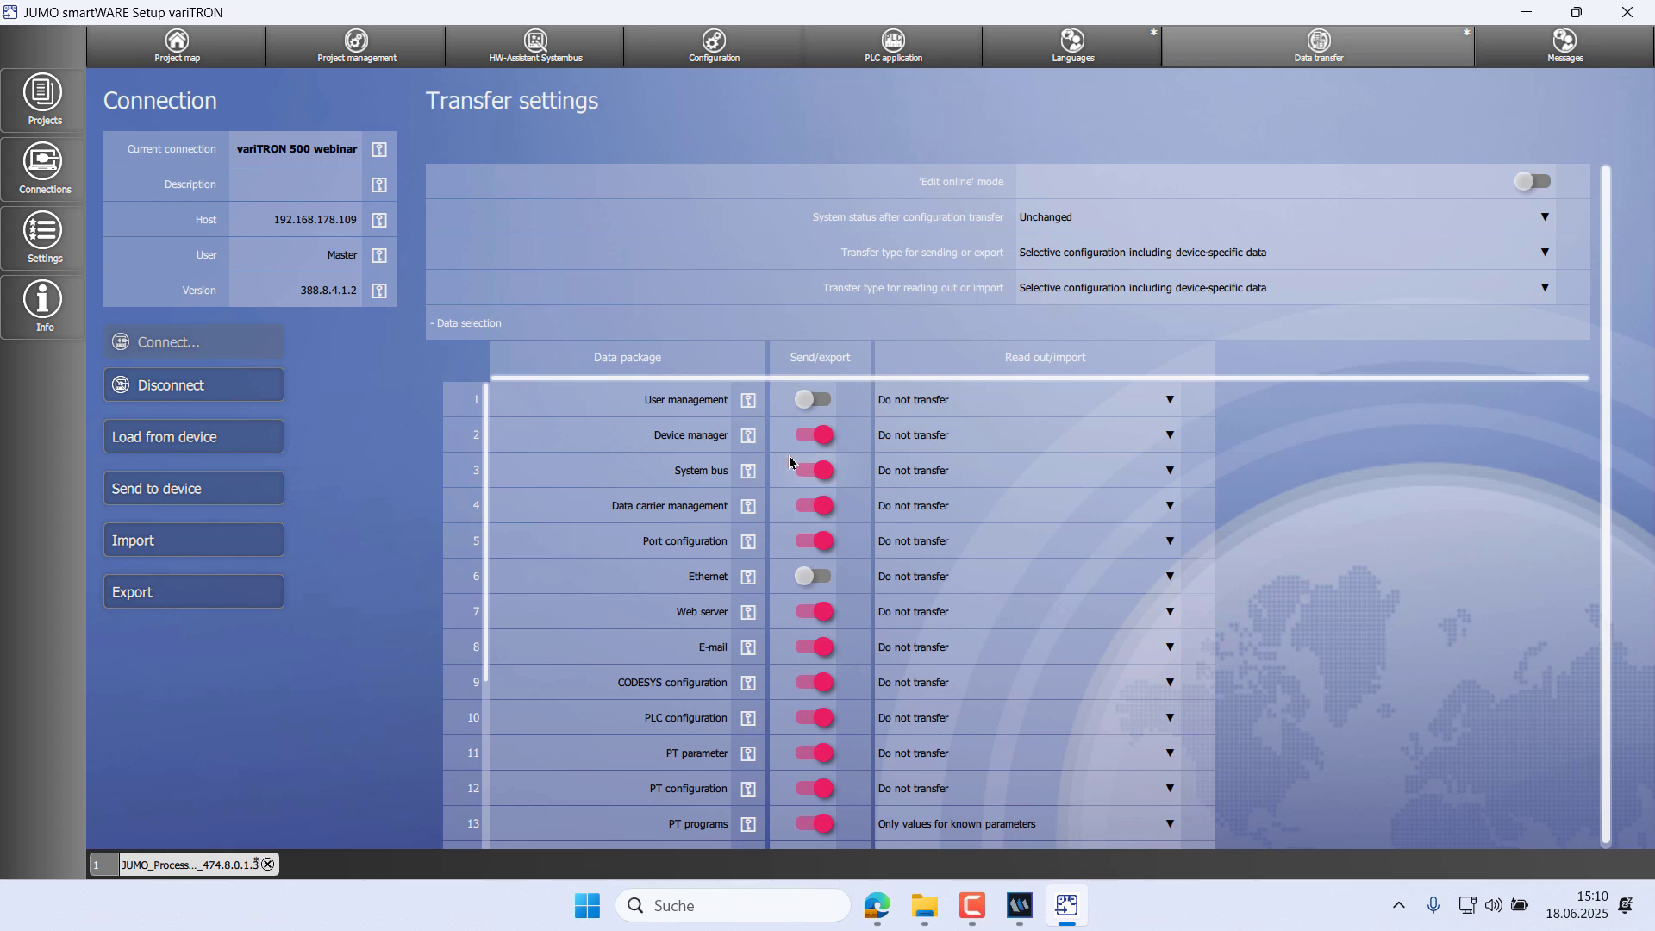
Read the connected modules into the system bus hardware configuration and review the settings of the 705010 controller module
left_click(495, 60)
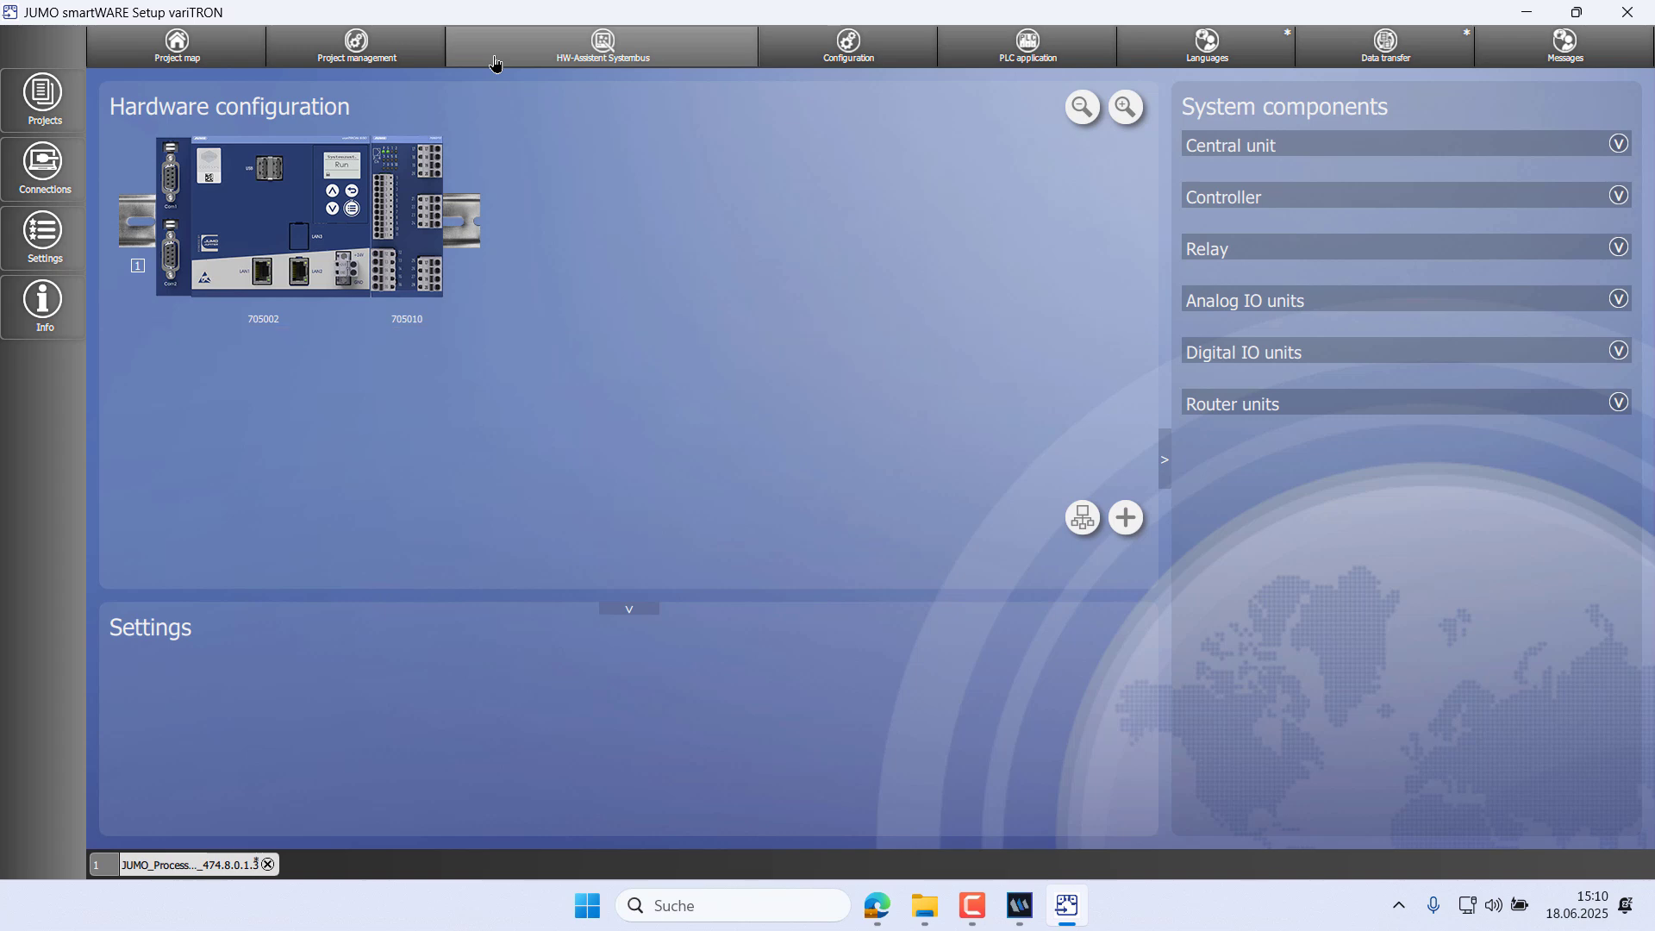
left_click(1081, 519)
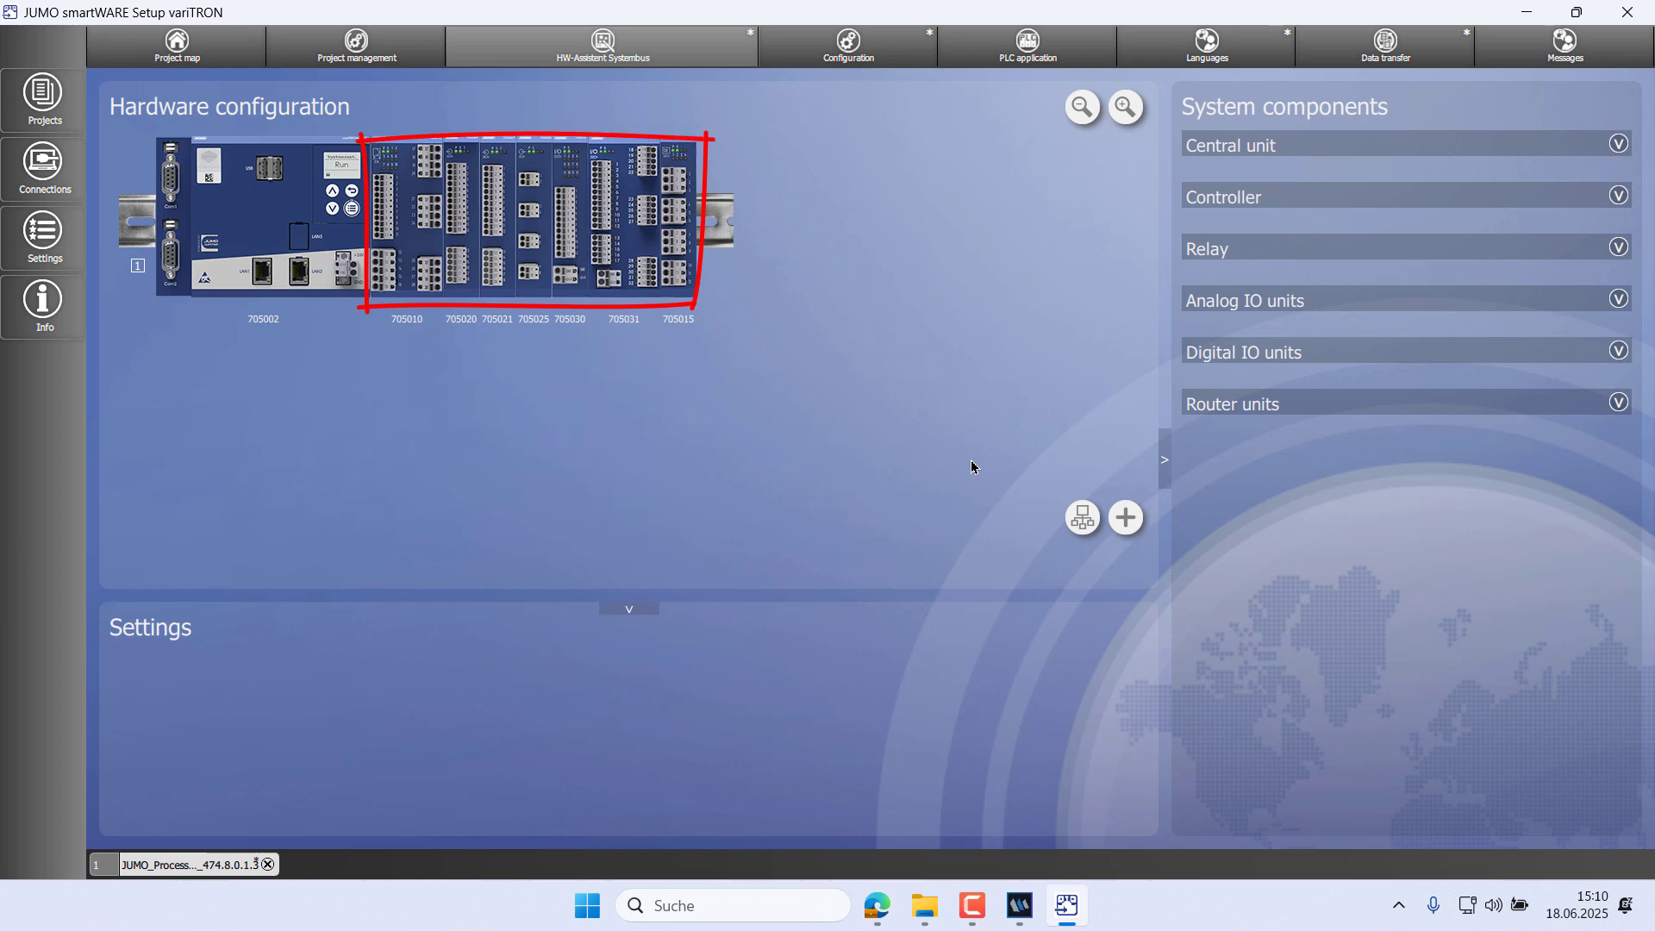
left_click(408, 236)
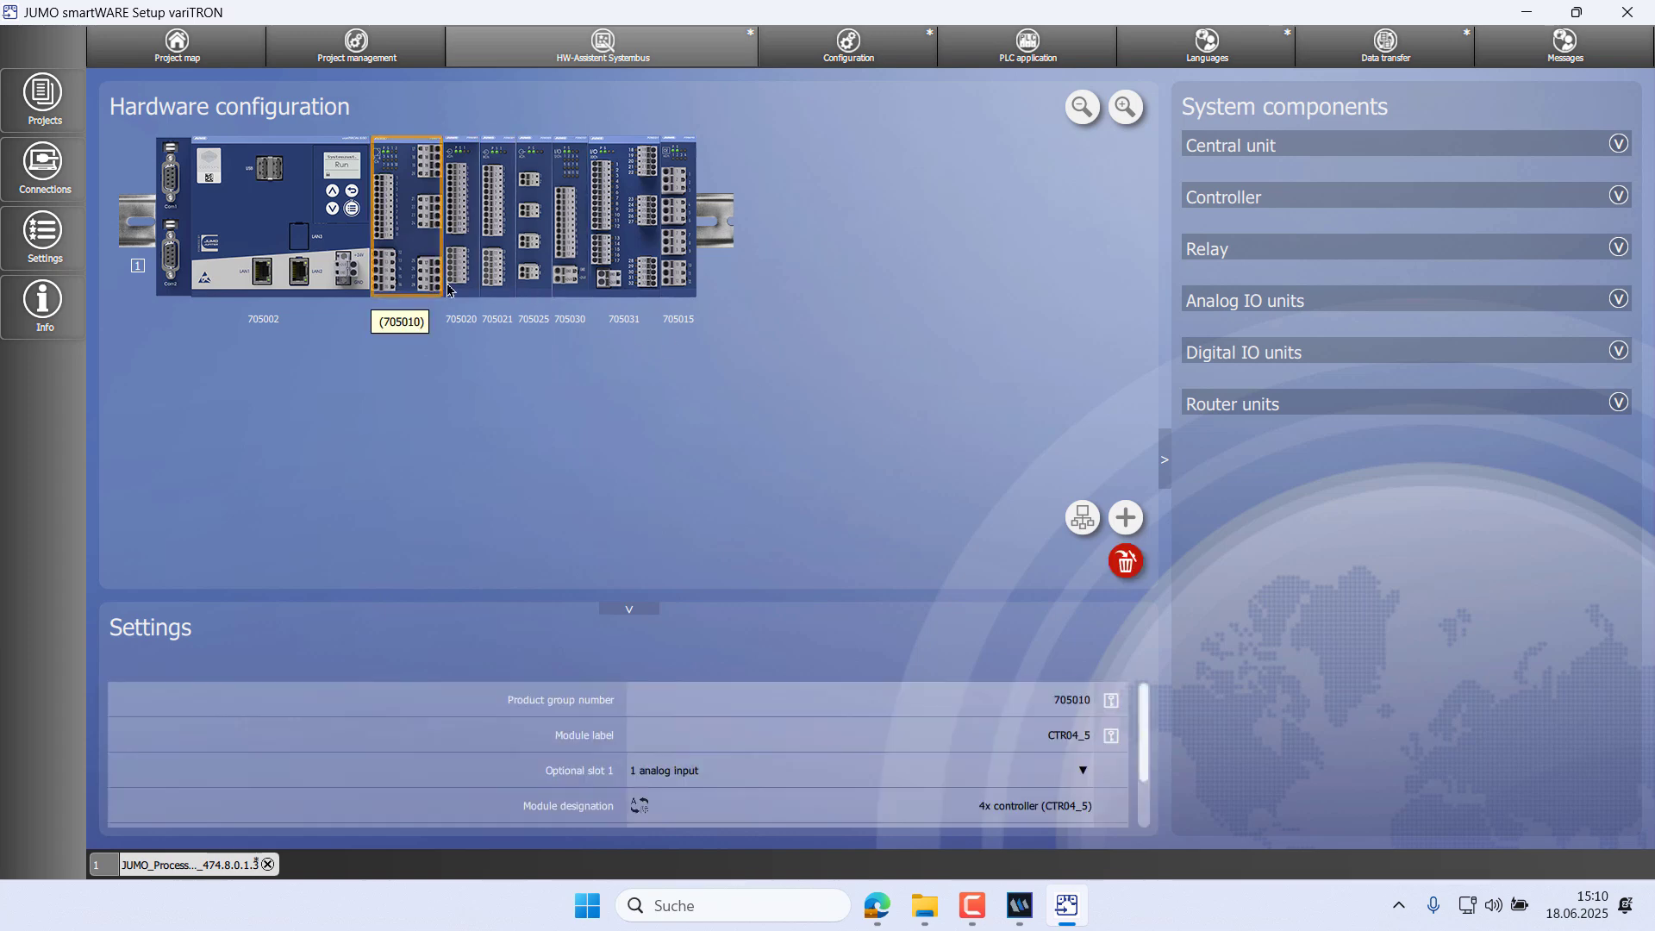
scroll(1042, 767, "down", 2)
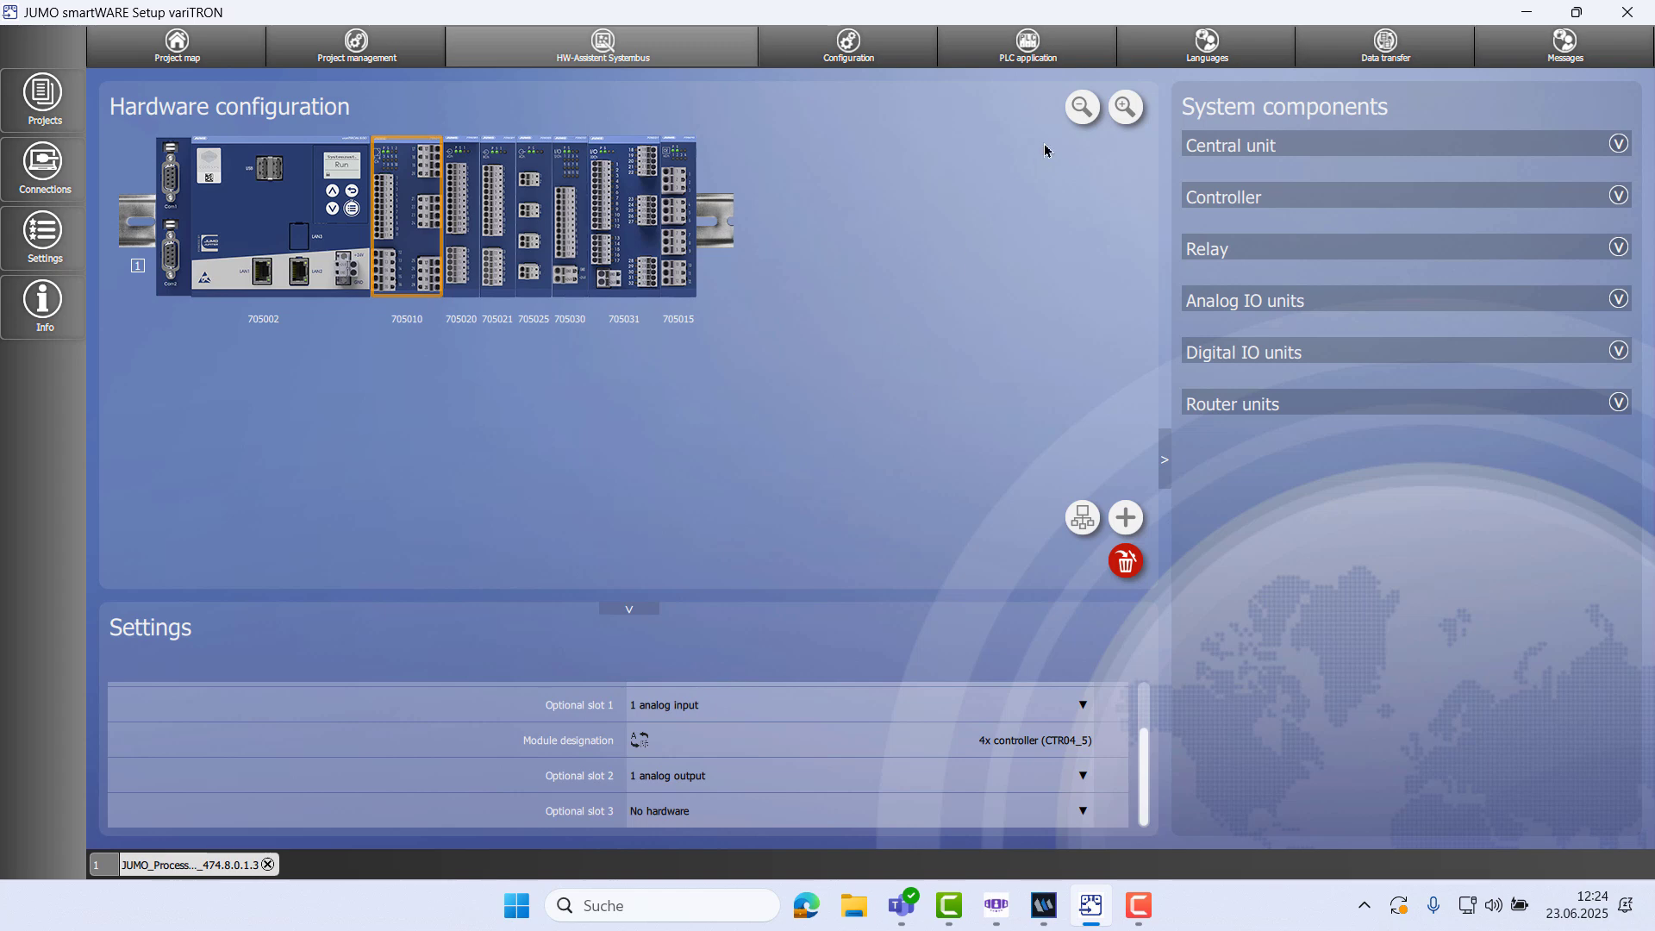
Set the PLC application's programming system to CODESYS V3.5 SP19 Patch 2 (64 bit) [Default], apply it and start CODESYS
left_click(1042, 49)
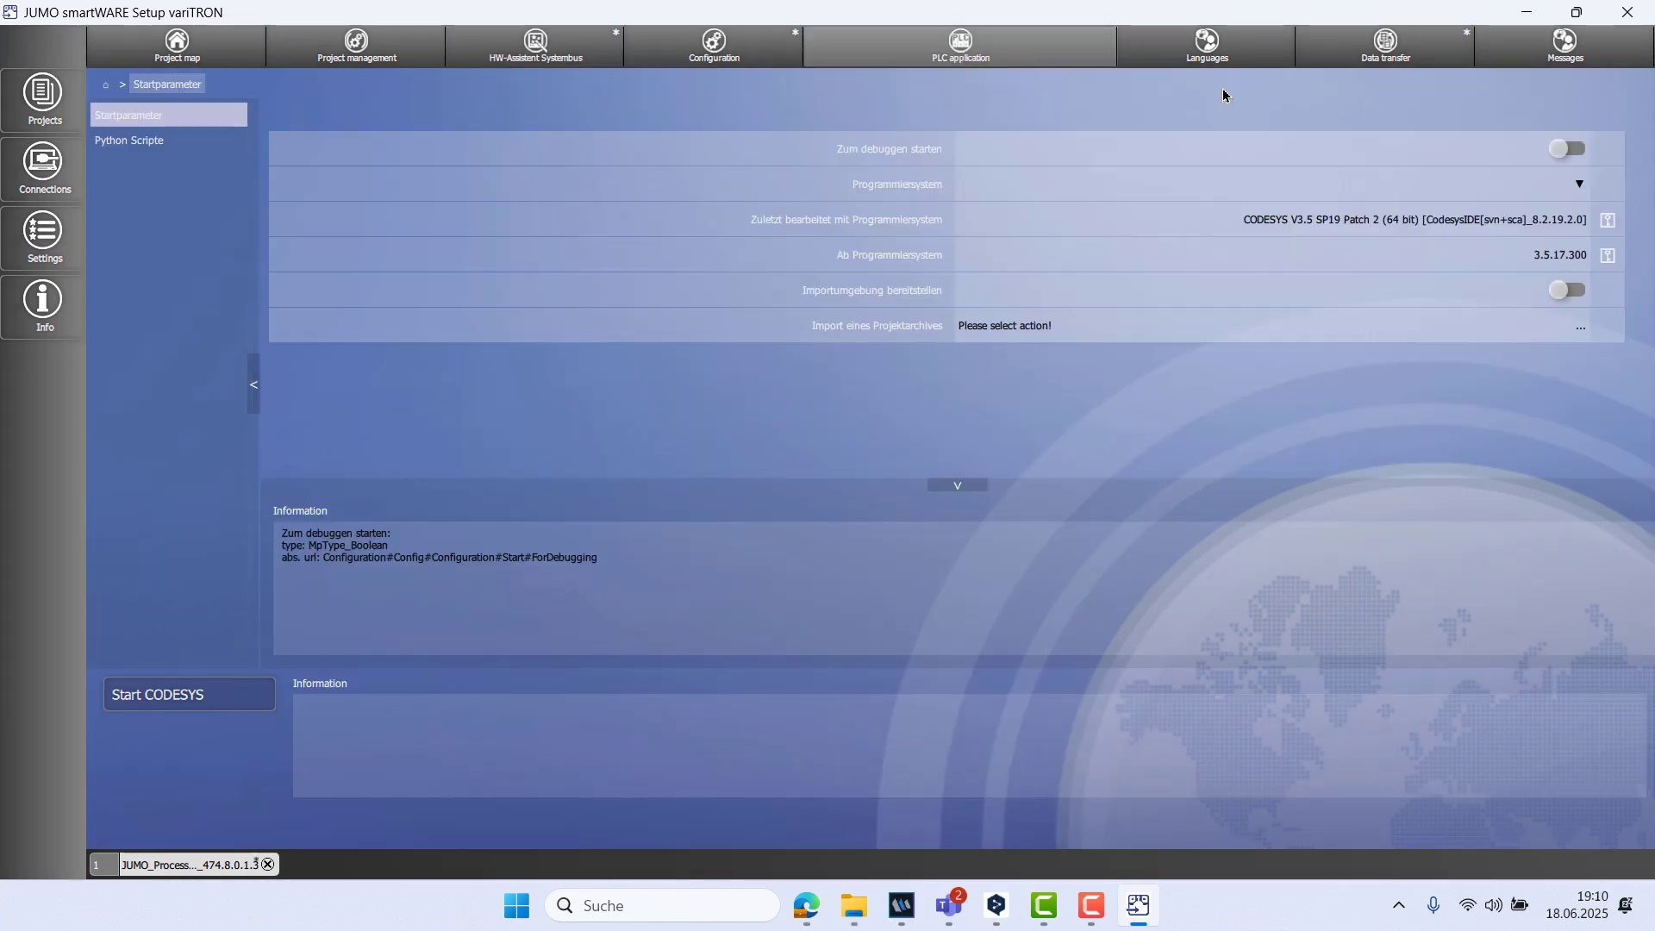
left_click(1583, 187)
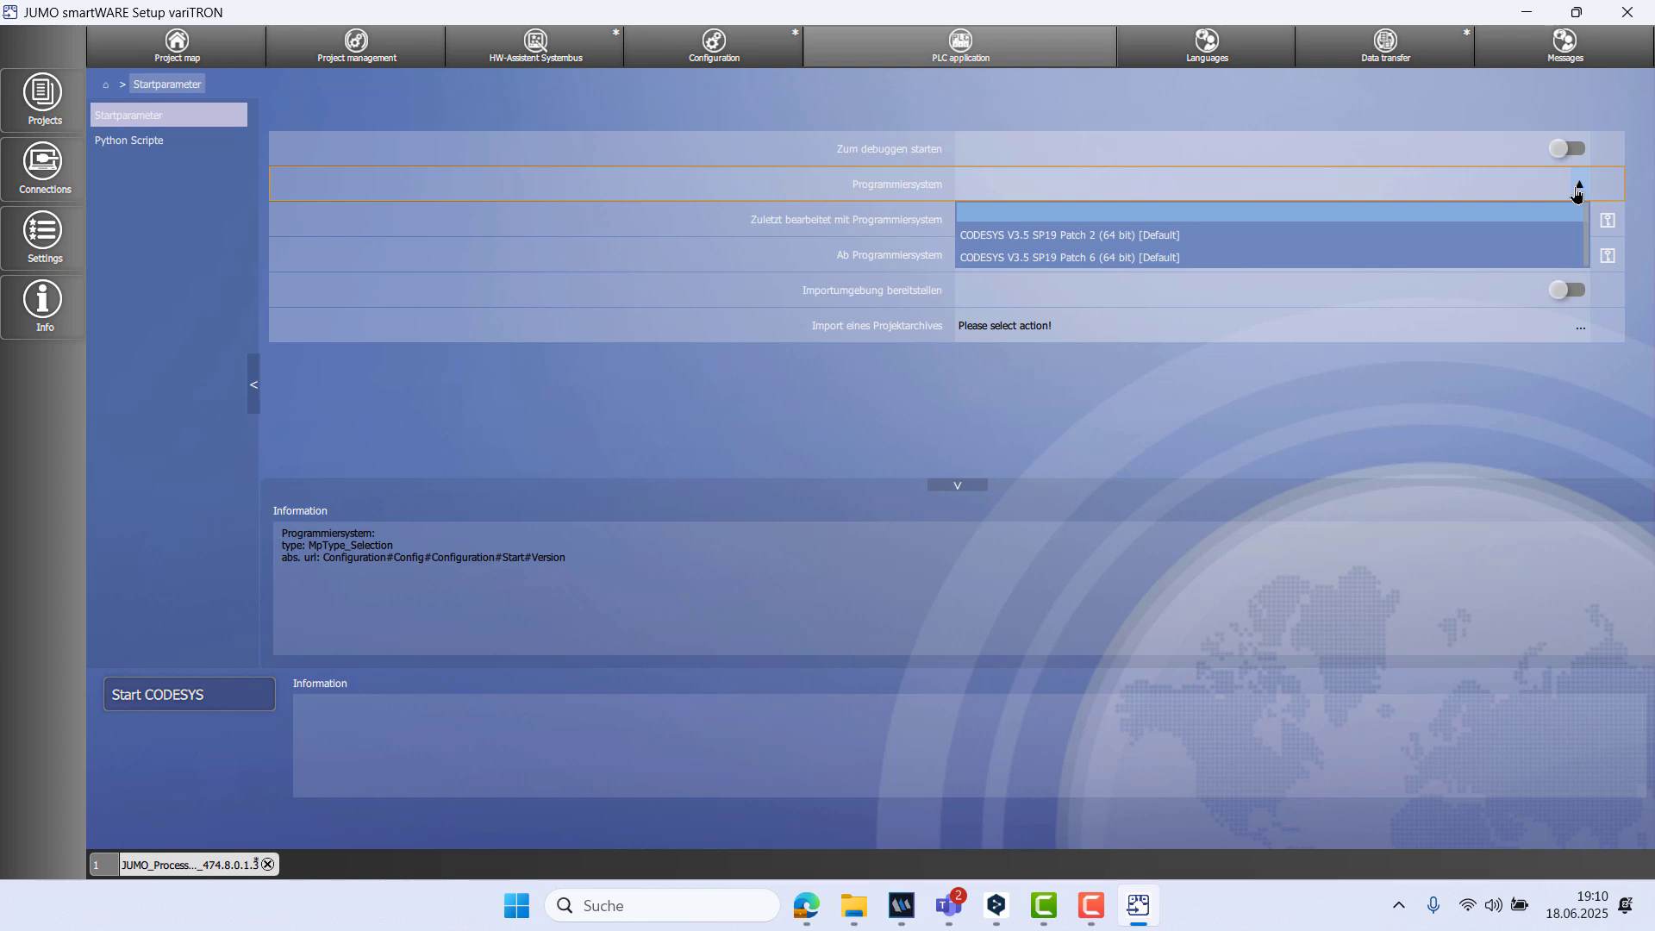
left_click(1522, 245)
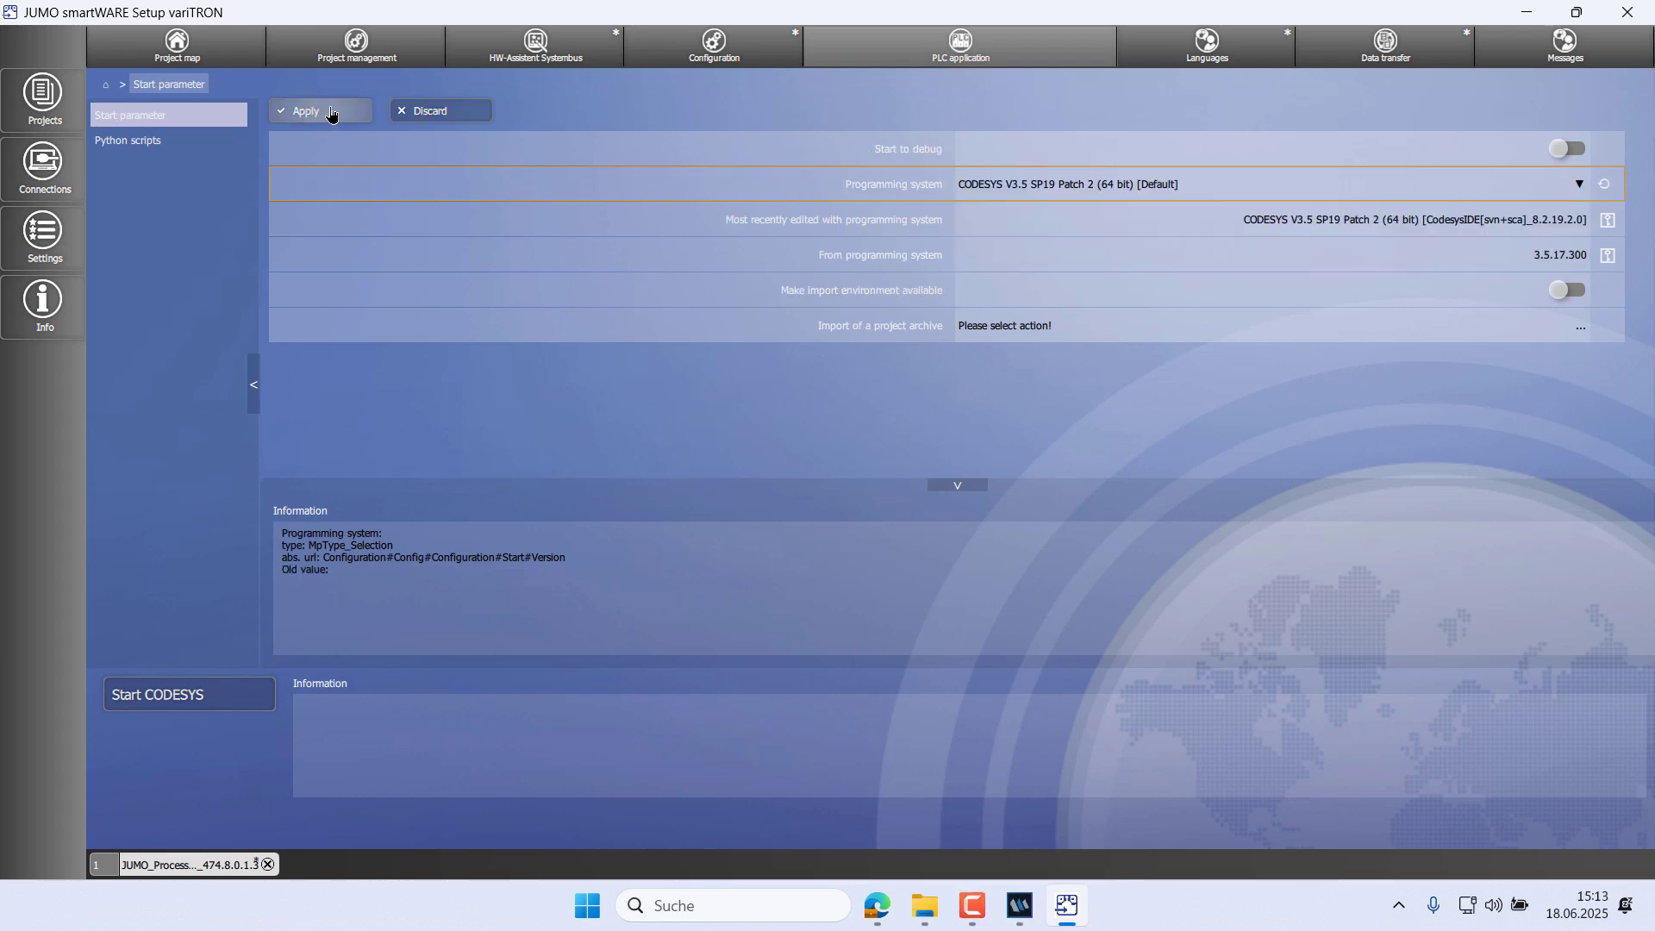
left_click(332, 115)
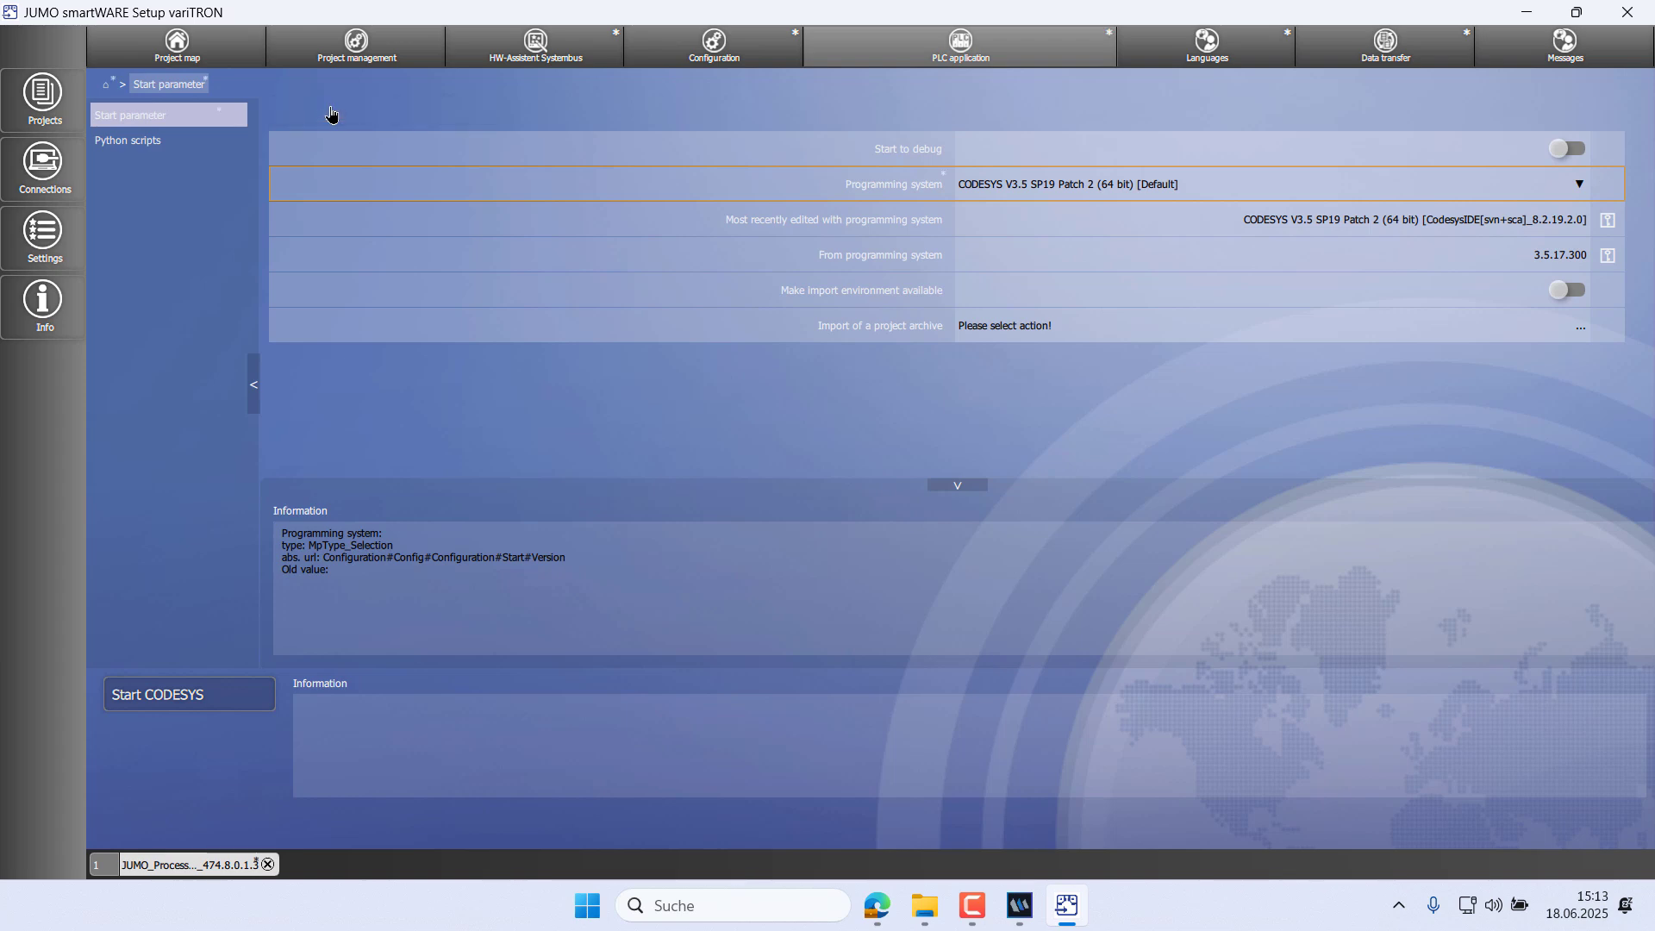
left_click(251, 701)
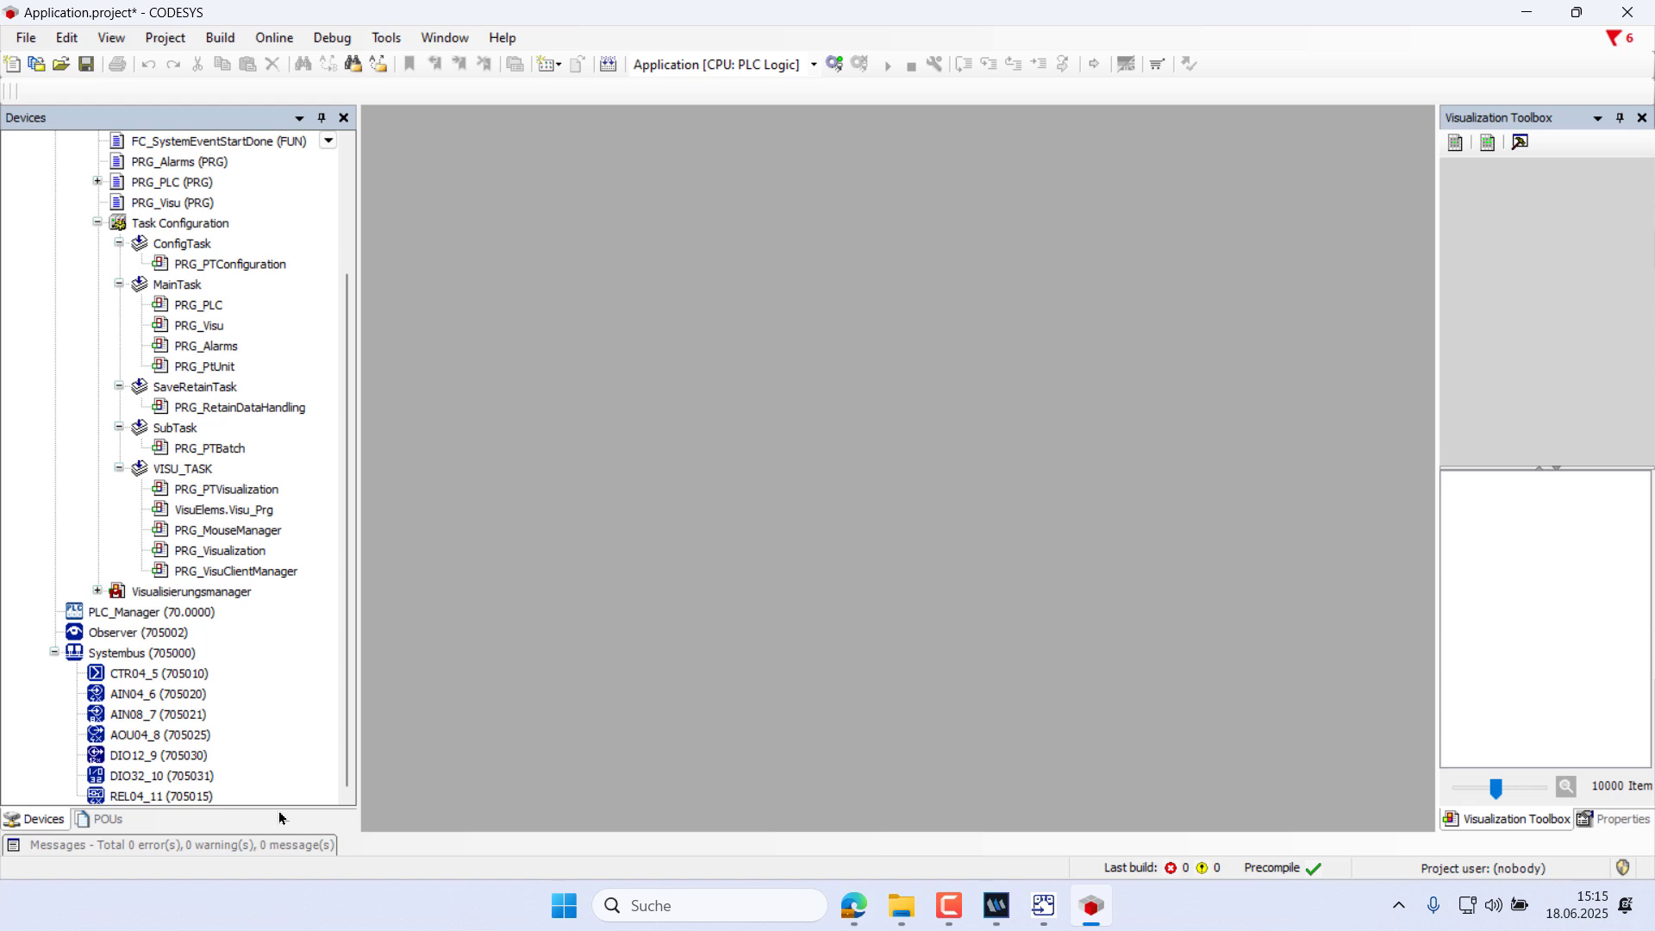
Disable the Static Analysis Light checks for unused variables, overlapping memory areas, multiple output writes, multiple identifier uses and temporary FunctionBlock instances in the project settings
left_click(168, 38)
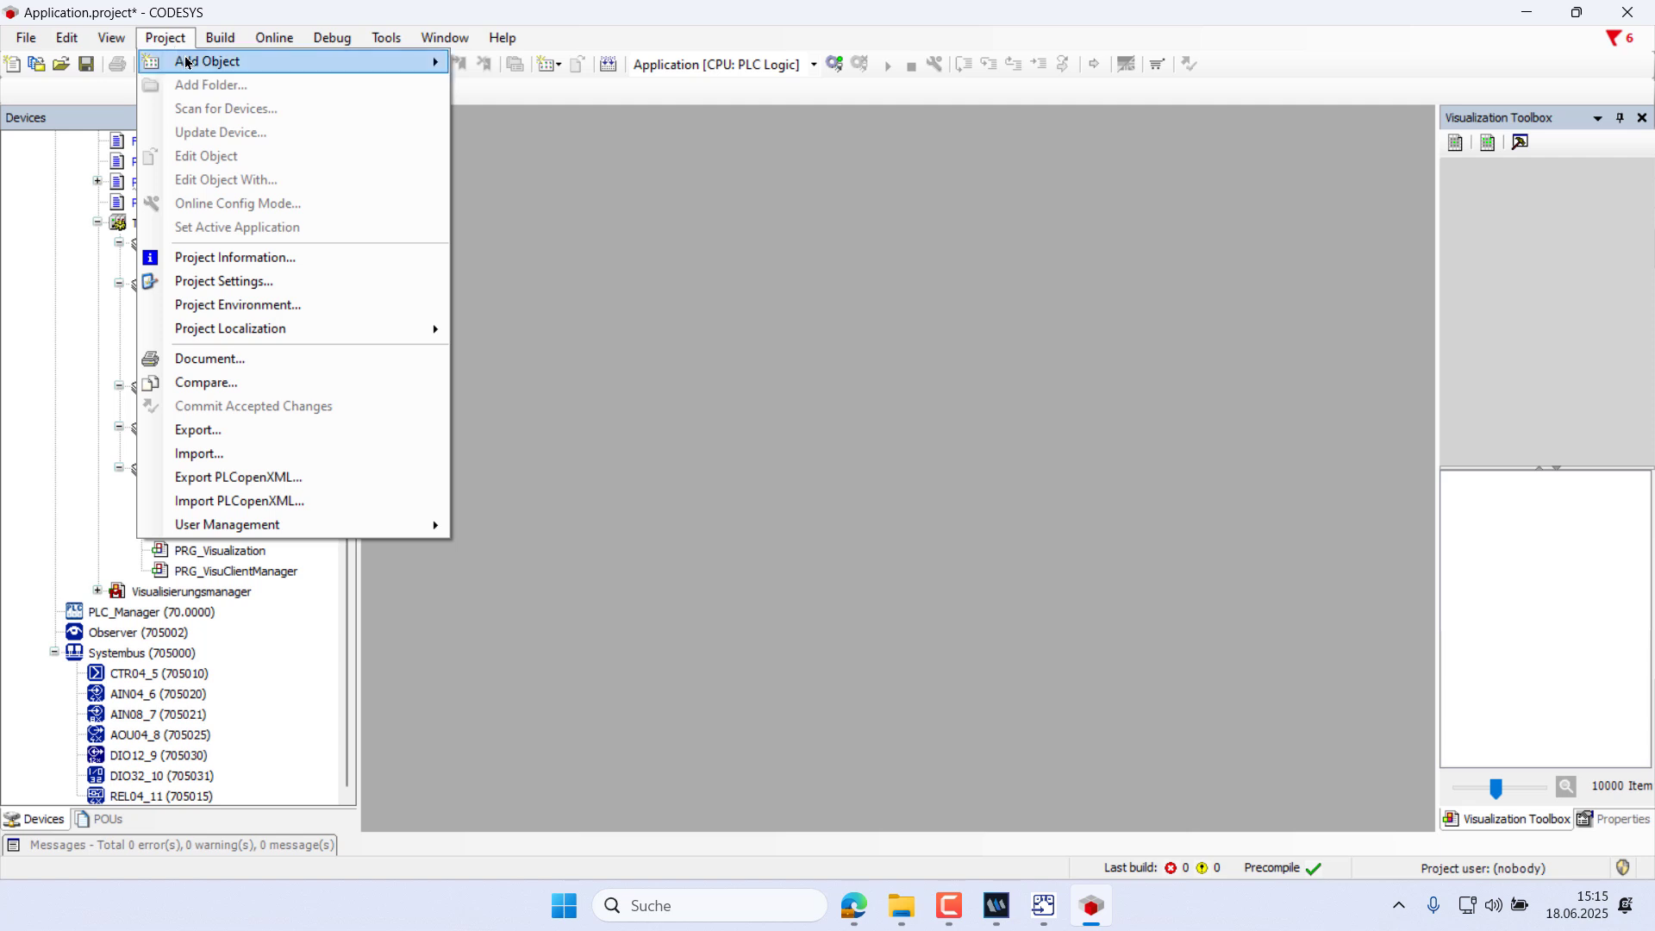
left_click(257, 286)
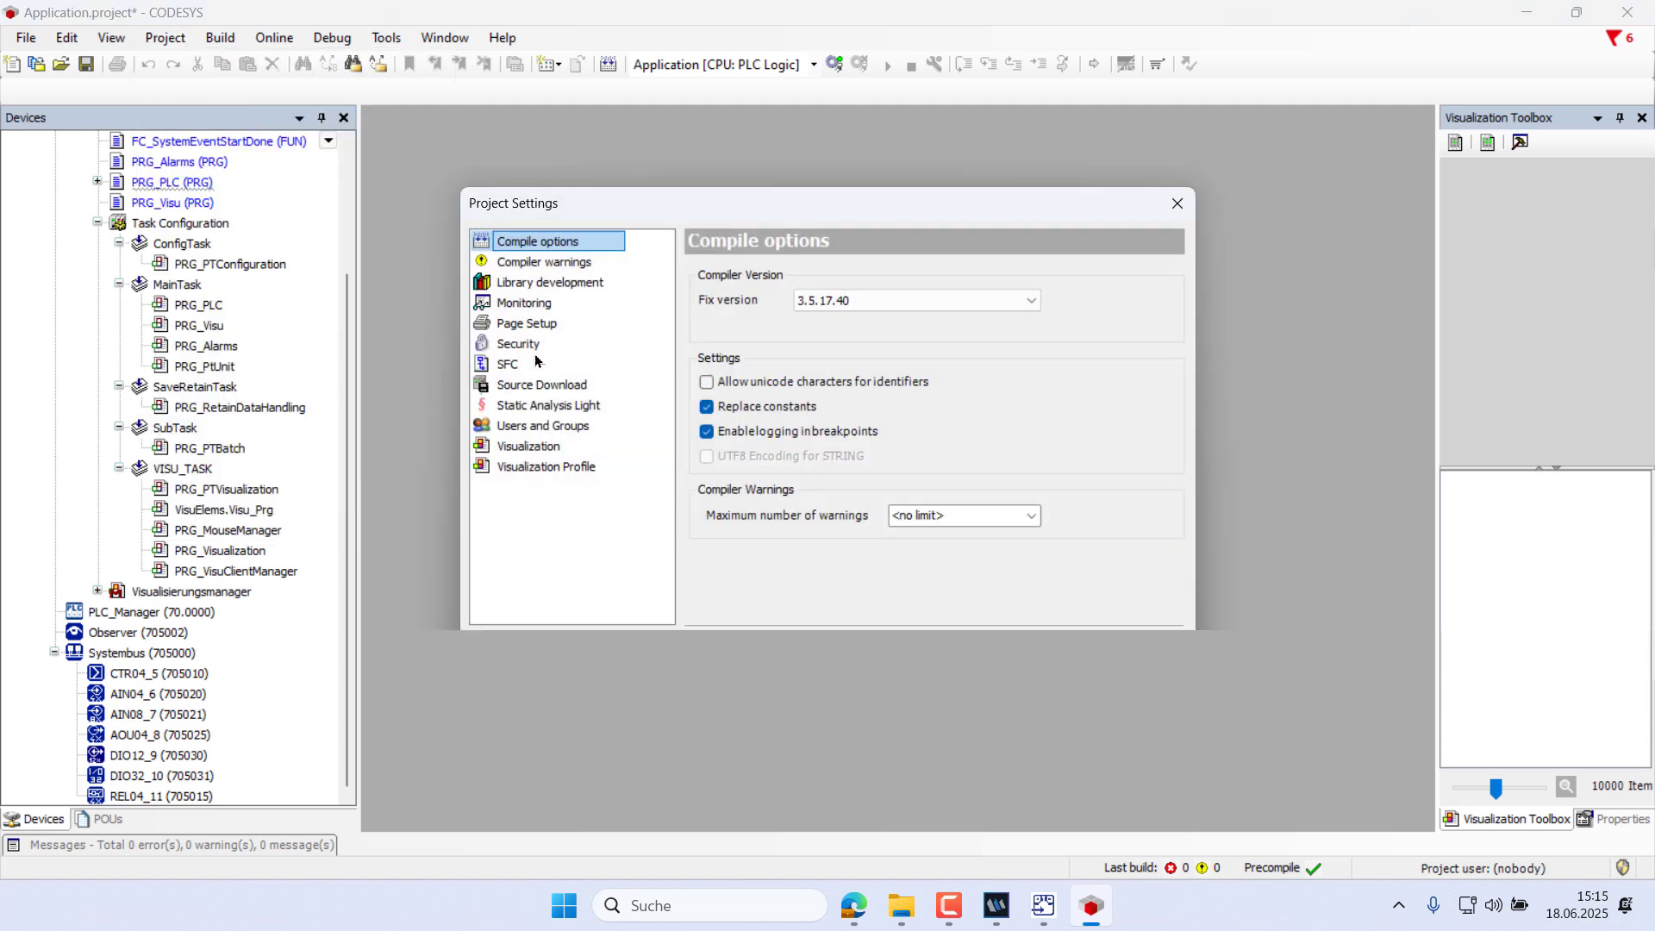
left_click(507, 405)
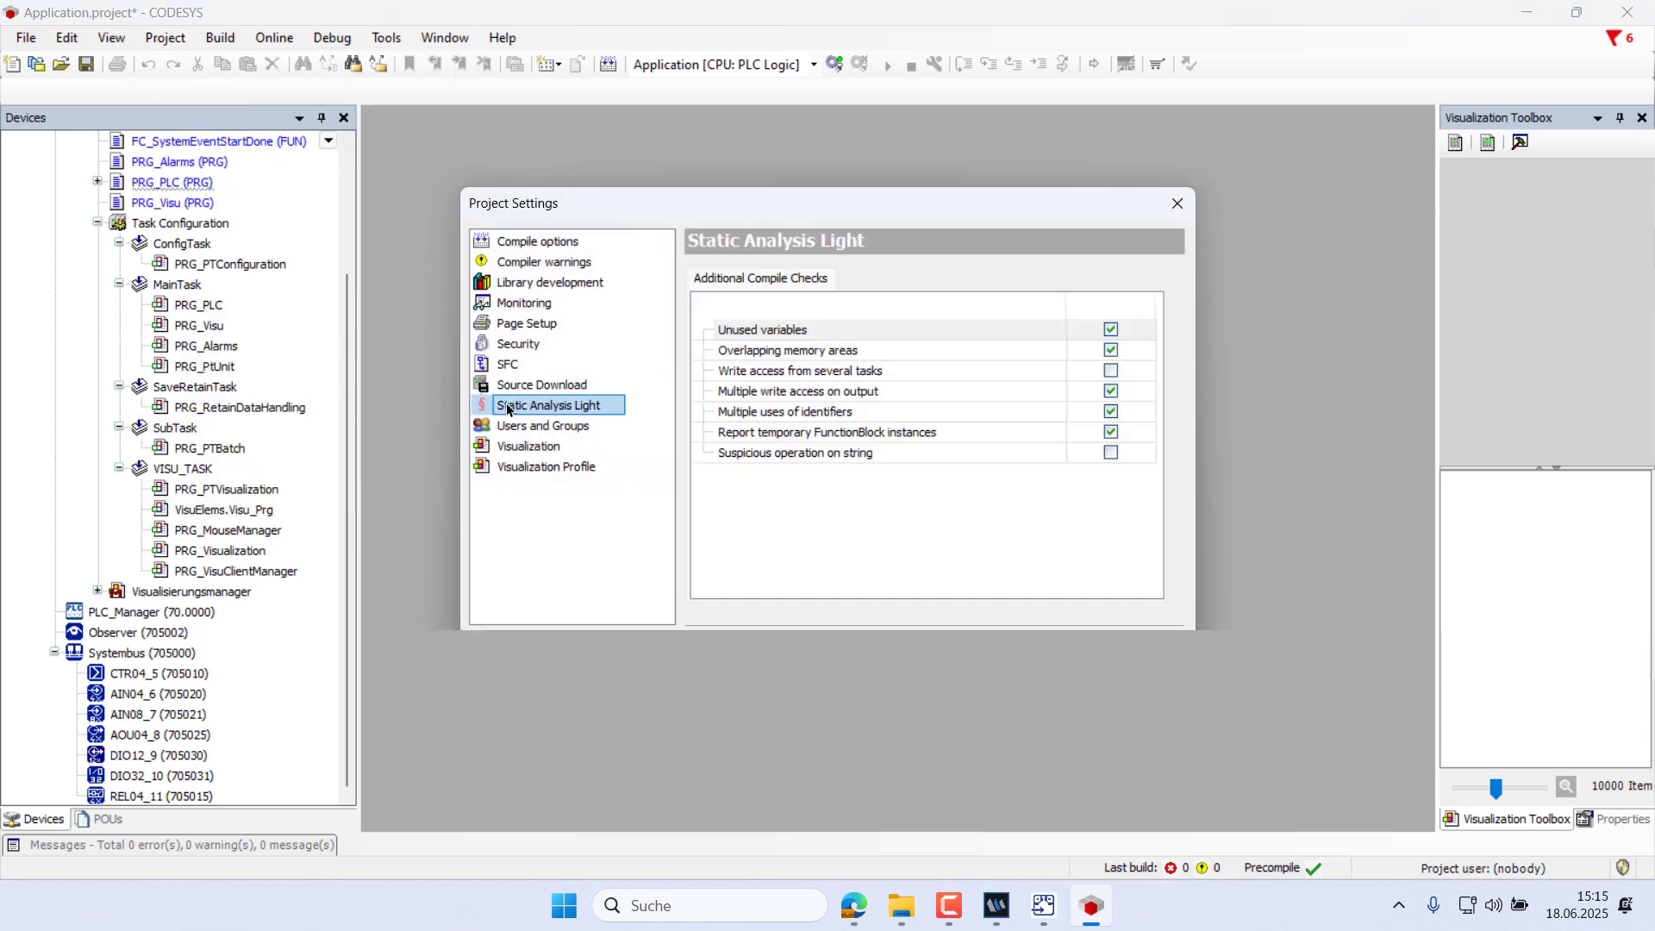
left_click(1109, 349)
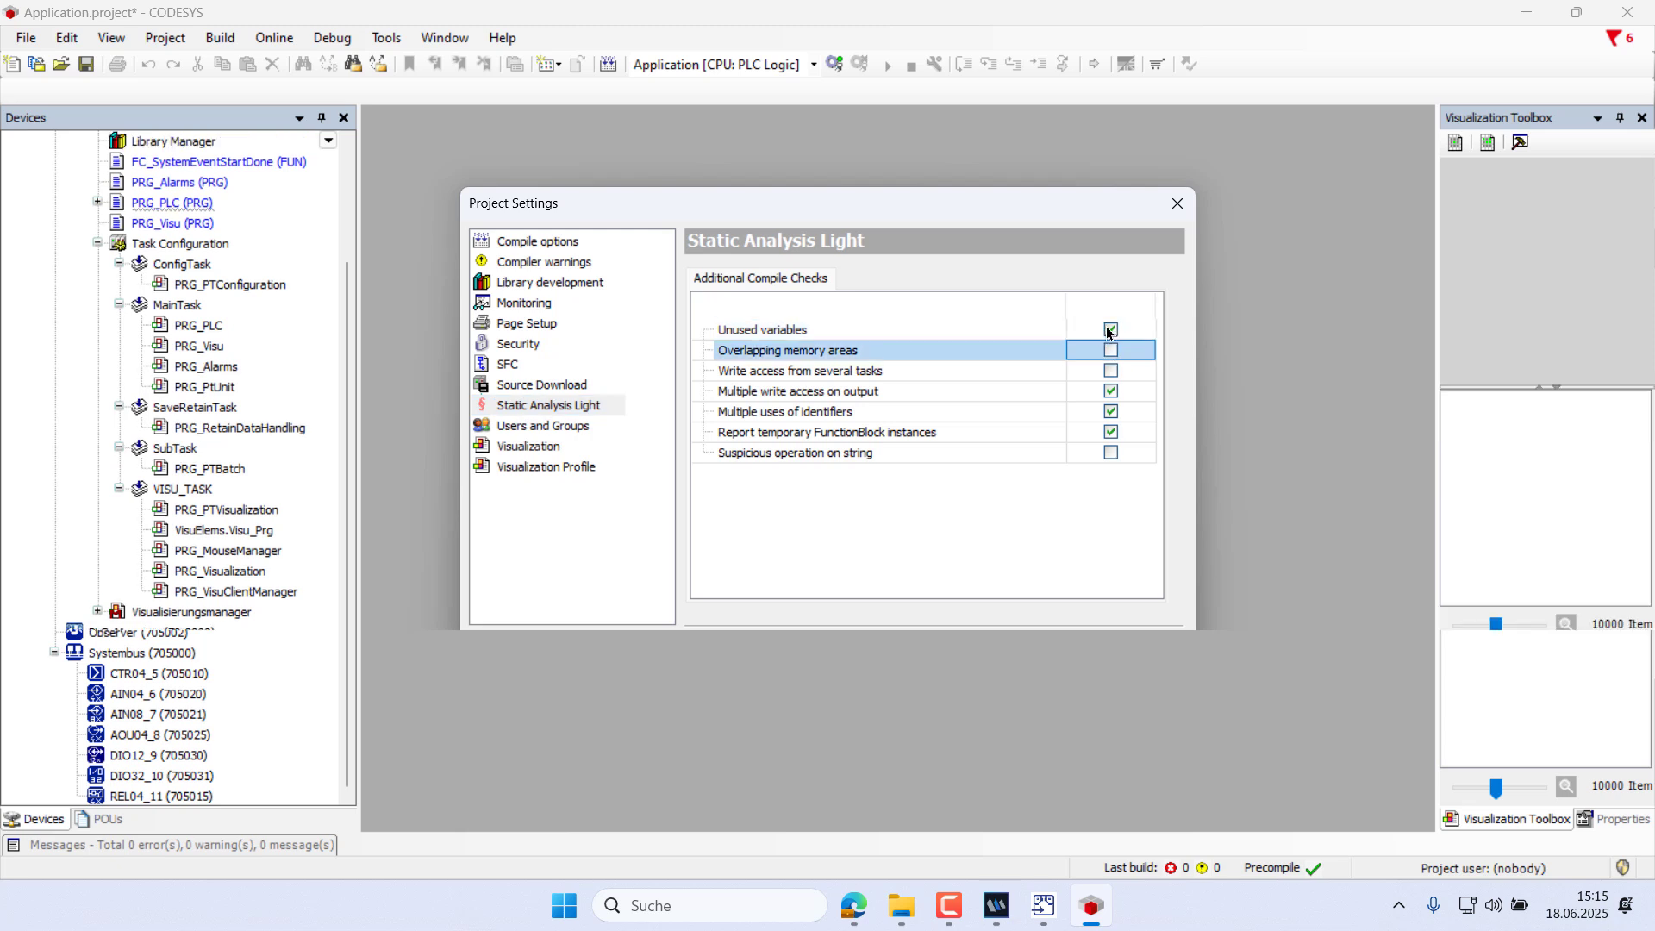
left_click(1102, 328)
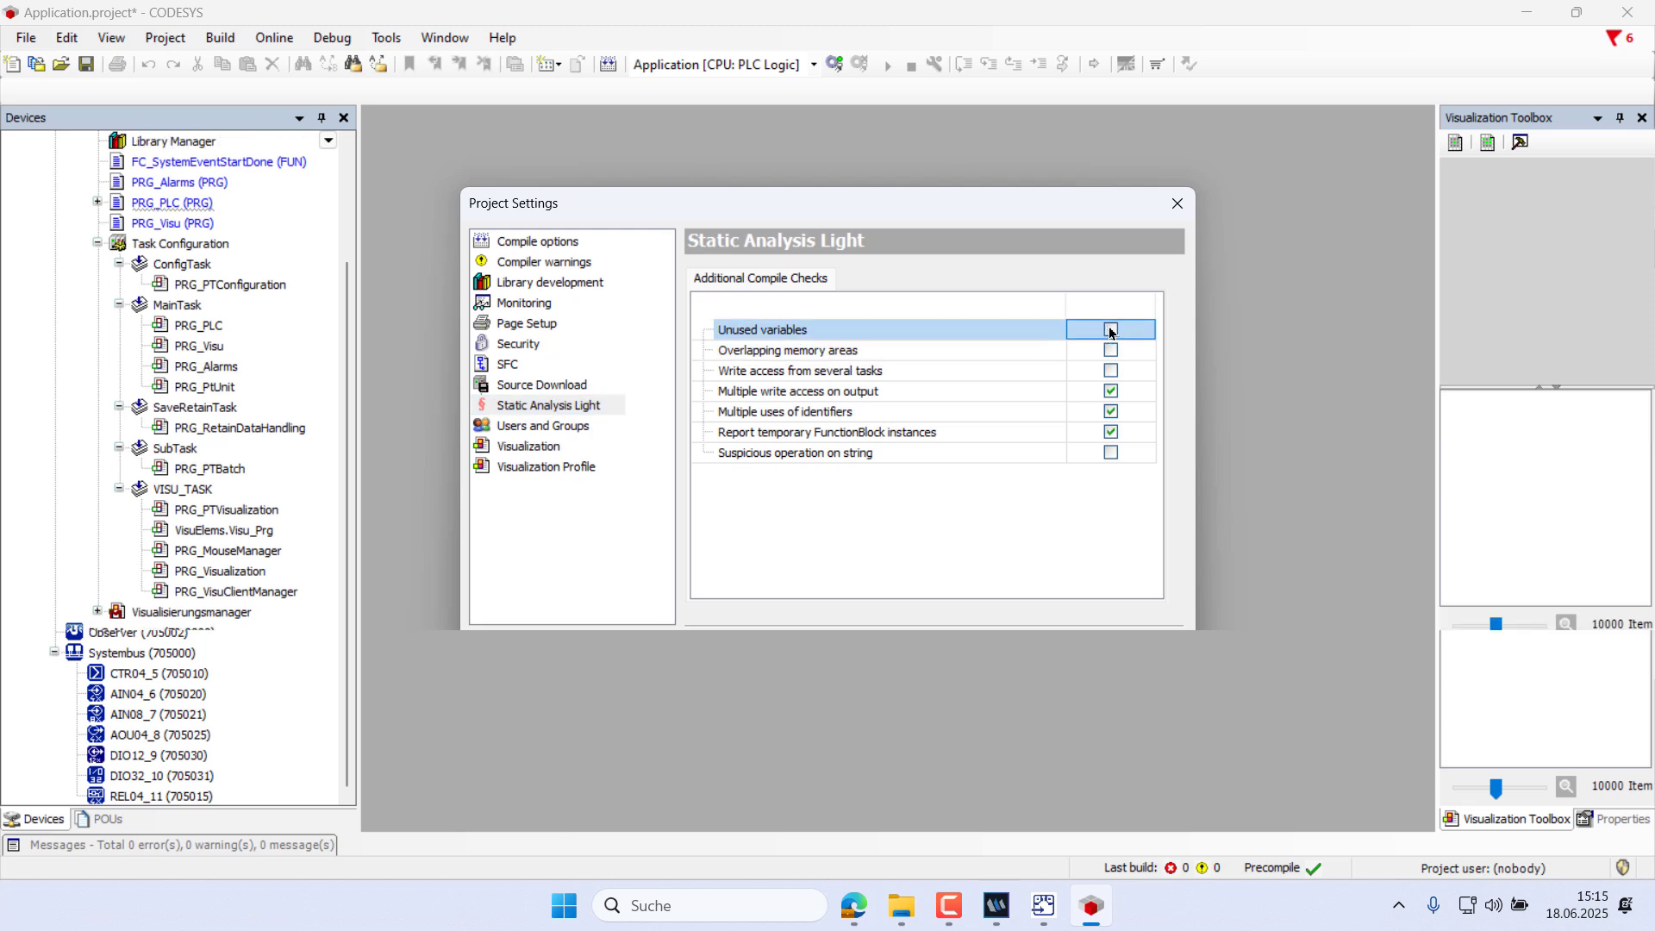
left_click(1109, 392)
left_click(1111, 411)
left_click(1111, 431)
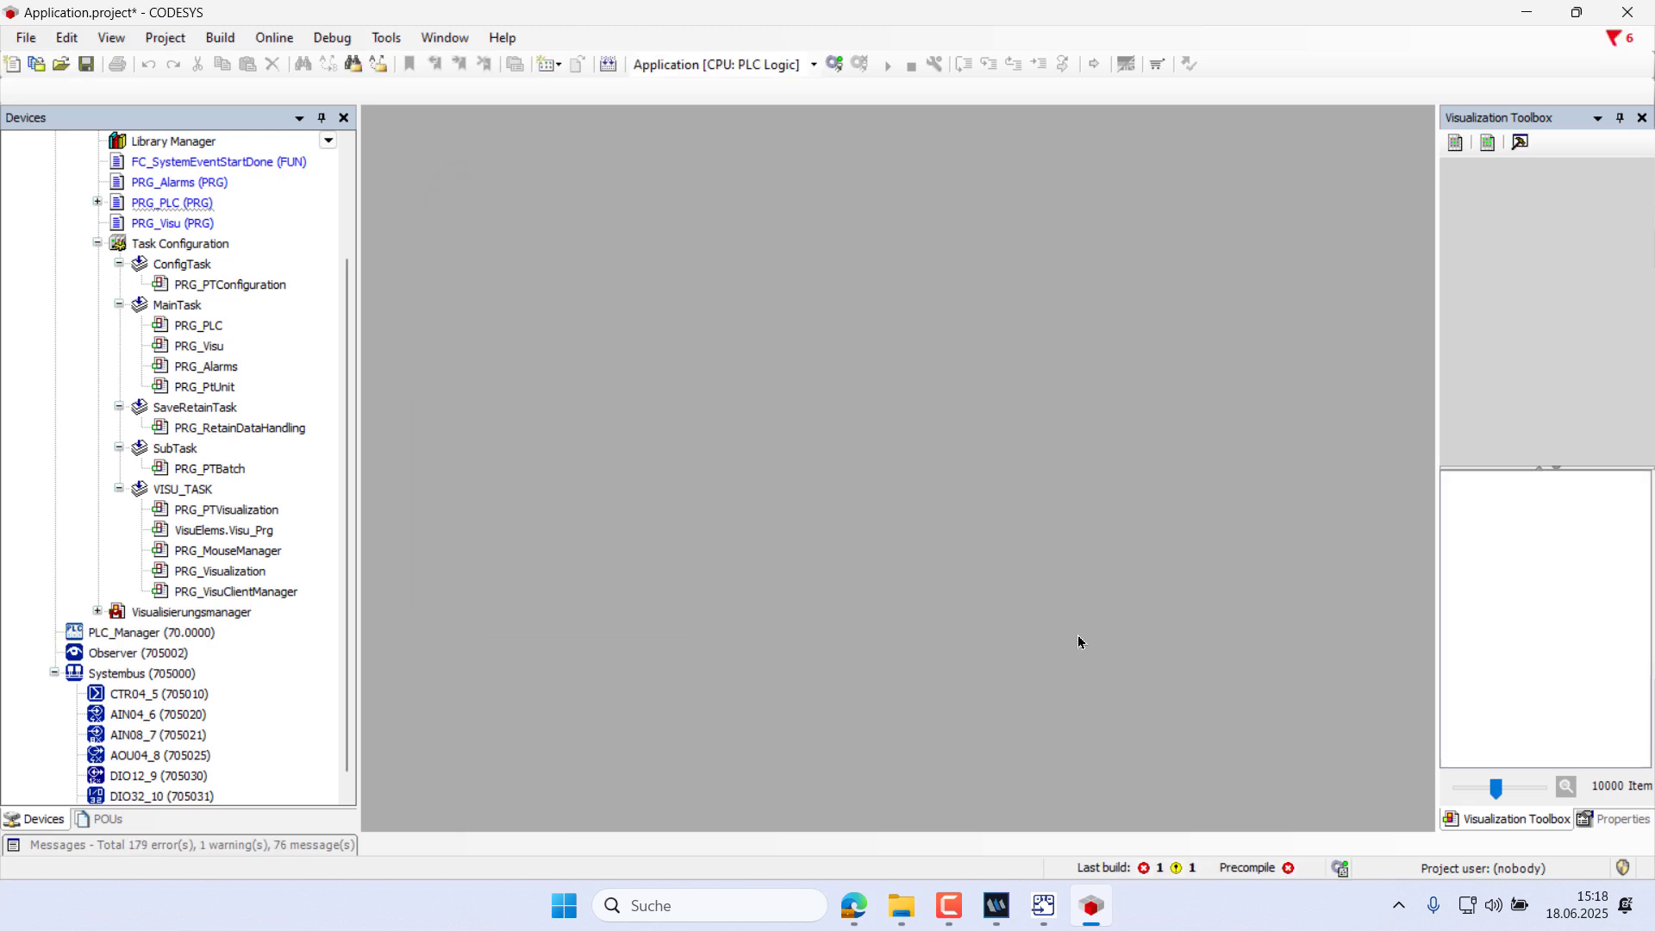
Build the application and check the build messages for errors
left_click(231, 39)
left_click(278, 61)
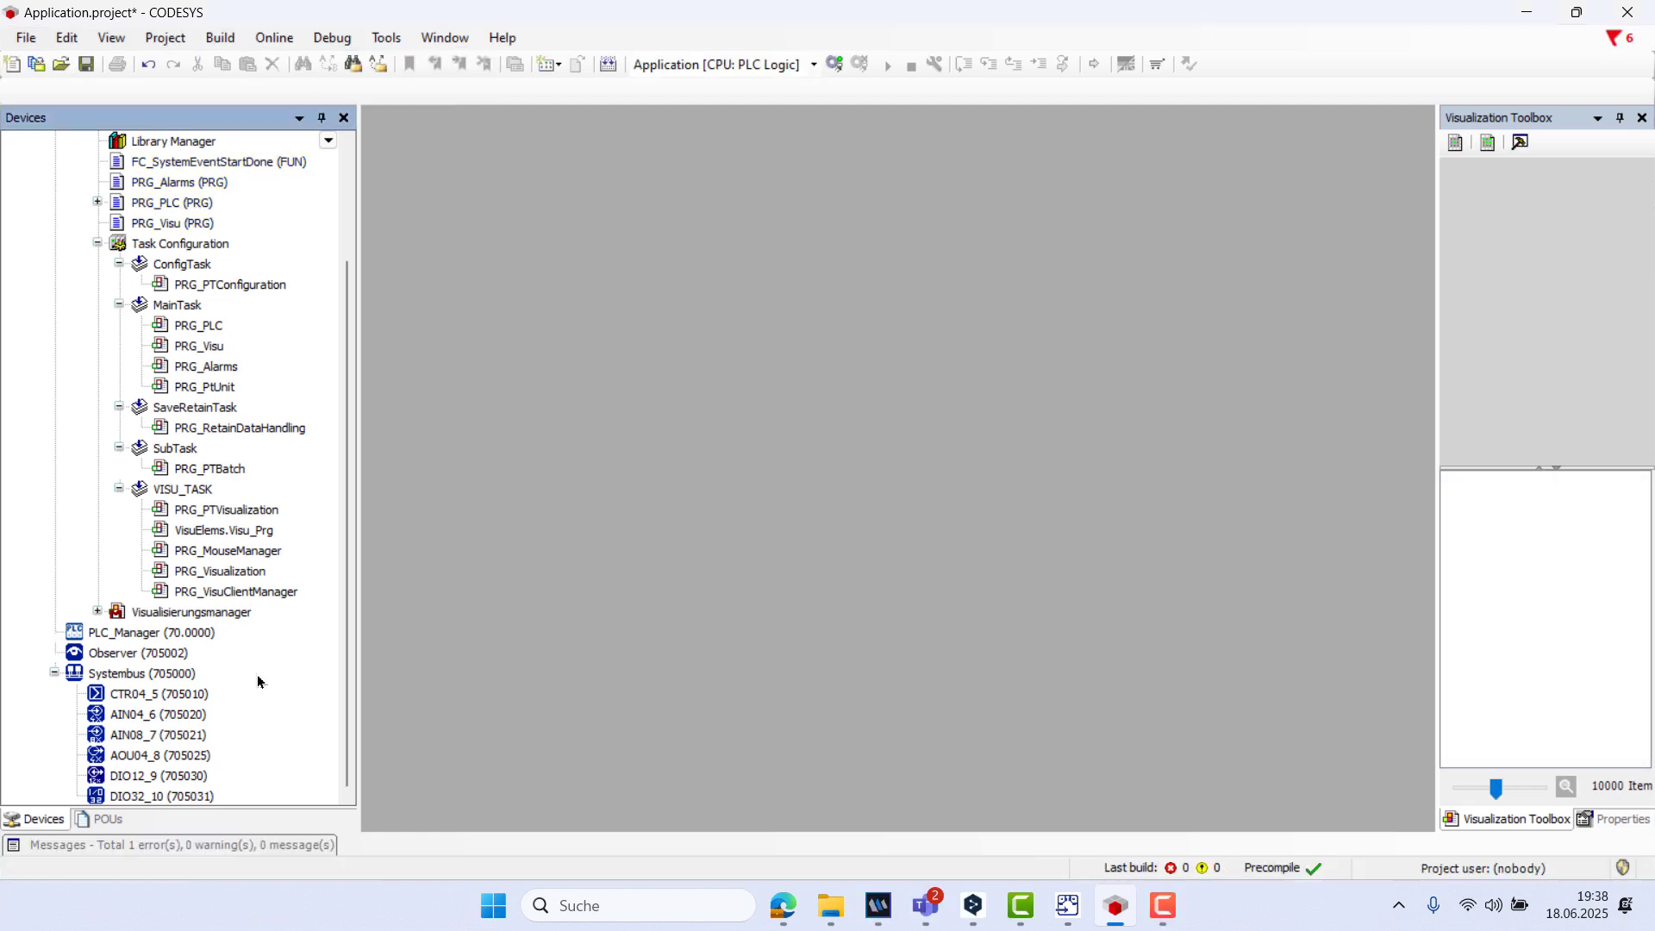
left_click(288, 841)
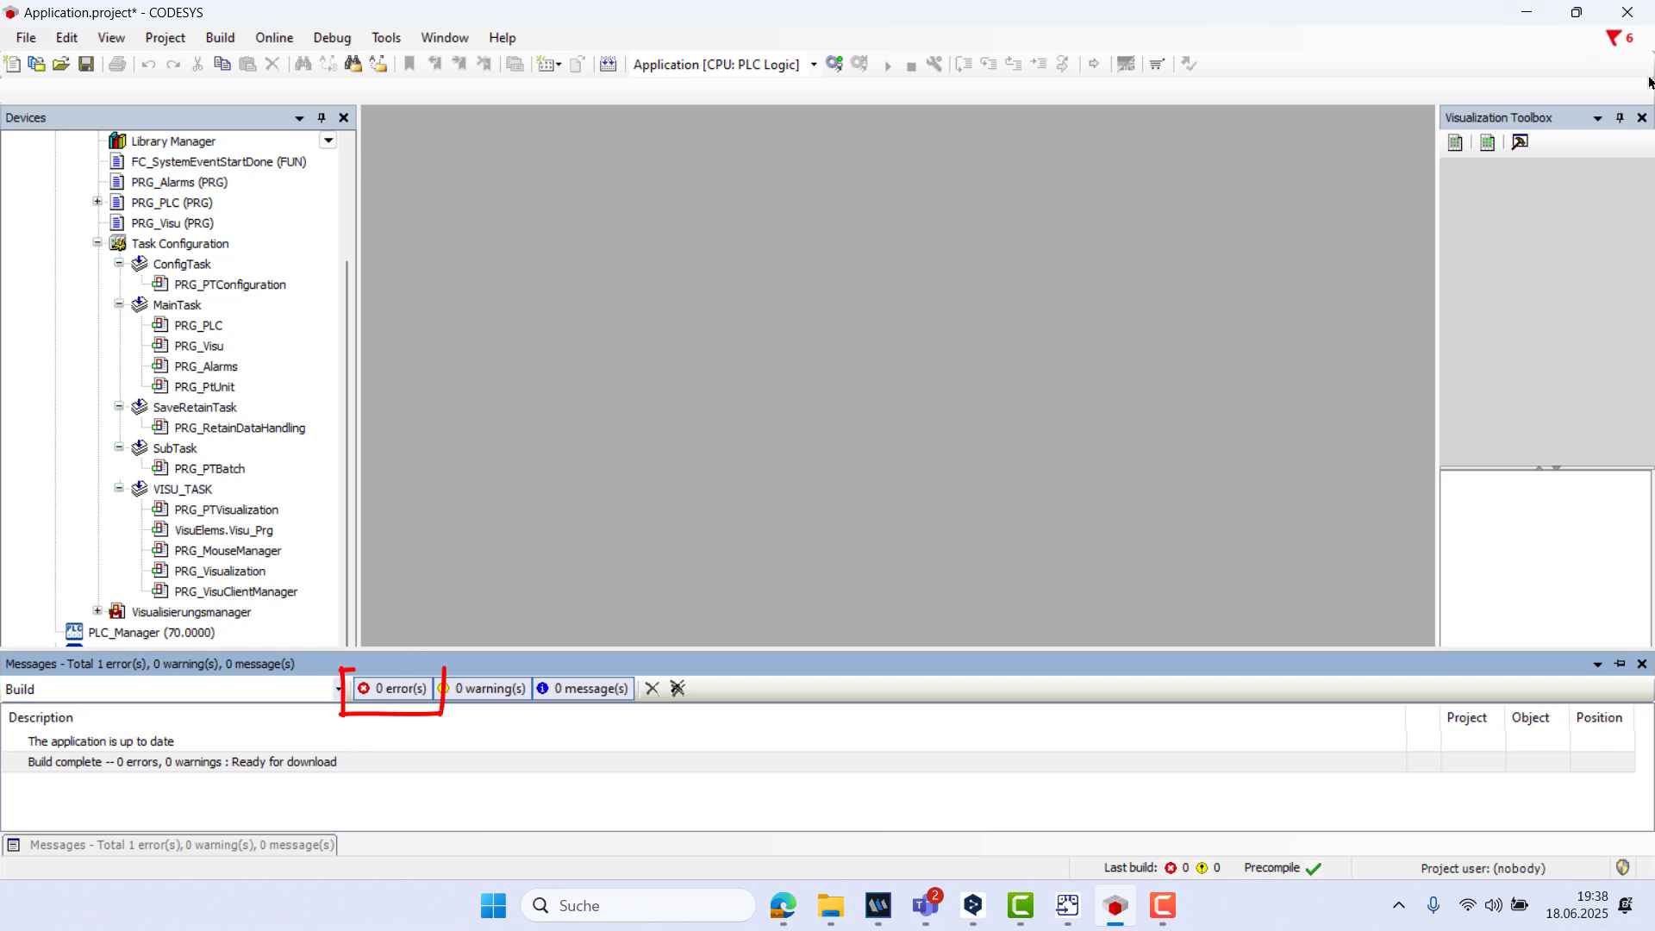
Close CODESYS and apply the transfer of its new data to the smartWARE Setup project
left_click(1620, 15)
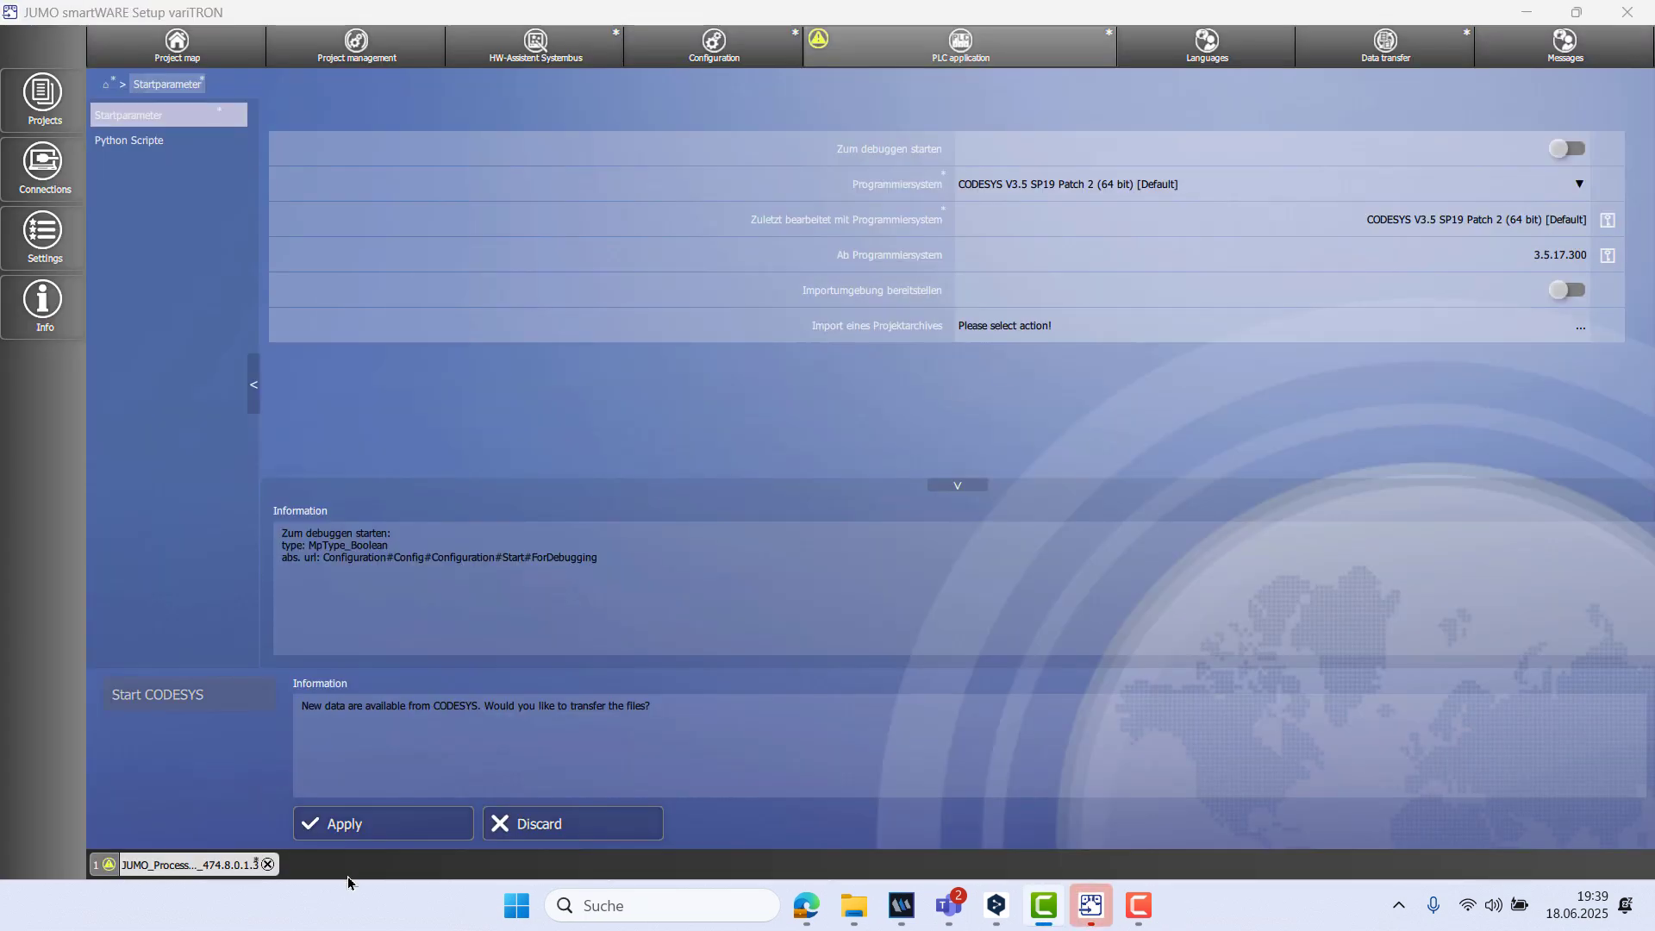
left_click(362, 825)
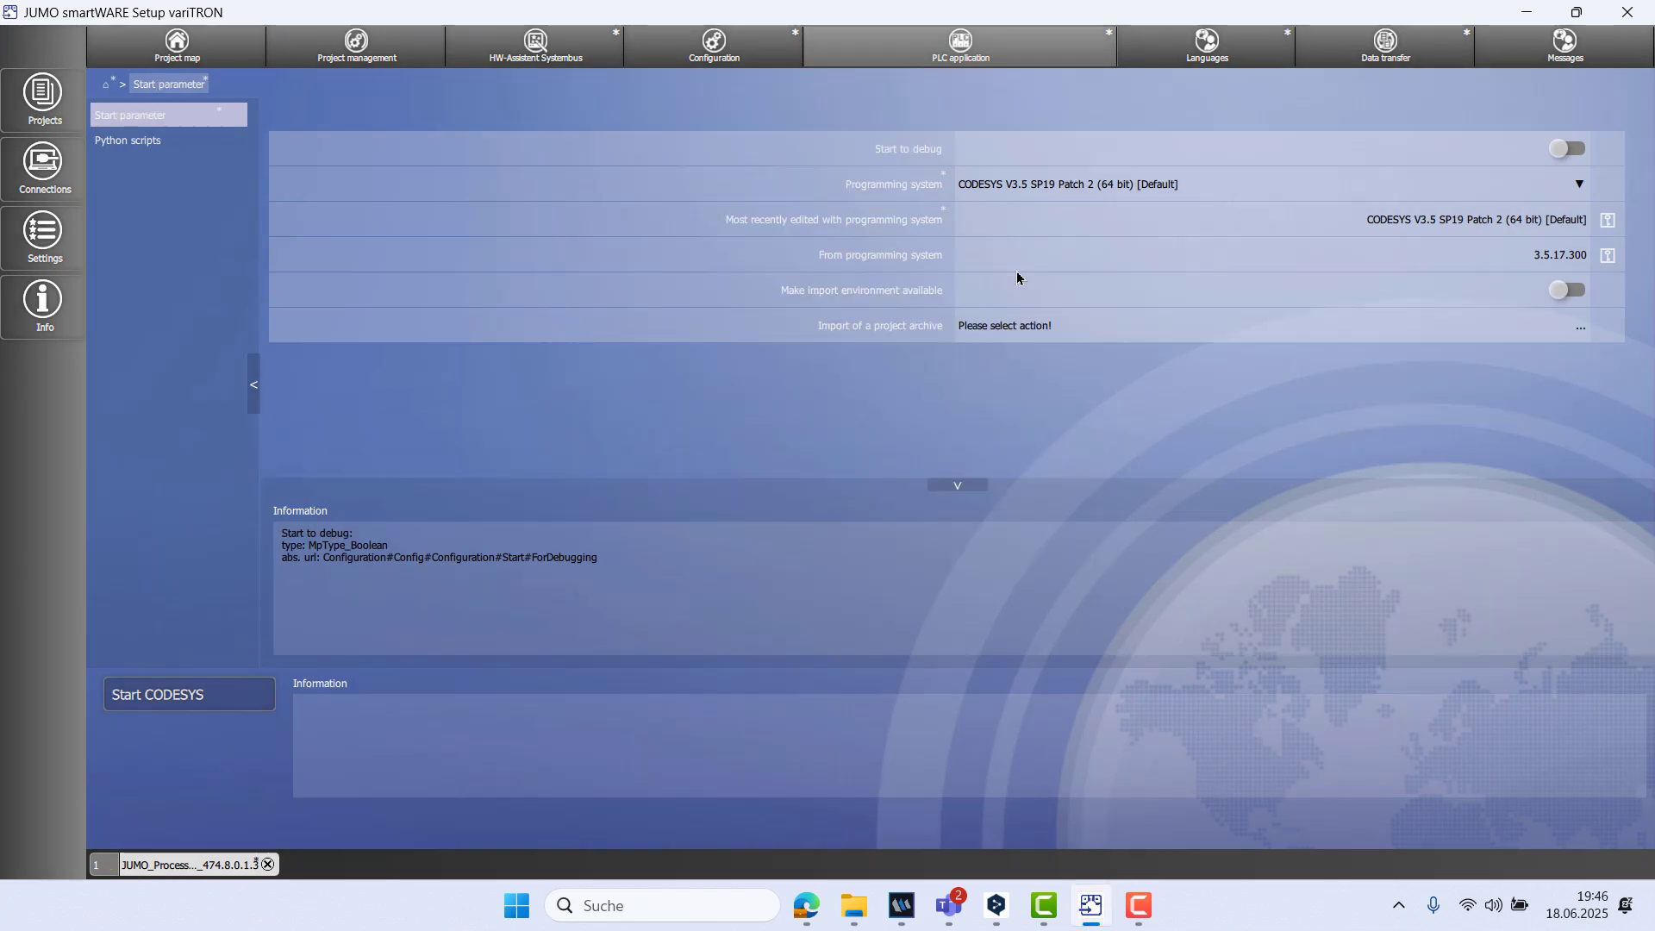
Include the User management data package in the send/export transfer settings and apply the change
left_click(1398, 65)
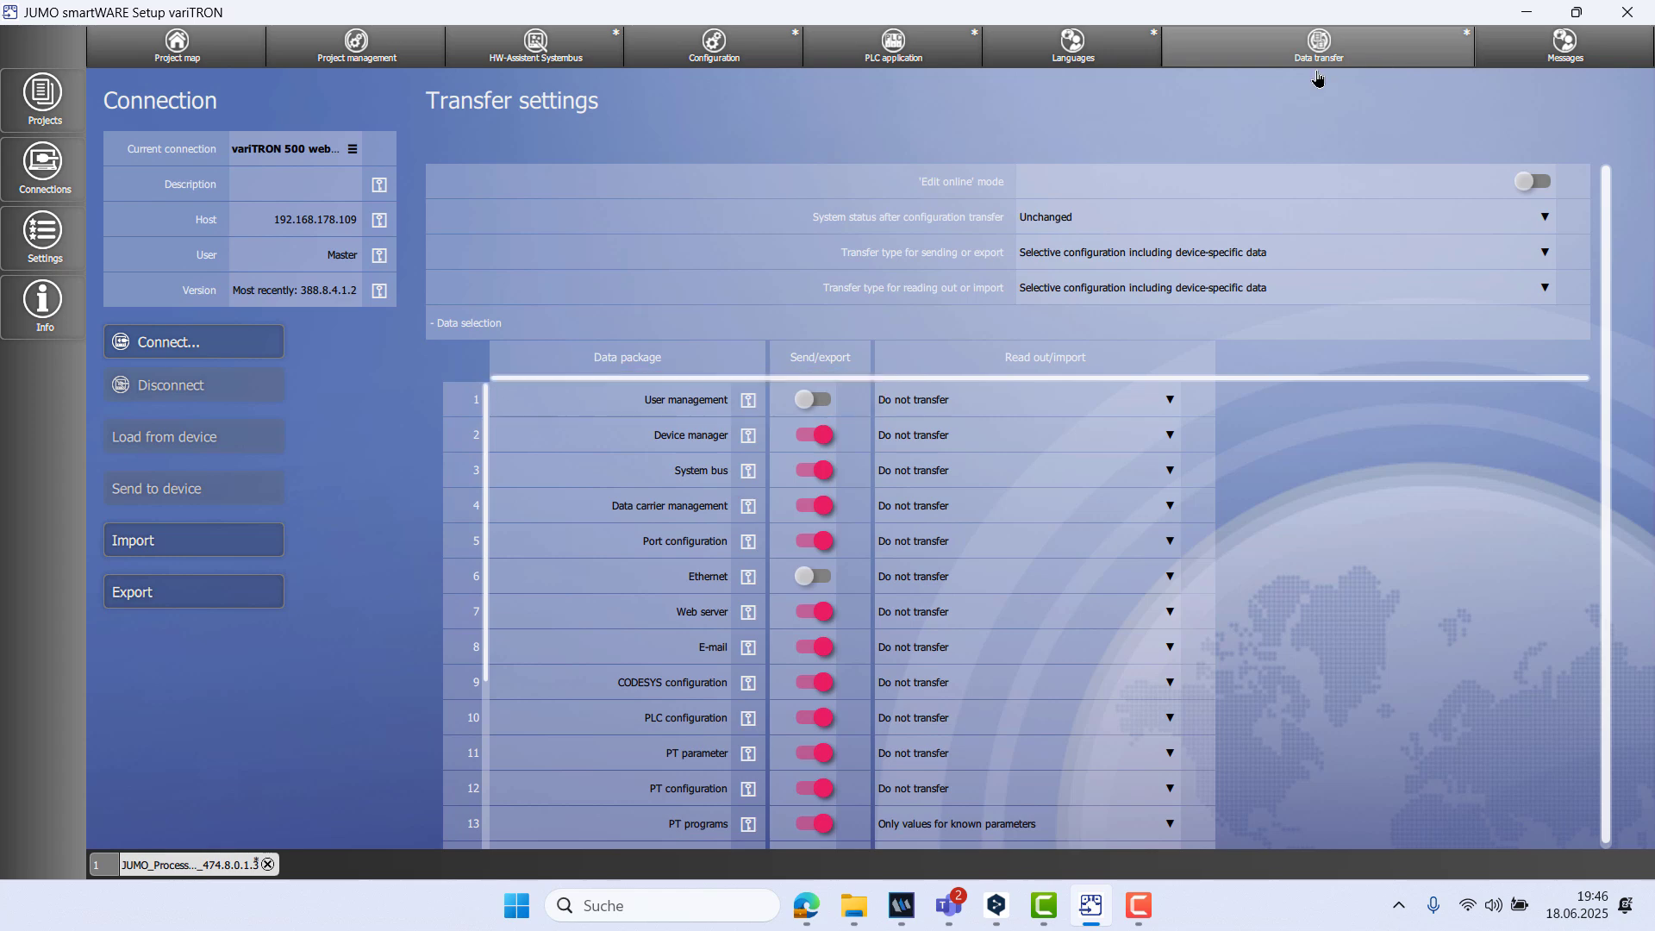
left_click(830, 406)
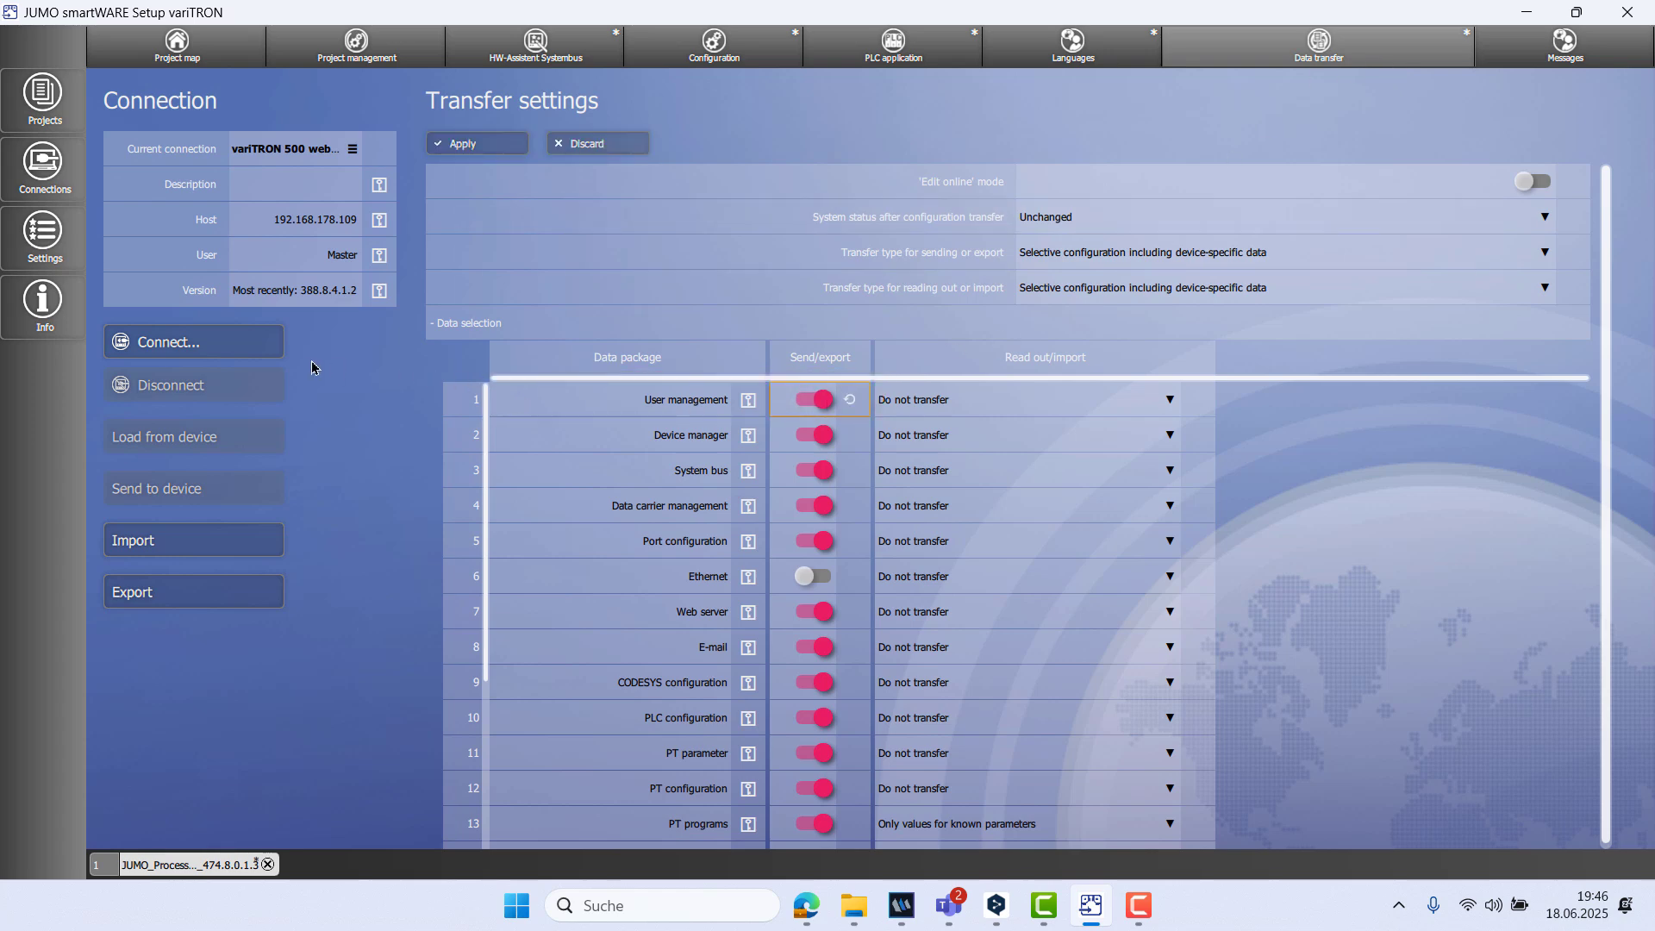
left_click(506, 146)
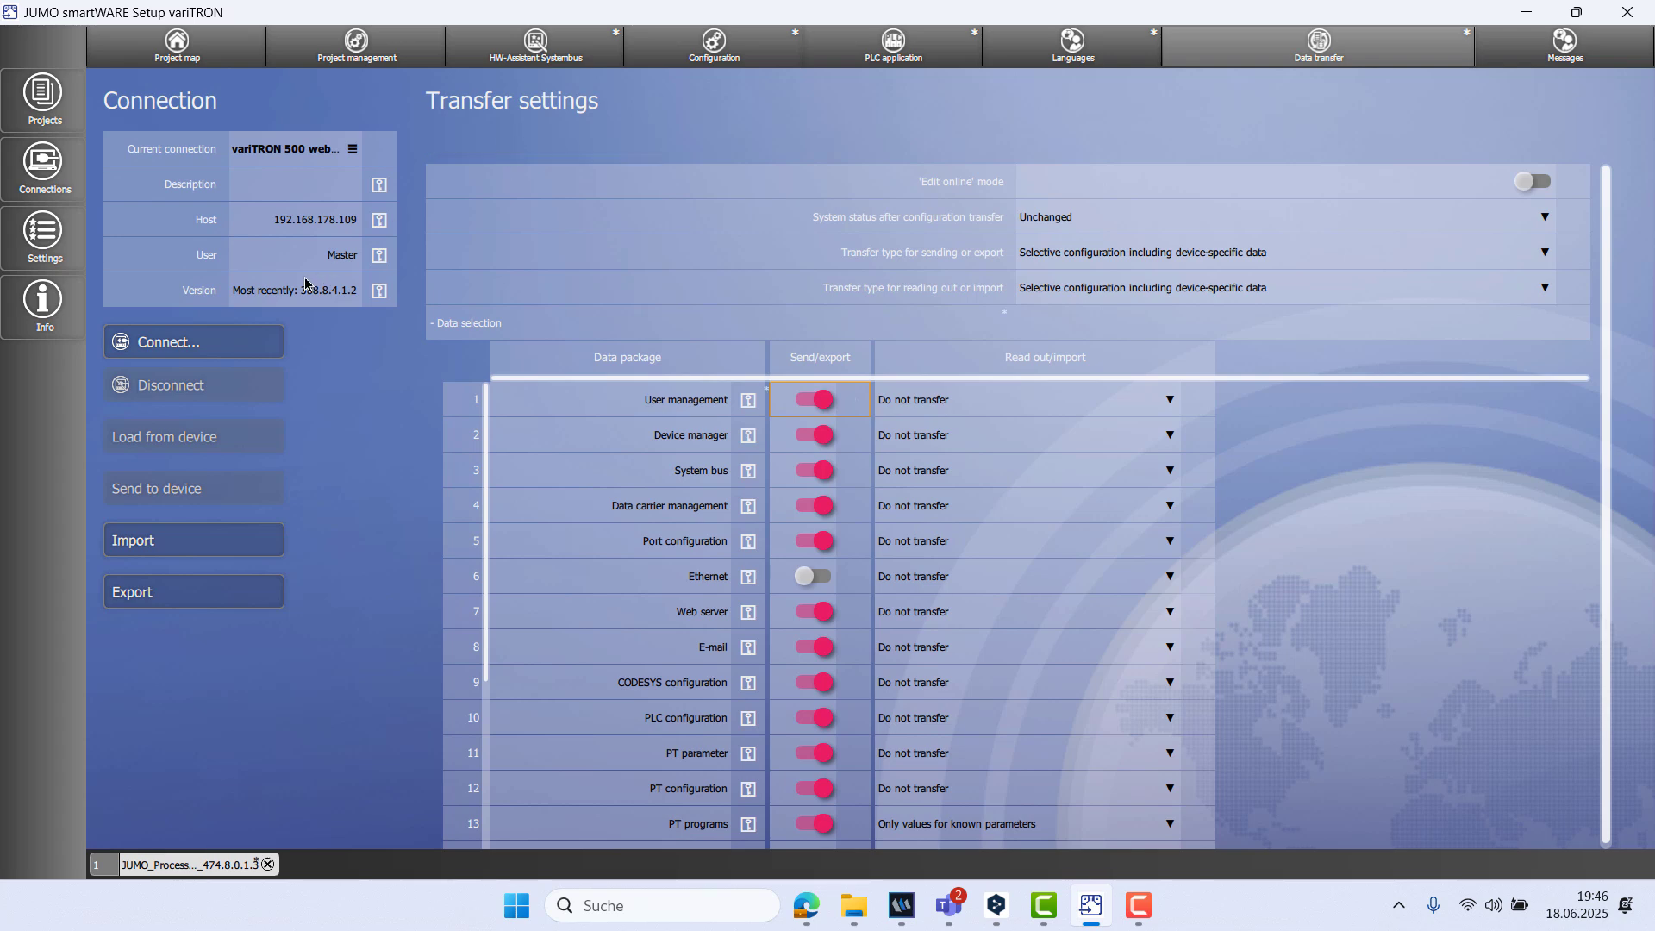
Connect to the variTRON 500 webinar device as Master and send the project configuration to it
left_click(245, 356)
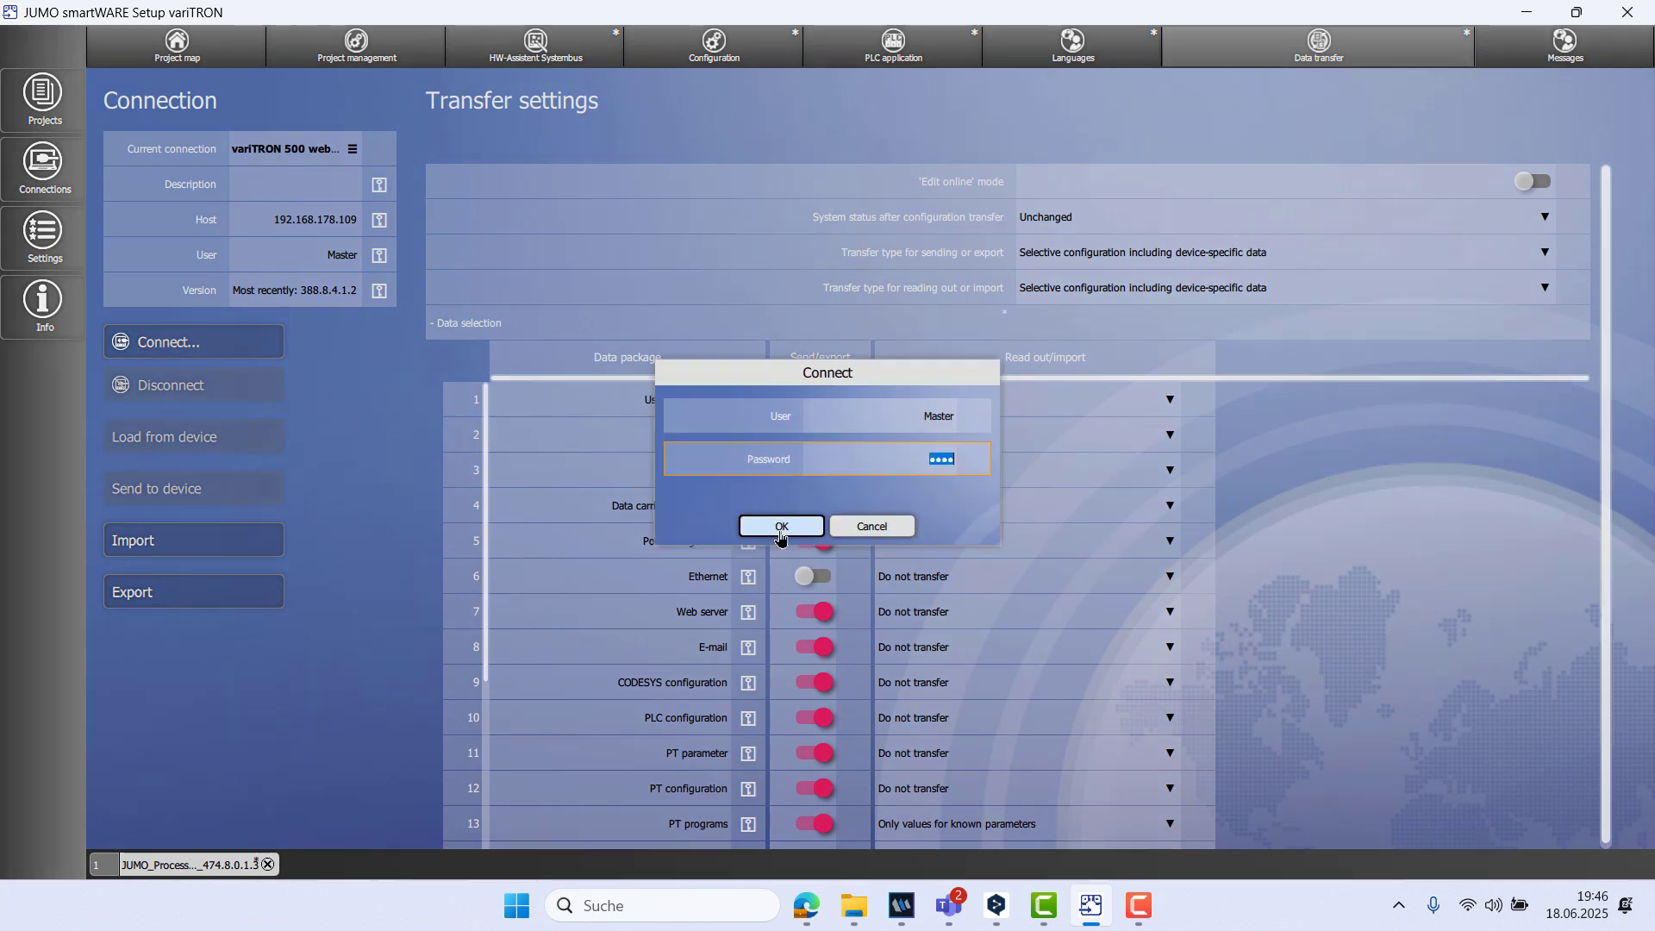
left_click(780, 531)
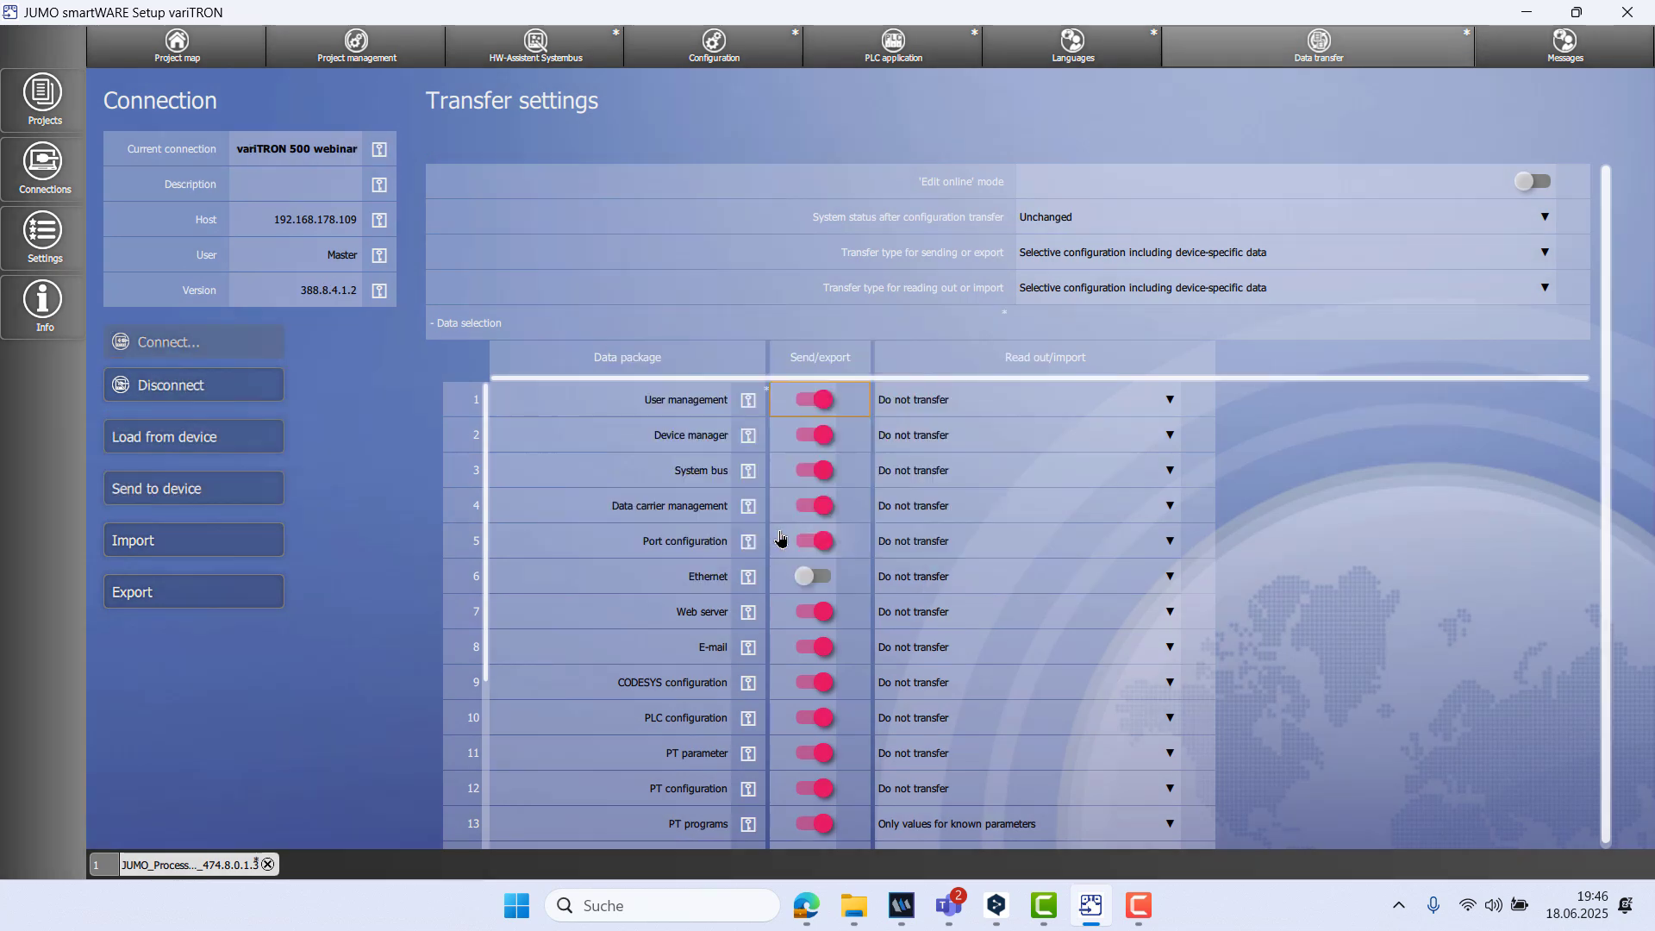
left_click(233, 496)
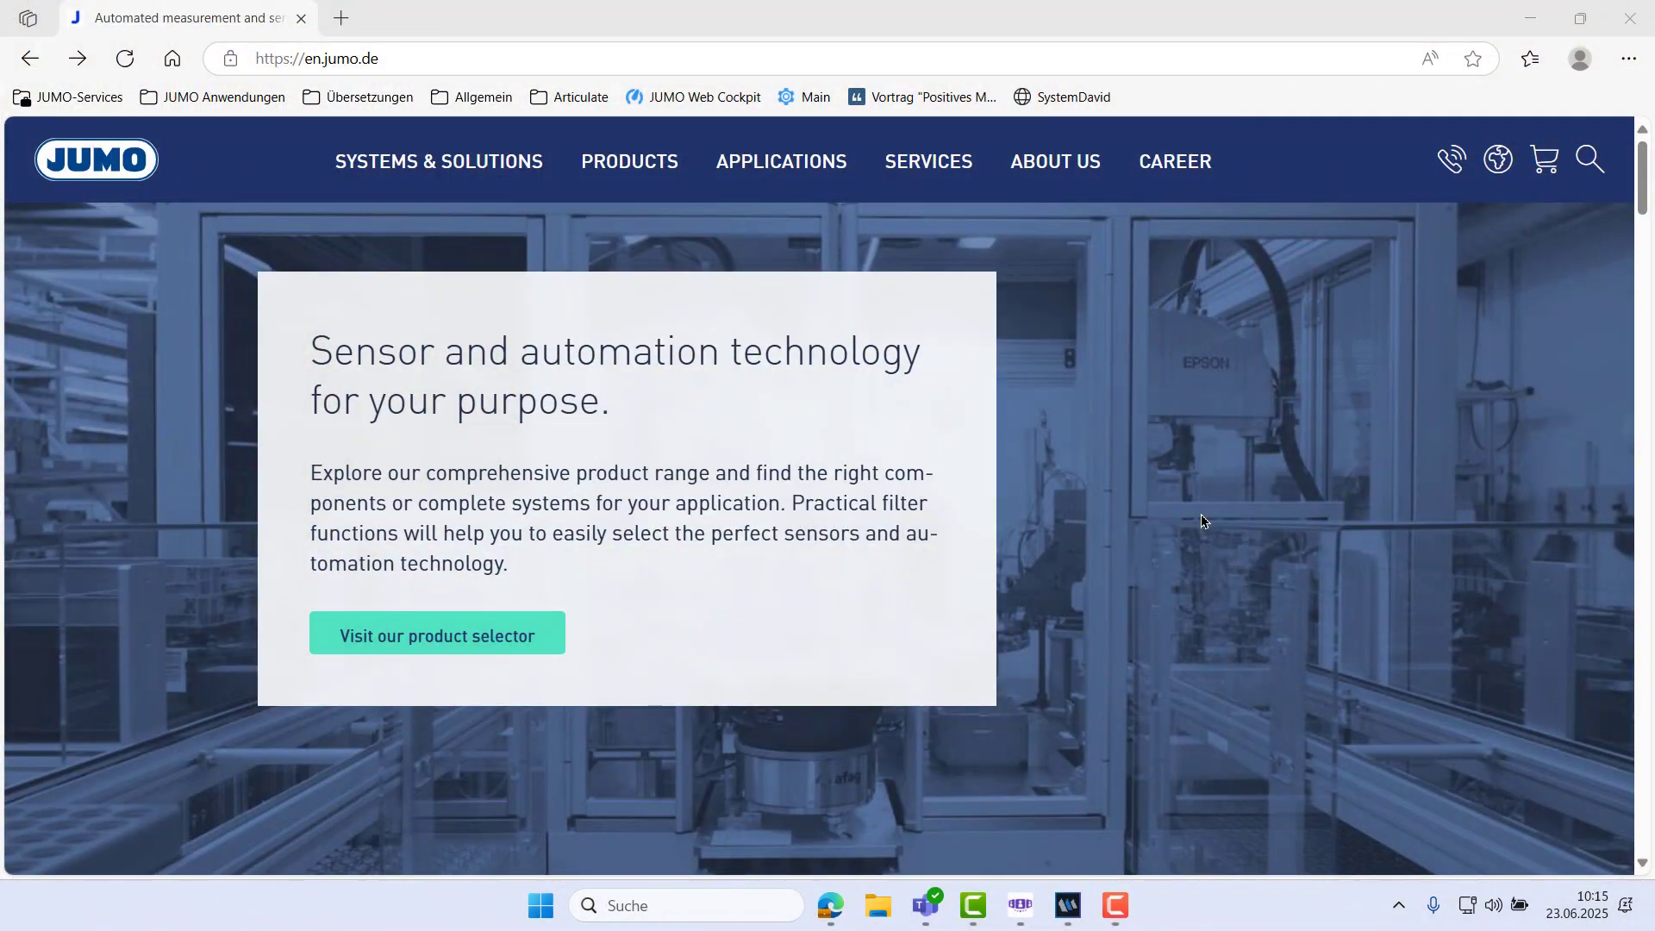
left_click(510, 53)
type("http://192.168.178.109:8080/")
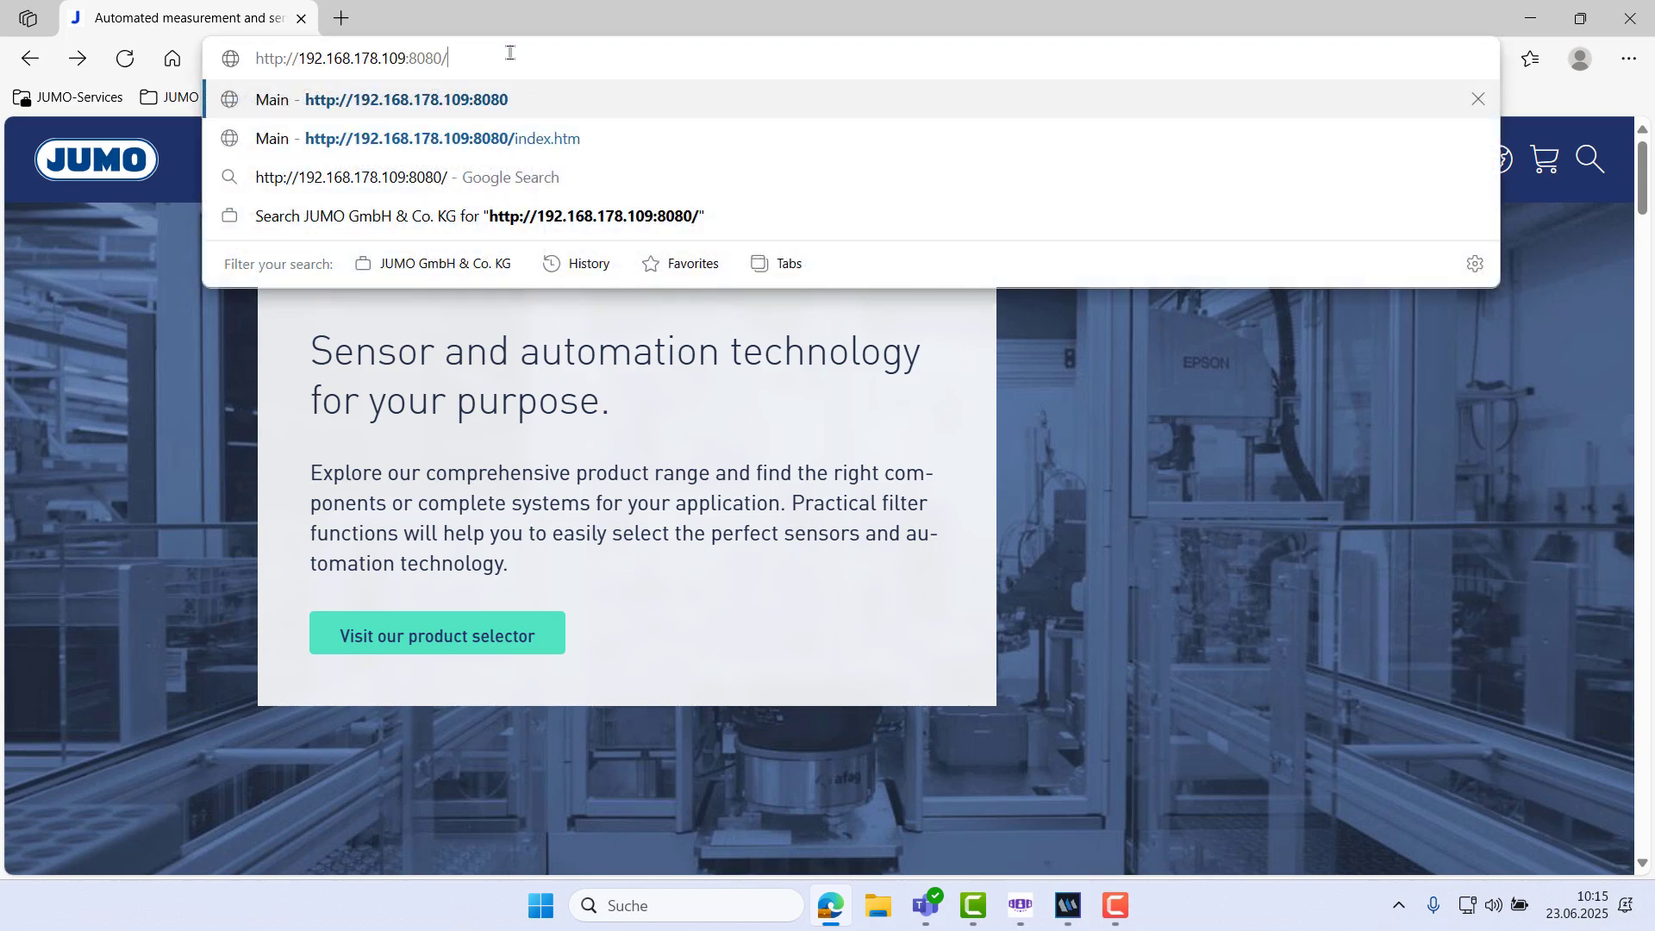
key("BackSpace")
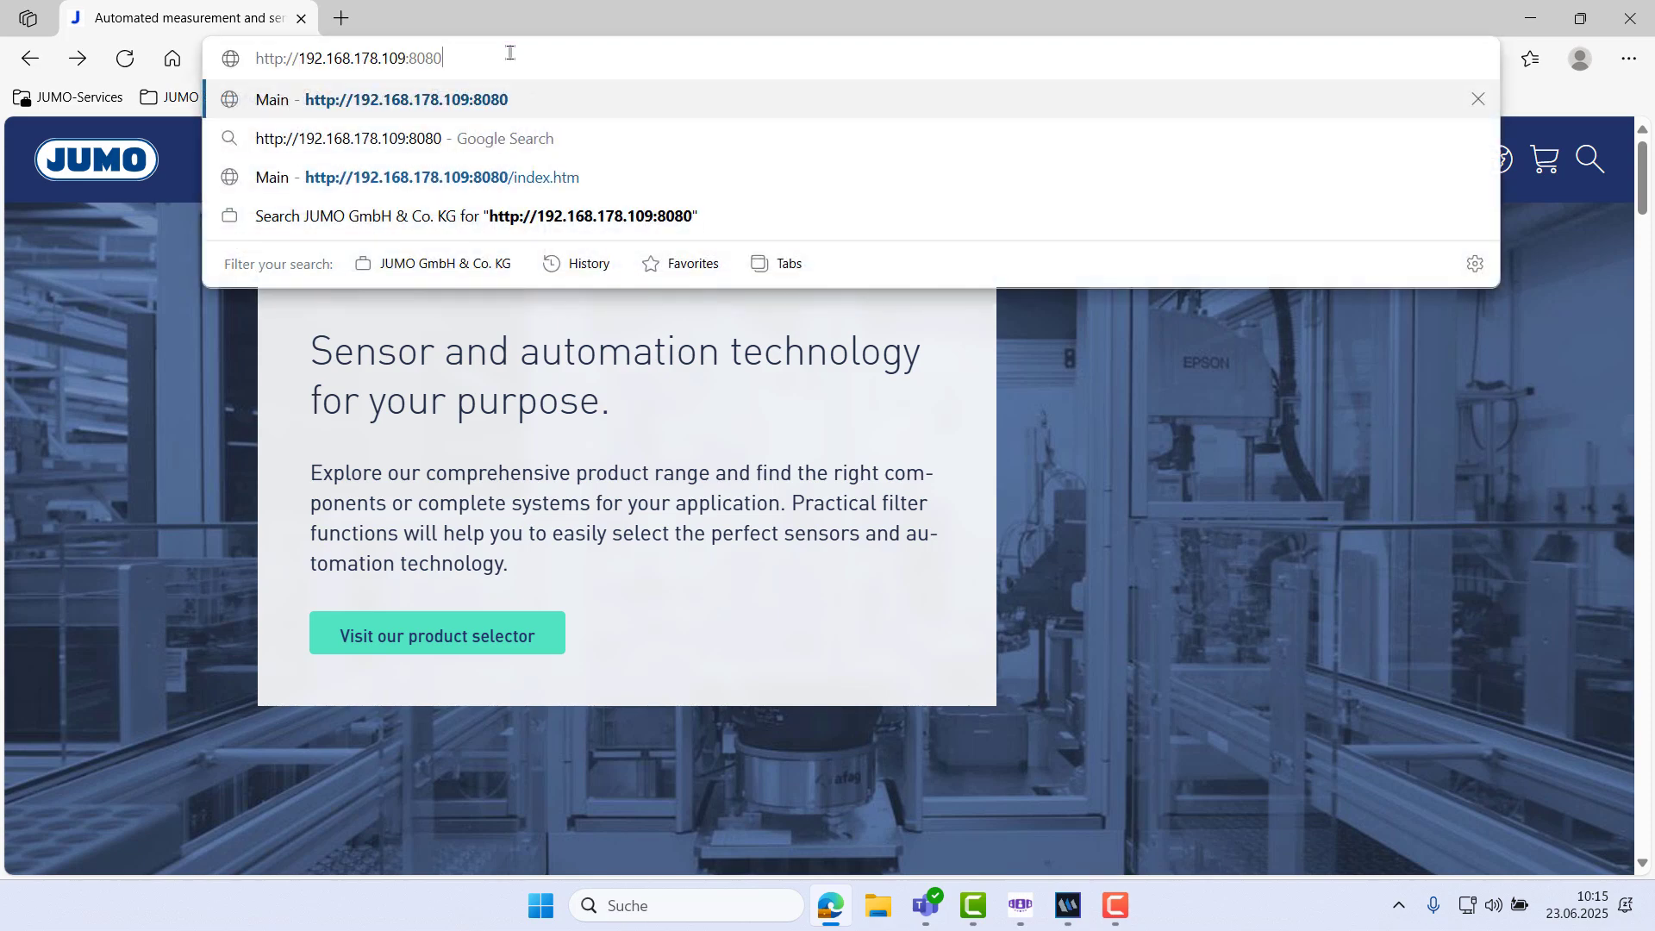
key("Return")
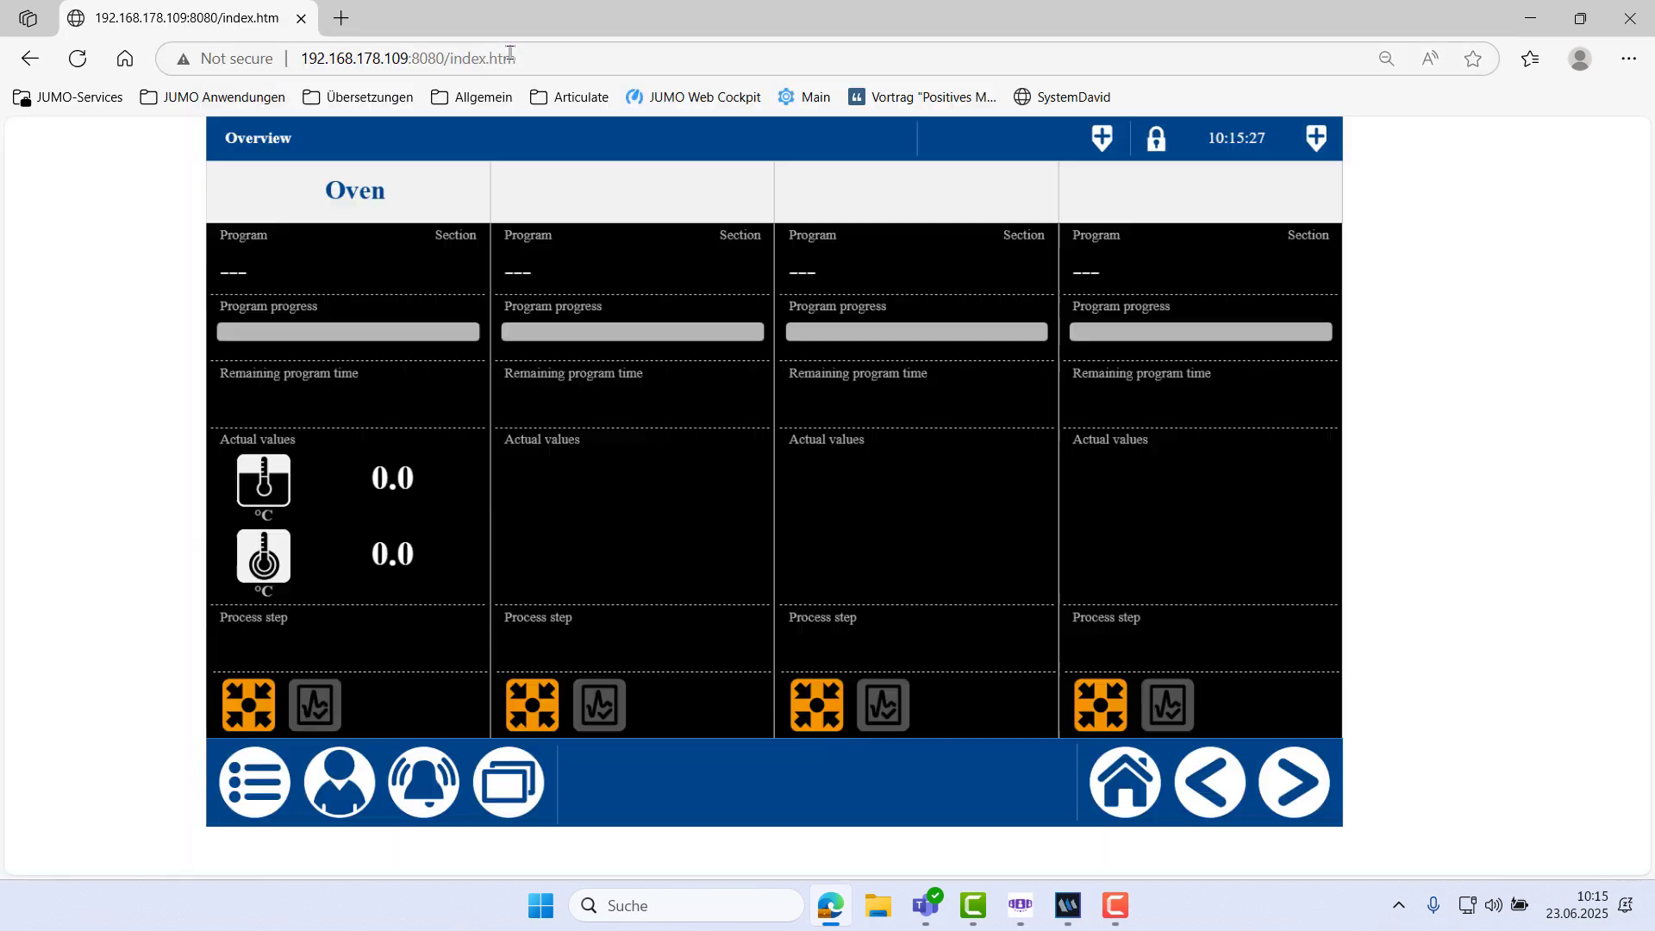